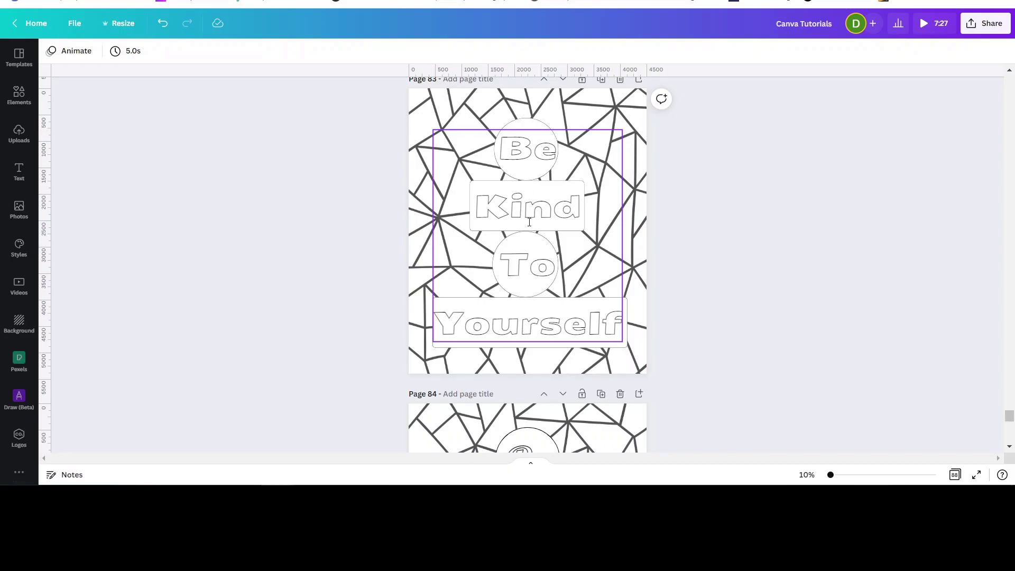
Step: Scroll down through the coloring-book design to reach page 86
scroll(738, 209, down, 5)
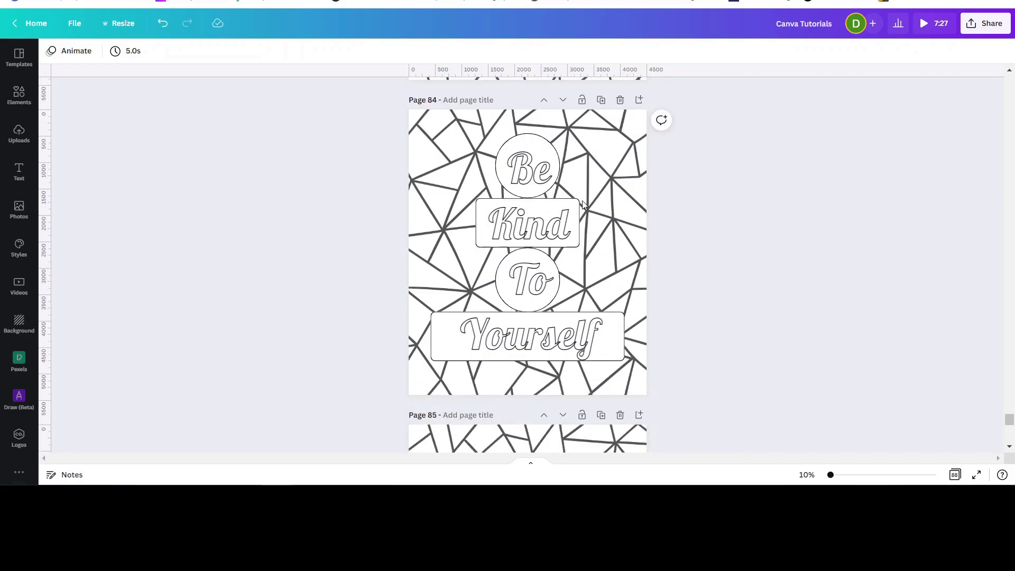
scroll(583, 205, down, 1)
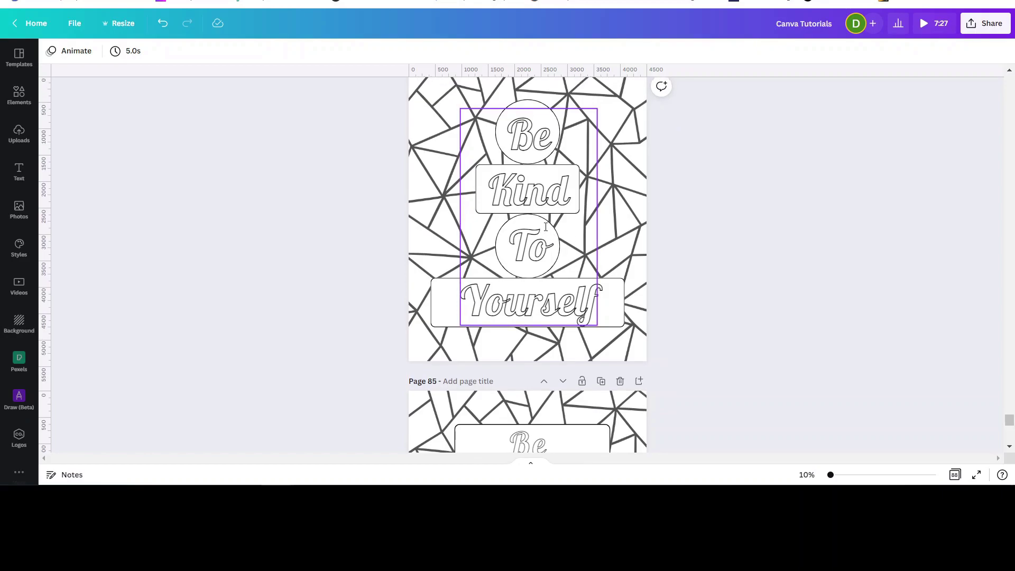
scroll(531, 217, up, 5)
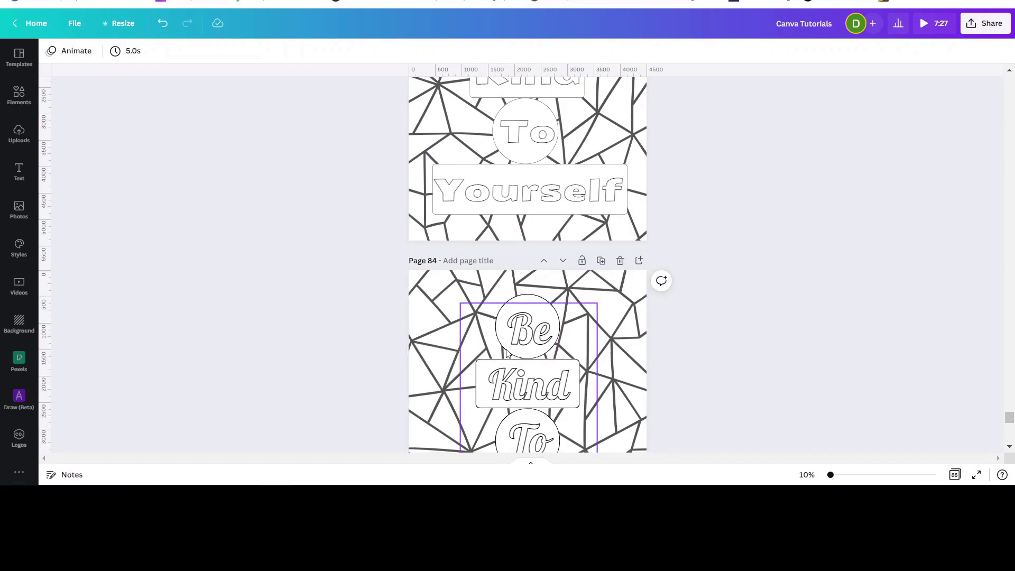
scroll(505, 350, down, 3)
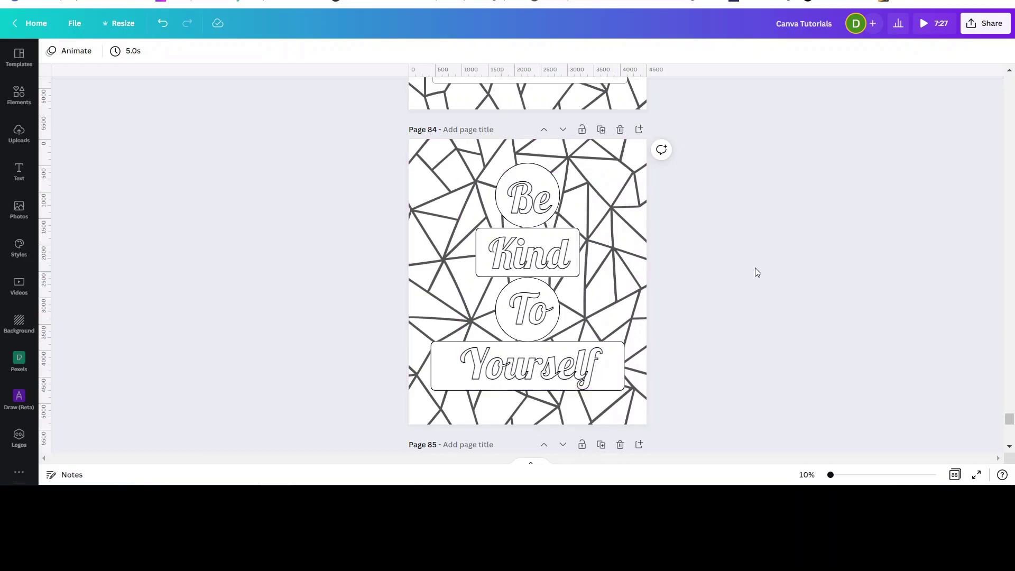
scroll(744, 264, down, 4)
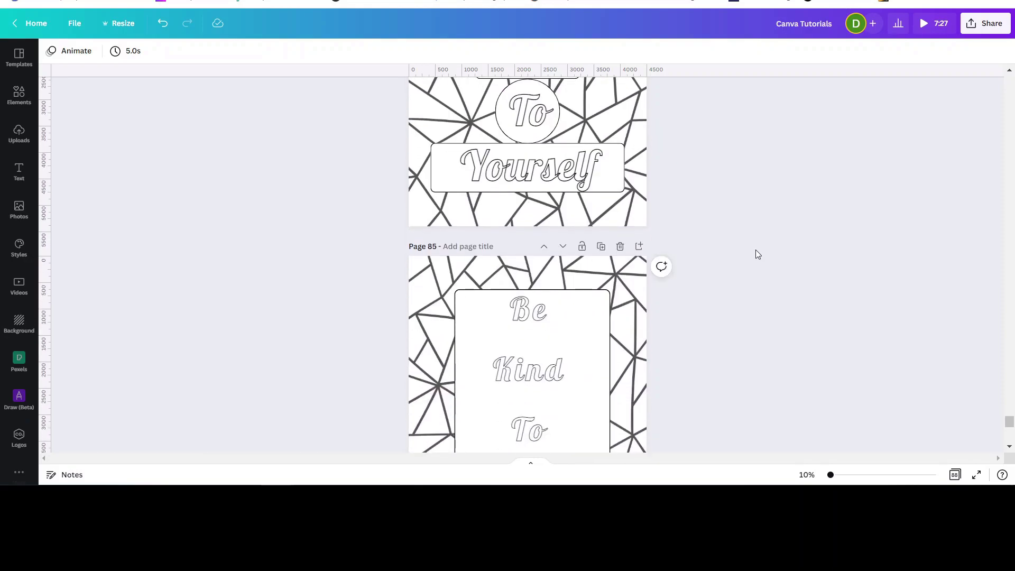
scroll(773, 252, down, 4)
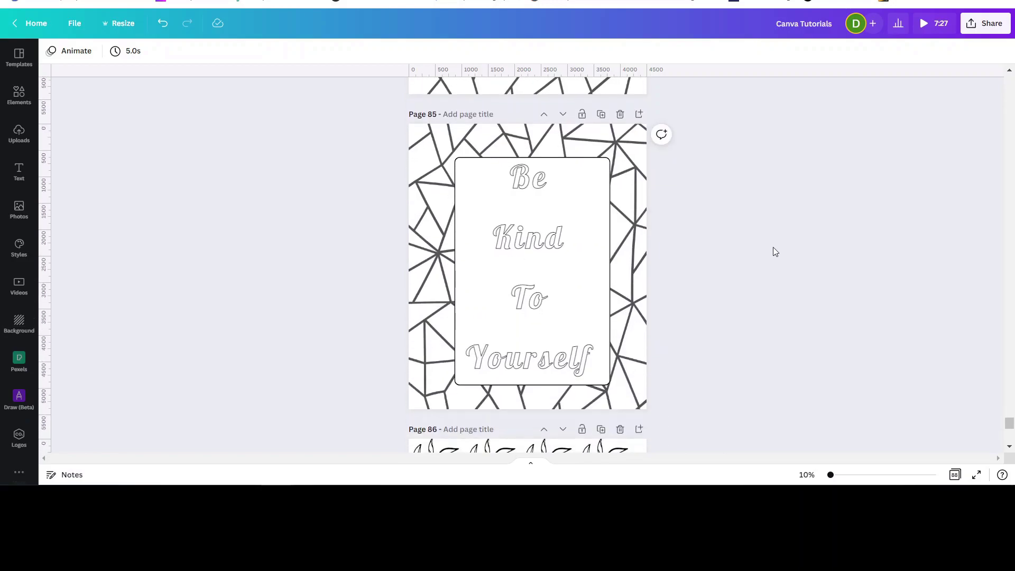
scroll(774, 251, down, 5)
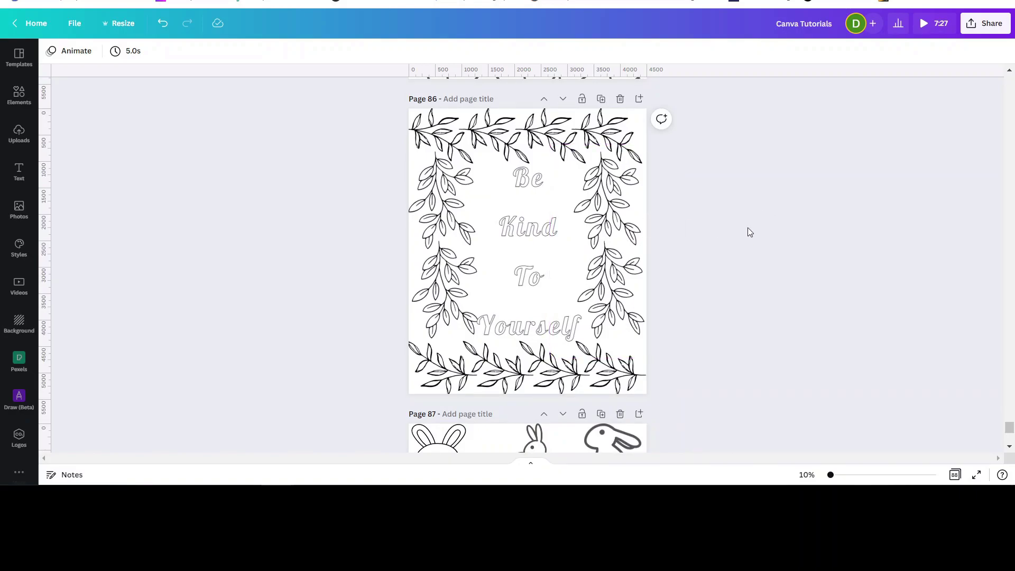
scroll(750, 225, down, 5)
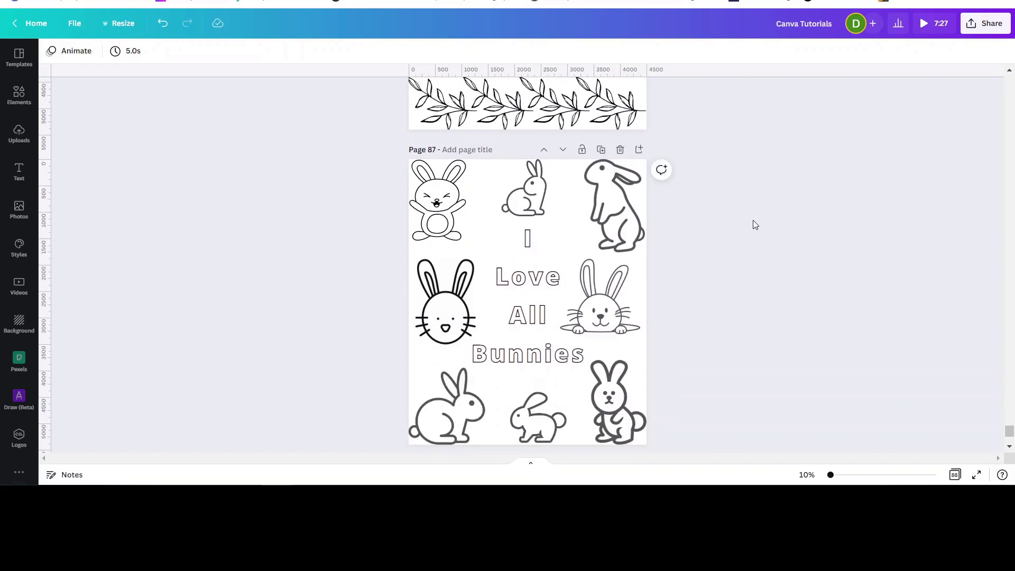
scroll(753, 220, up, 15)
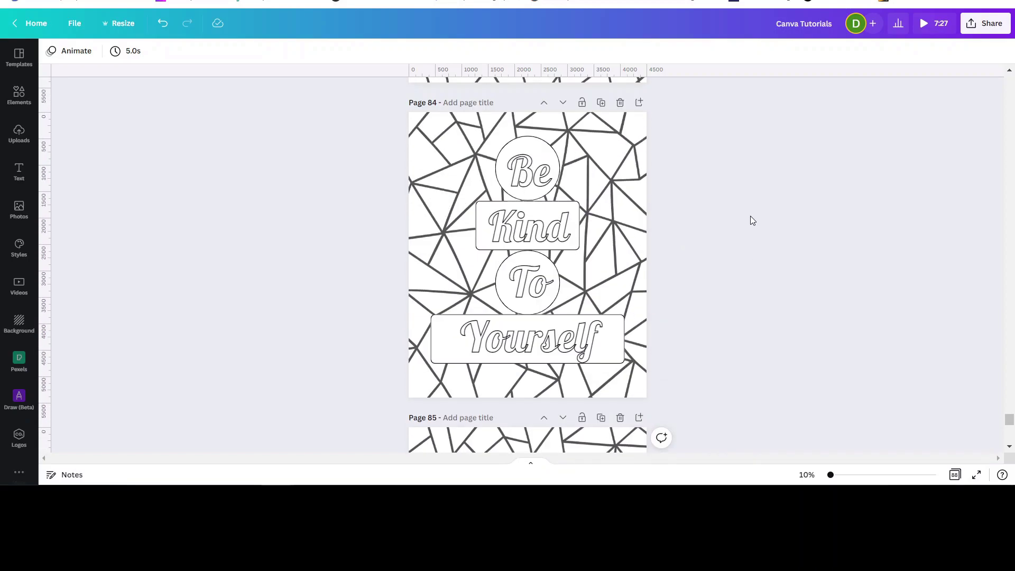
scroll(752, 220, down, 10)
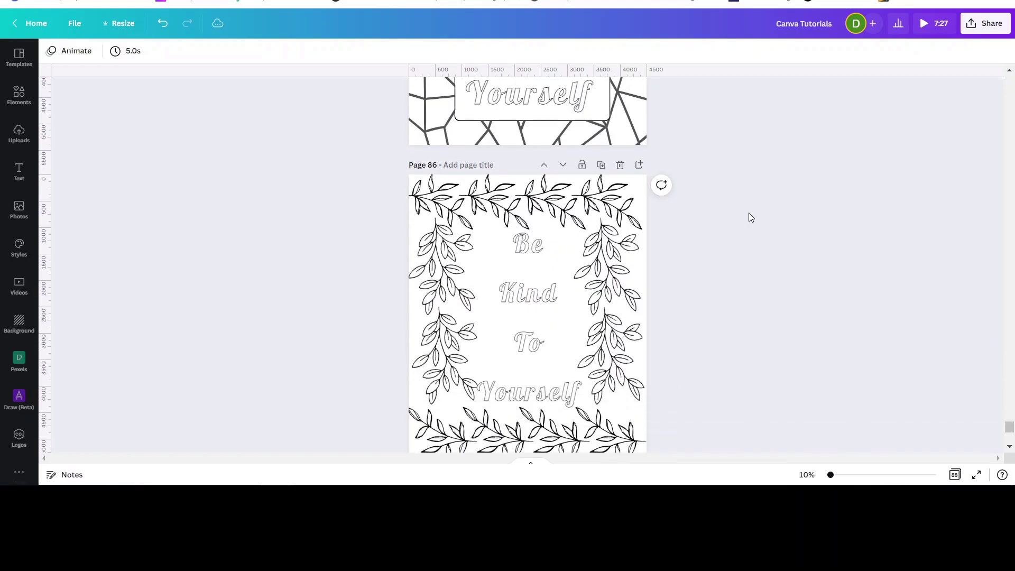
scroll(748, 212, down, 1)
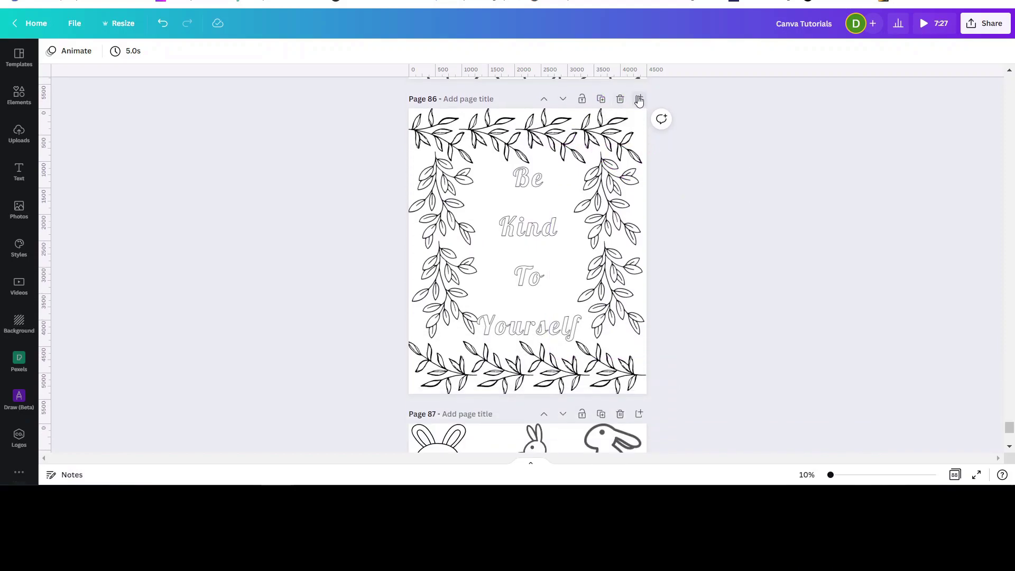
Step: Insert a blank page 87 after page 86 and search Elements for 'leaves'
click(638, 100)
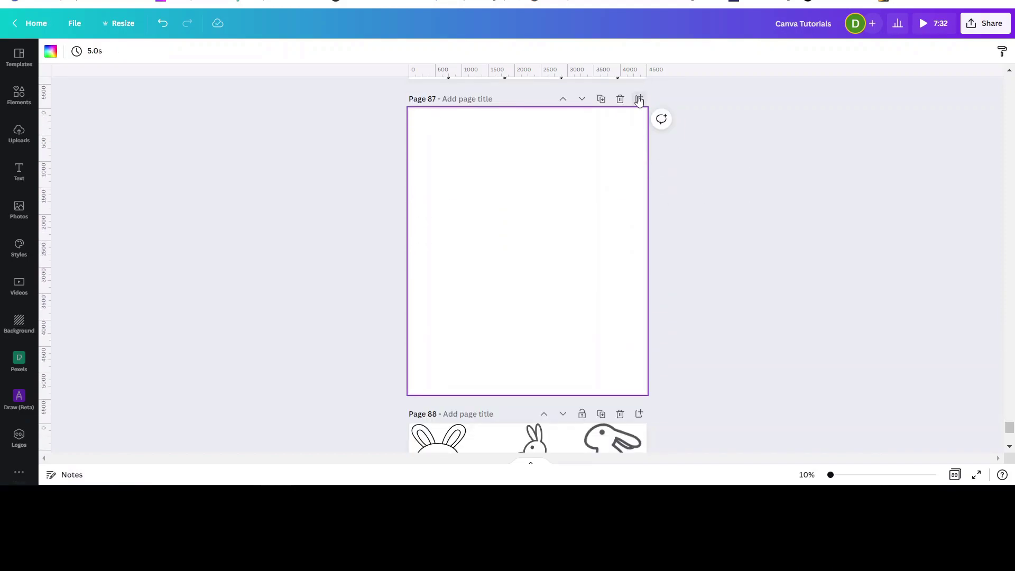
click(19, 95)
scroll(583, 222, up, 5)
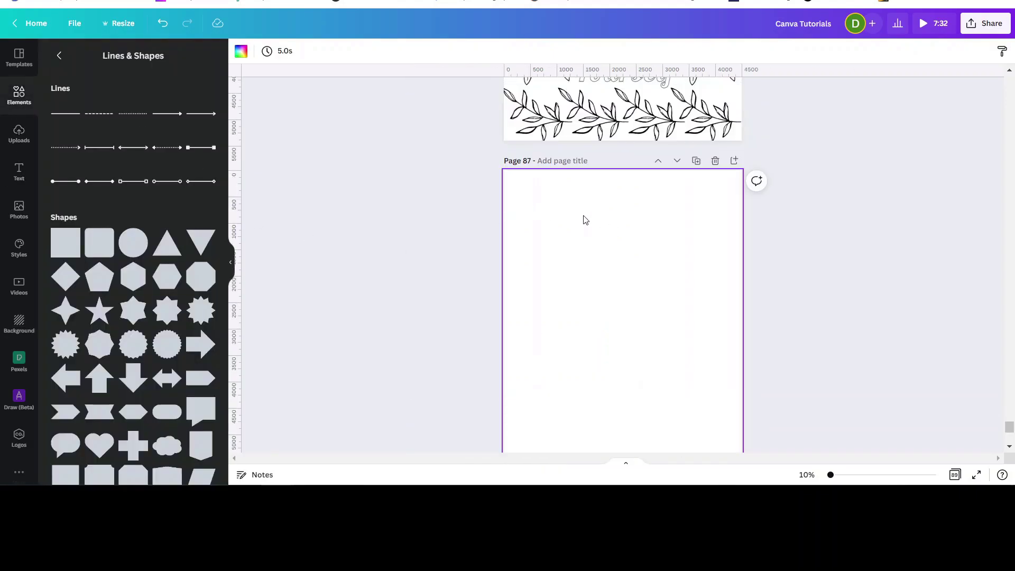
scroll(583, 218, down, 3)
scroll(251, 170, down, 1)
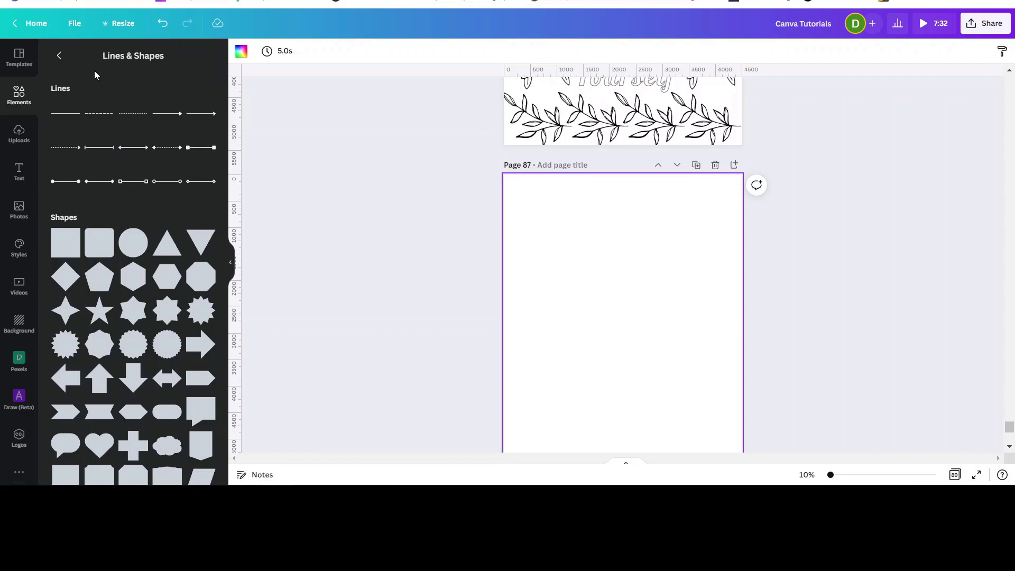
click(61, 57)
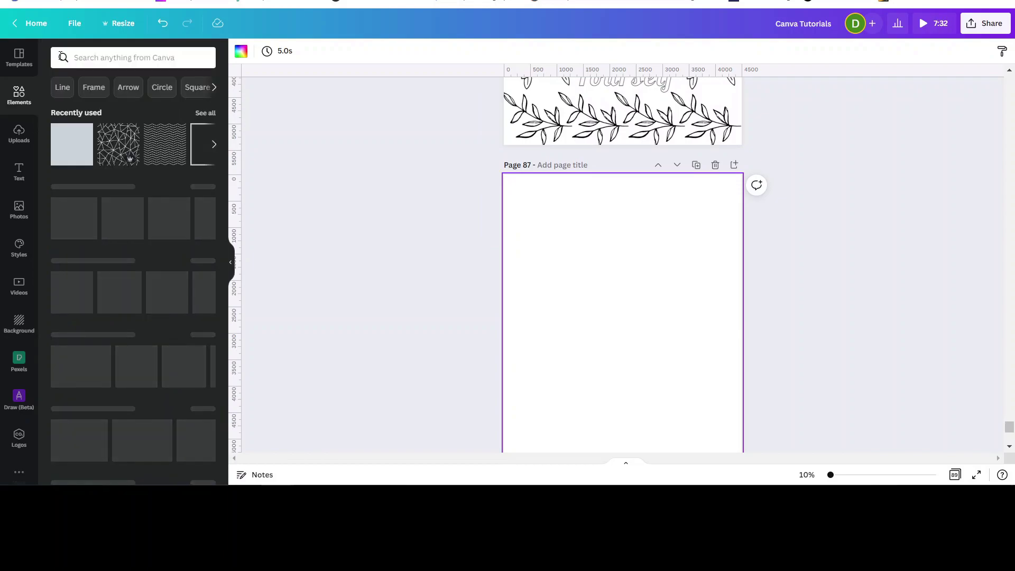
click(134, 58)
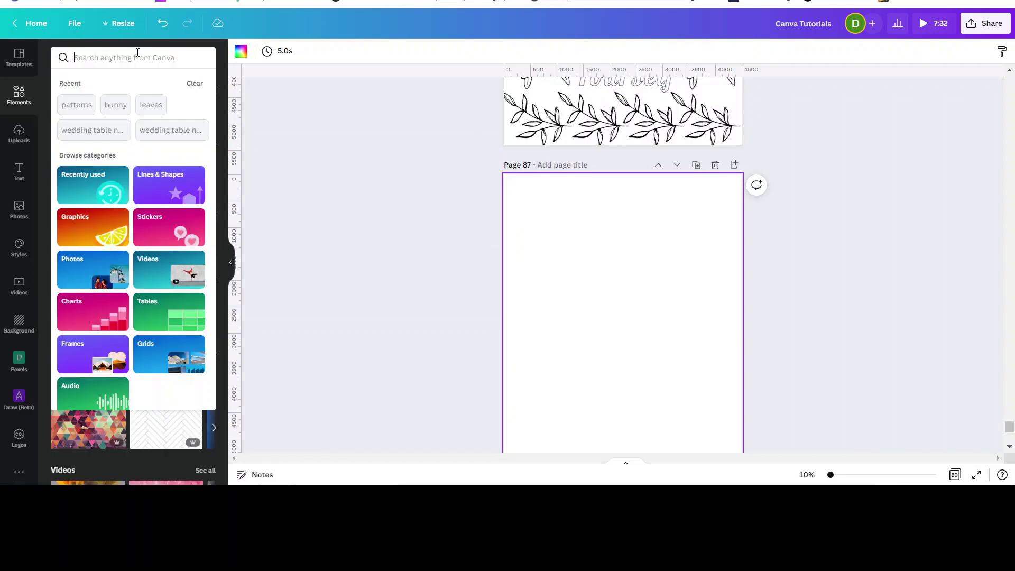
text(leaves)
key(Return)
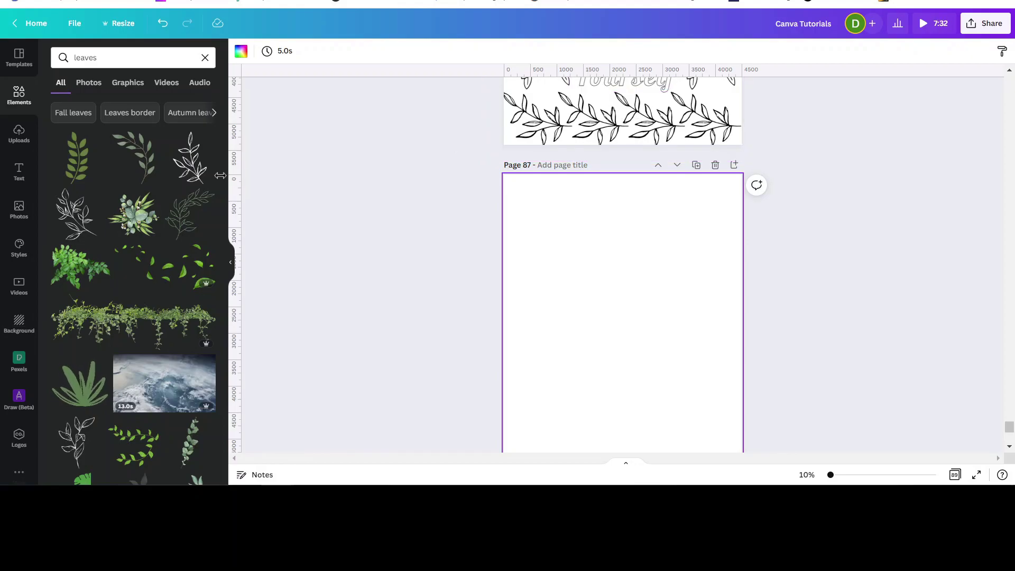
Step: Add an outline leaf and a larger leaf graphic, then delete the larger one
click(197, 168)
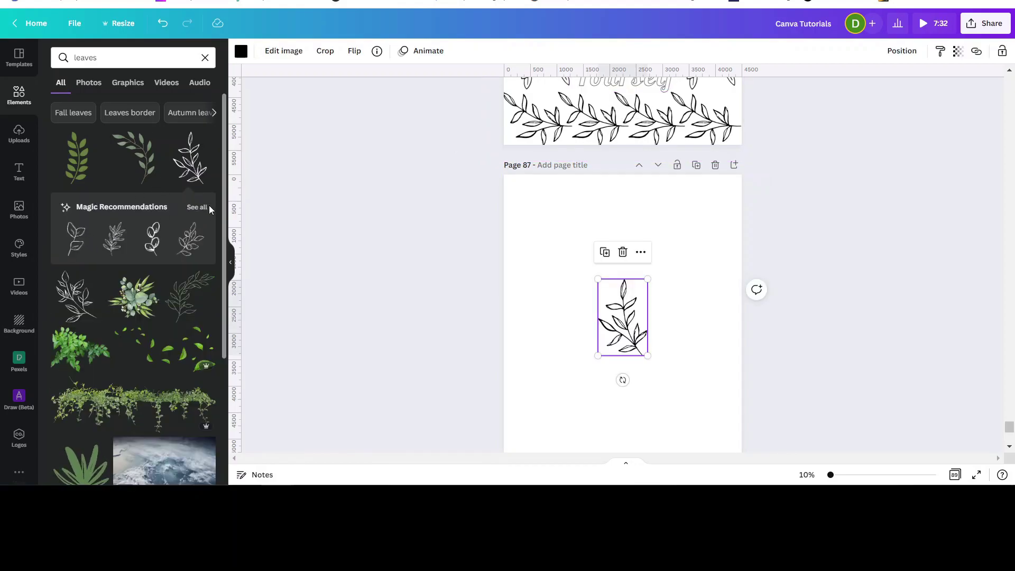
click(66, 304)
drag(619, 360, 550, 279)
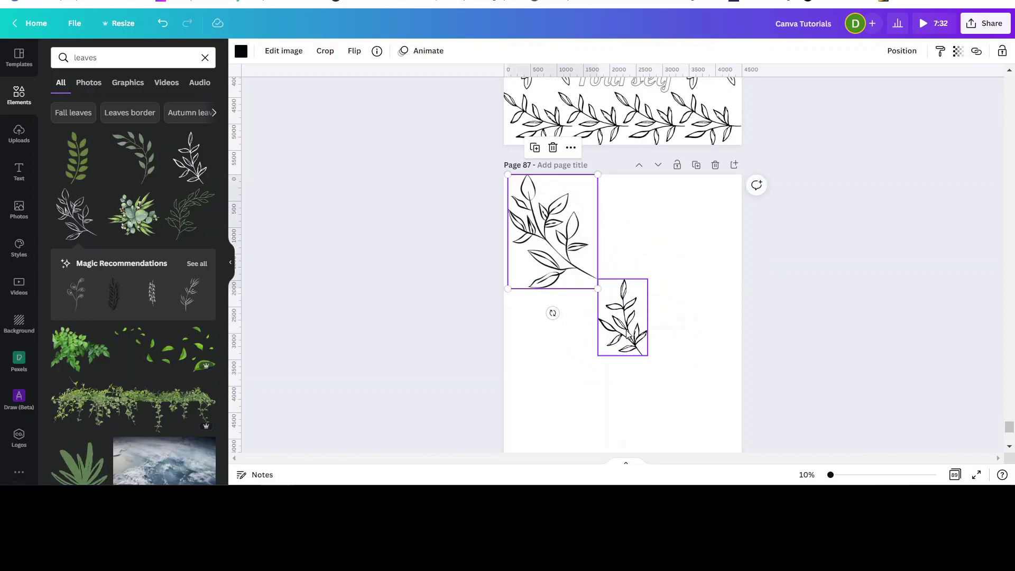
scroll(674, 293, up, 3)
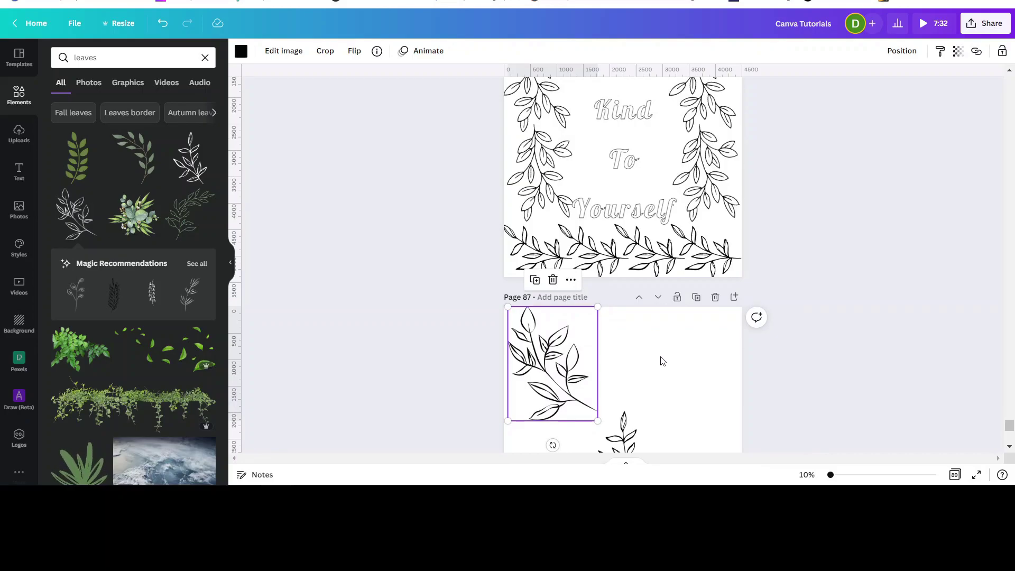
scroll(660, 353, down, 2)
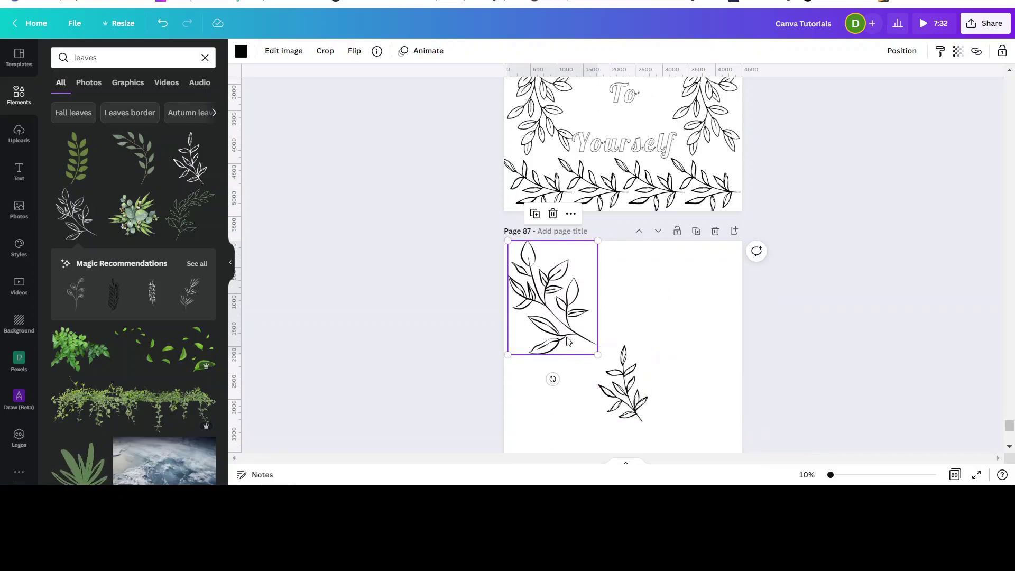
key(Delete)
Step: Move the small leaf to the top-left corner, rotate it to -90° and shrink it slightly
click(608, 368)
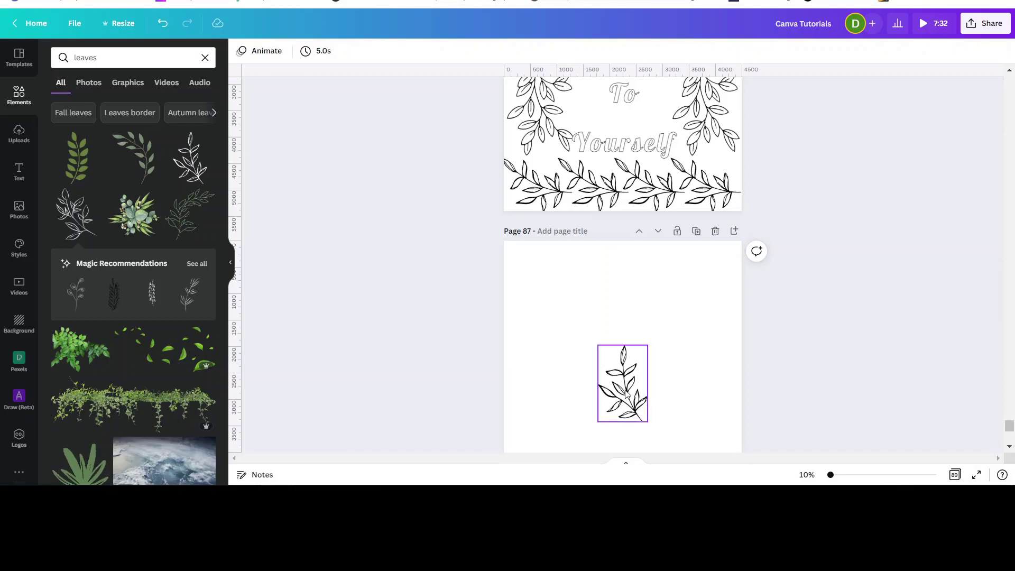
drag(615, 382, 533, 286)
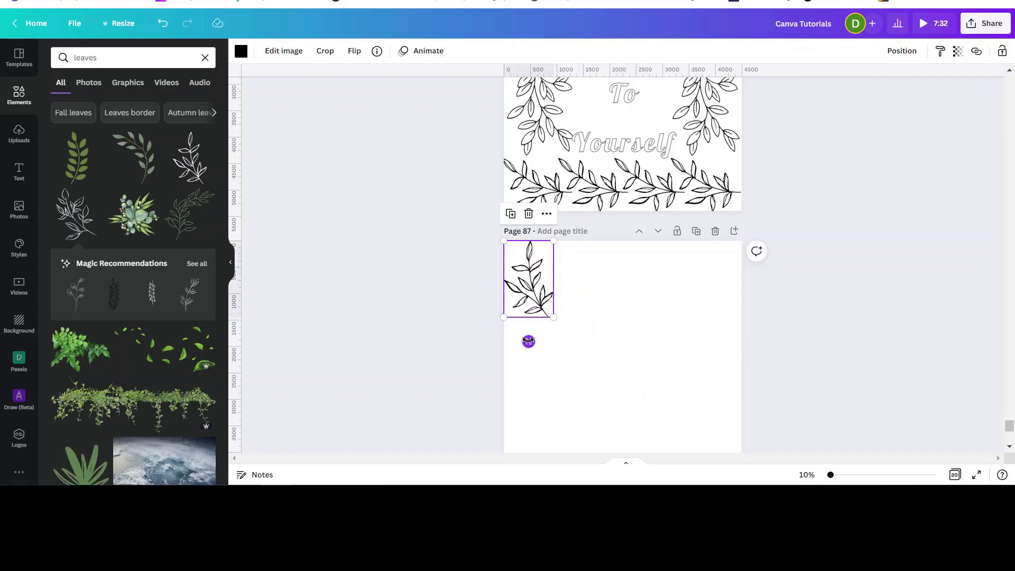
drag(527, 340, 596, 278)
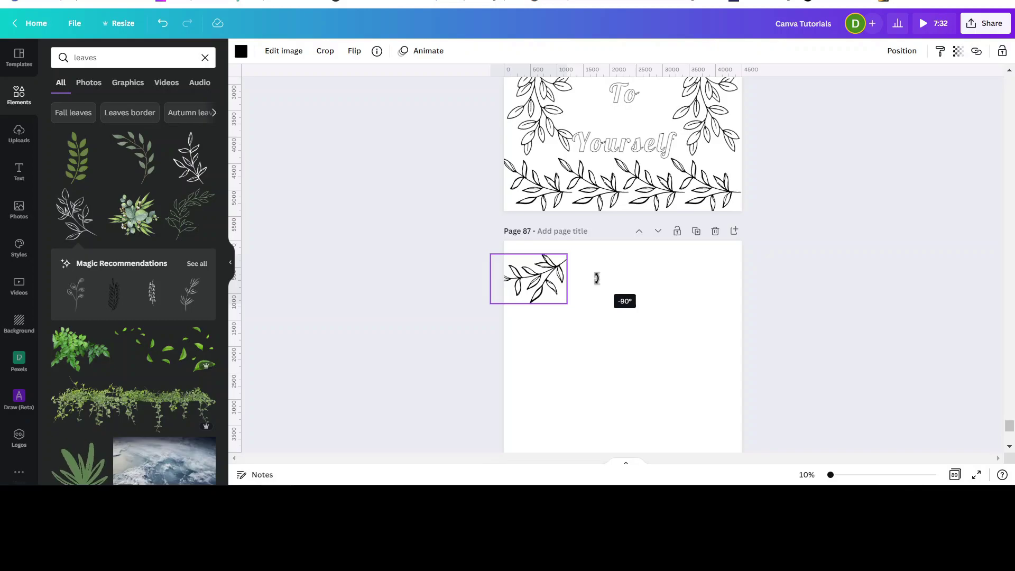
drag(597, 278, 596, 278)
drag(523, 280, 534, 268)
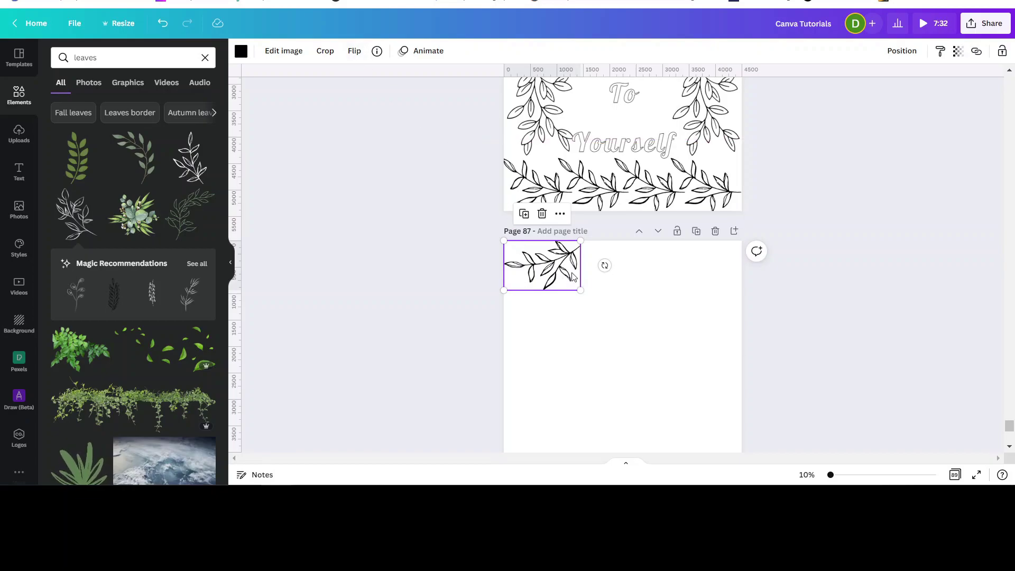
drag(581, 290, 612, 271)
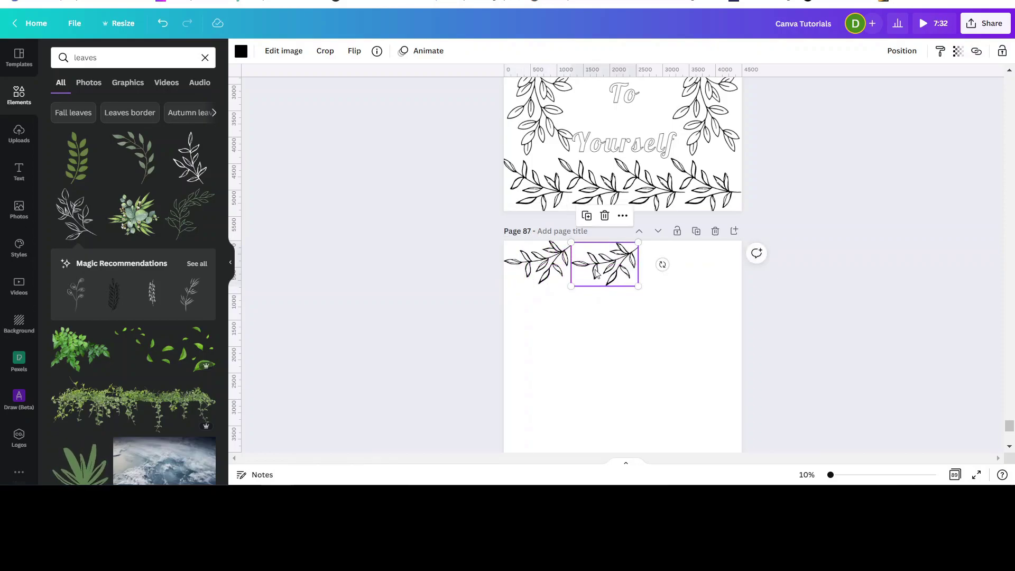
Step: Duplicate the leaf sprig and nudge and tilt the middle copy into line
click(586, 216)
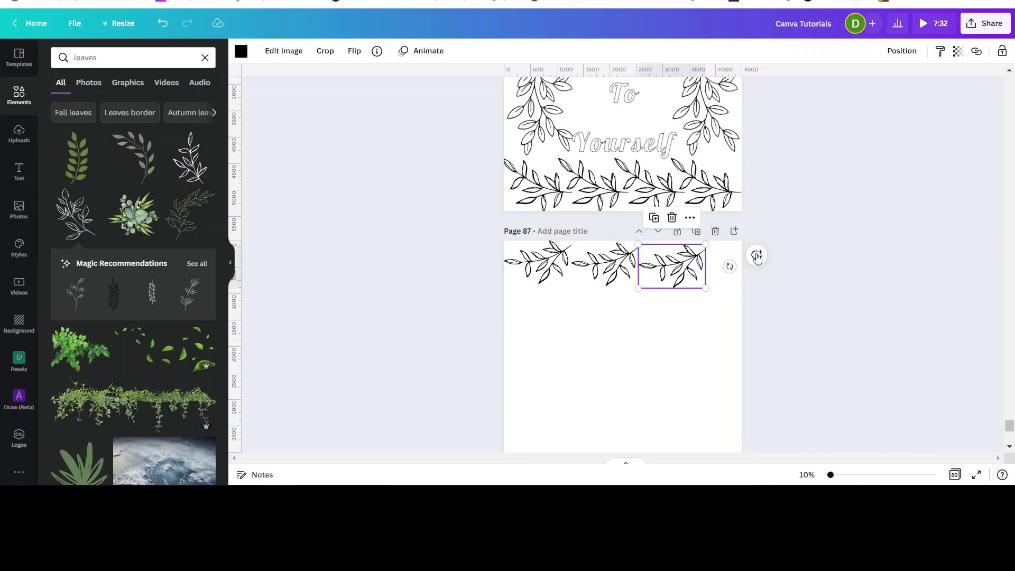
click(619, 266)
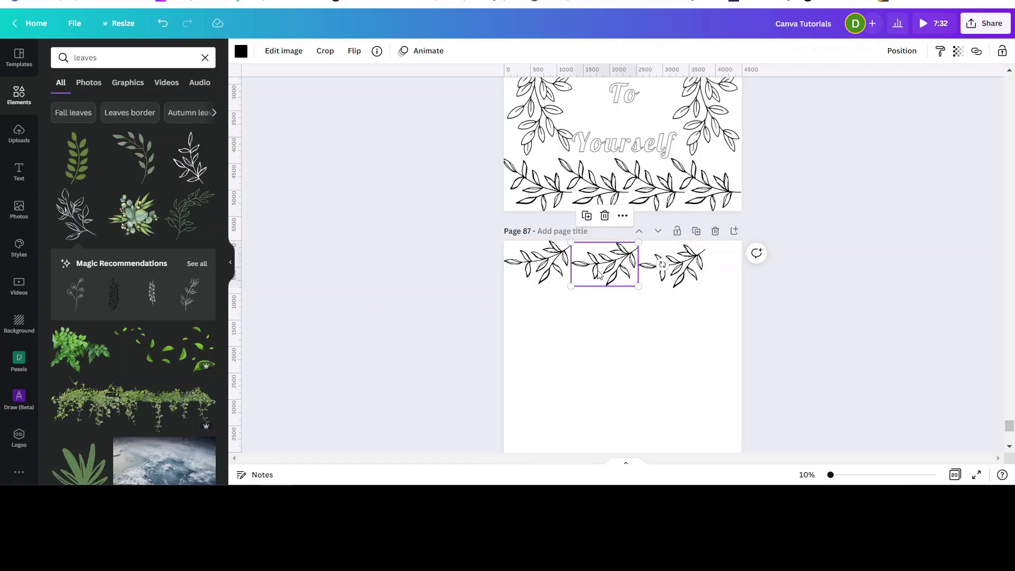
drag(599, 272, 591, 279)
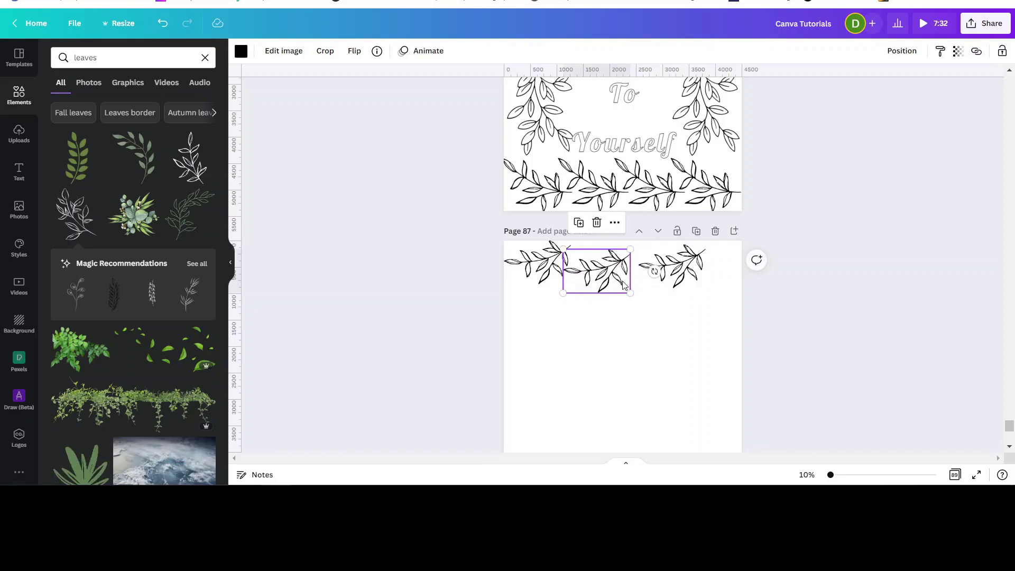
drag(653, 268, 652, 257)
drag(587, 282, 587, 282)
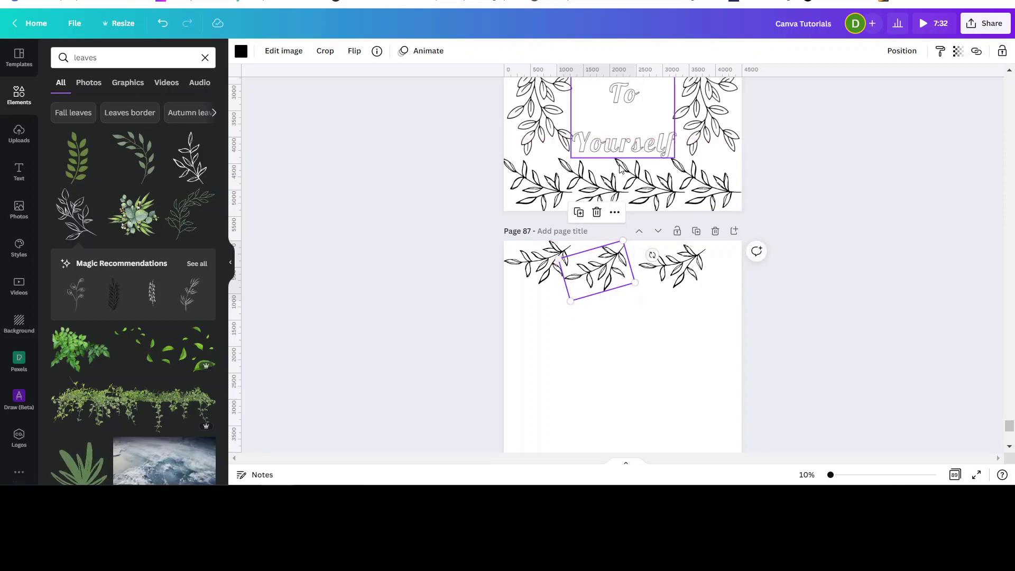
Step: Slide the right sprig left so it overlaps the middle one
click(677, 266)
drag(677, 265, 646, 272)
shift+click(577, 273)
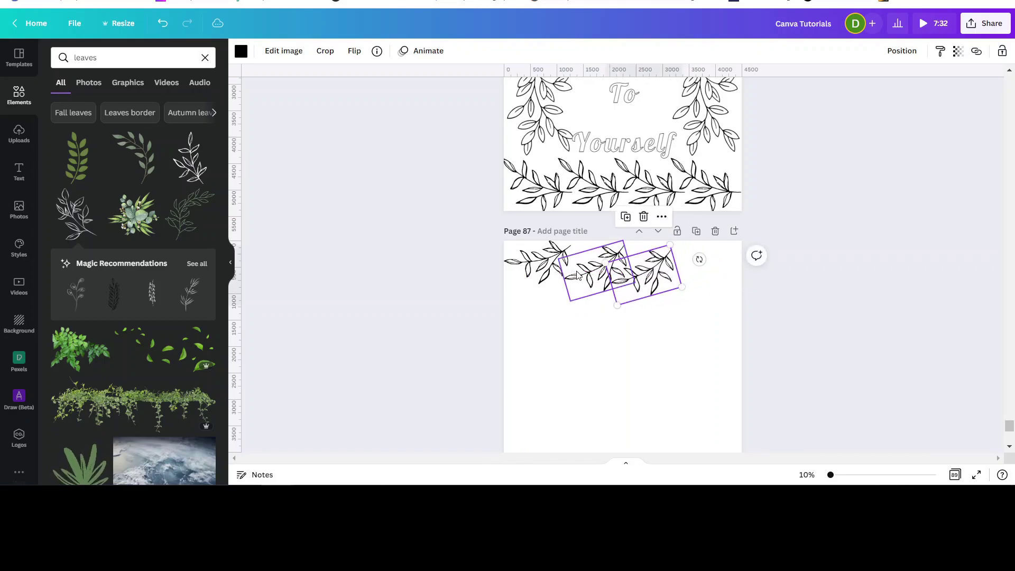
drag(585, 272, 575, 270)
shift+click(649, 277)
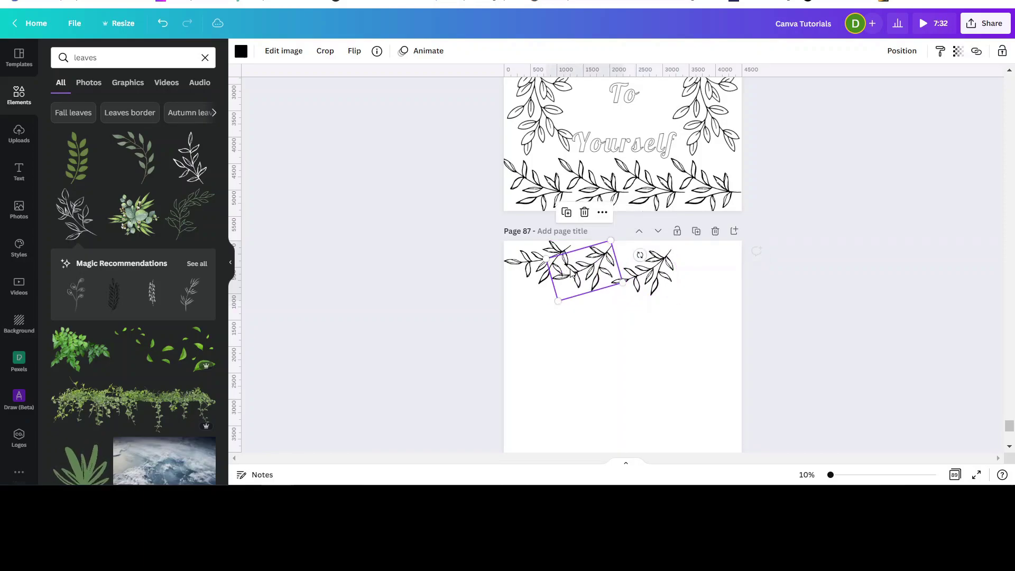
click(649, 277)
drag(649, 277, 608, 272)
Step: Add two more sprig copies, extending the row to the page's right edge
click(613, 217)
click(579, 310)
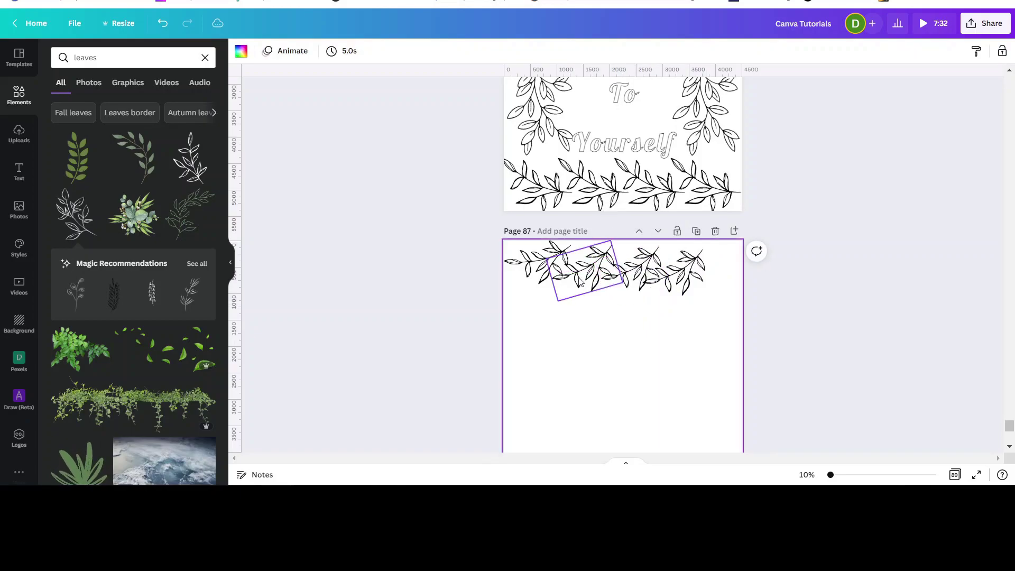
click(580, 279)
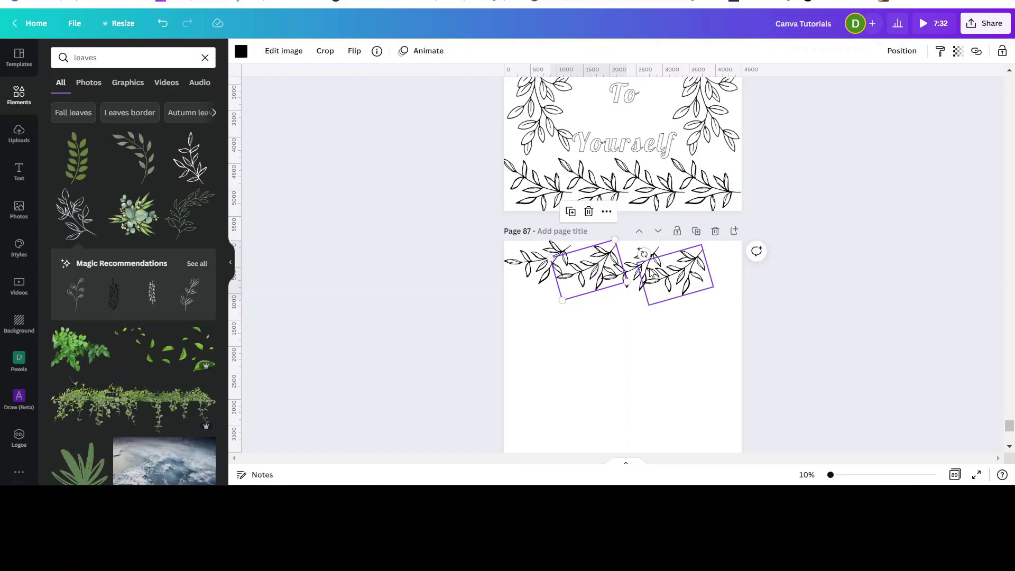
click(623, 339)
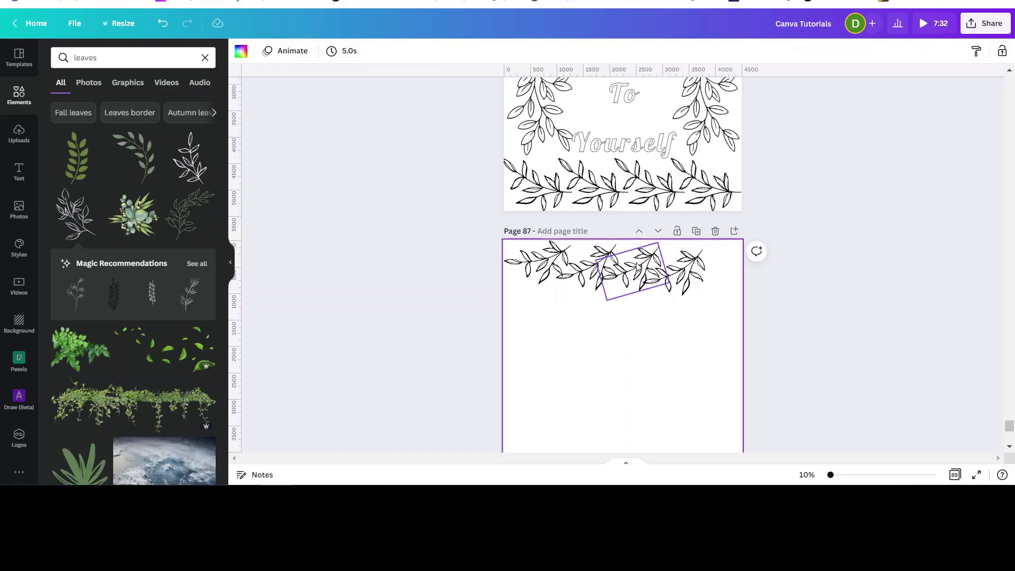
drag(651, 262, 694, 267)
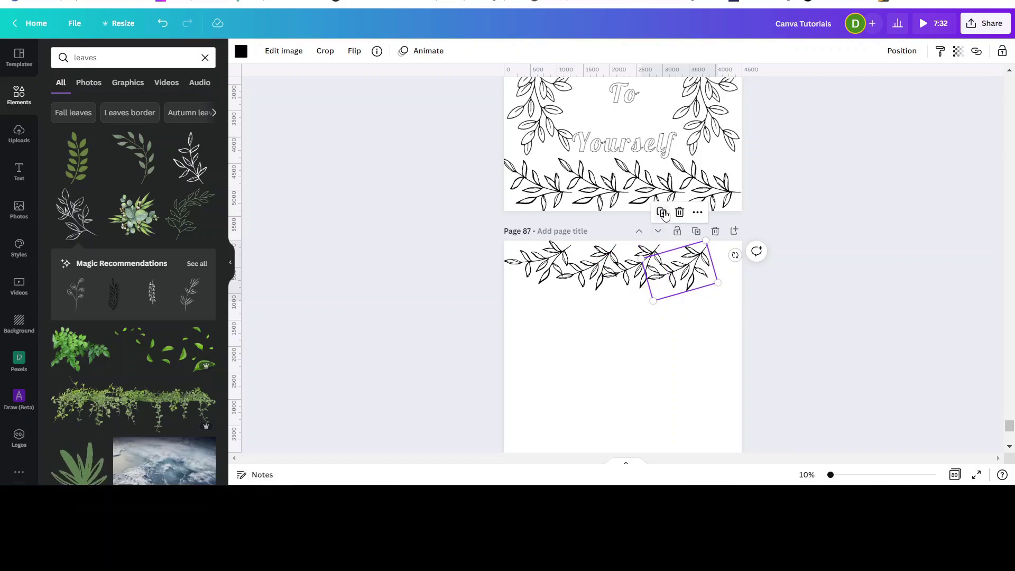
key(ctrl+d)
drag(690, 287, 732, 281)
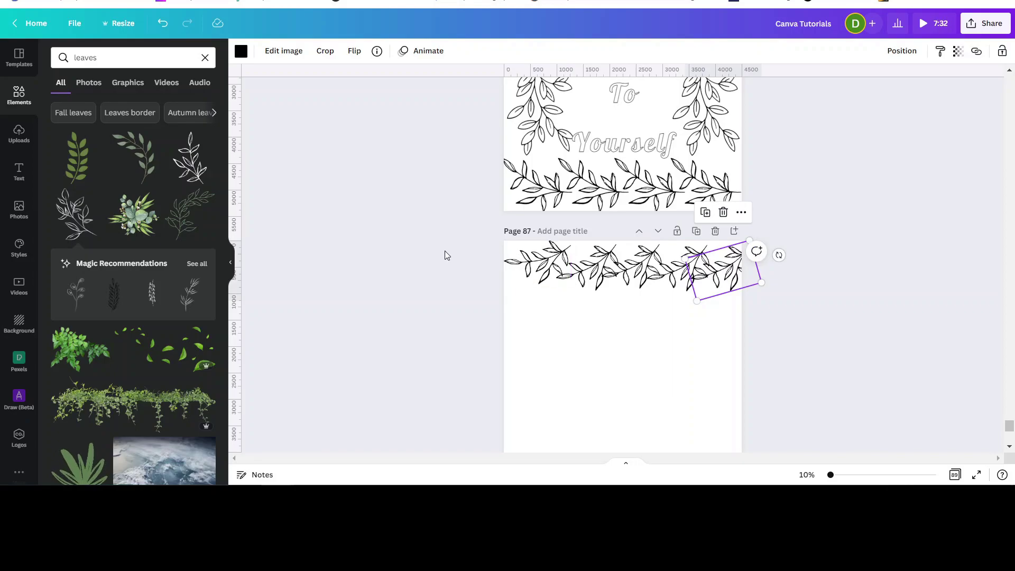
Step: Group all the top-row leaf sprigs into one border and nudge one leaf slightly left
drag(482, 249, 714, 296)
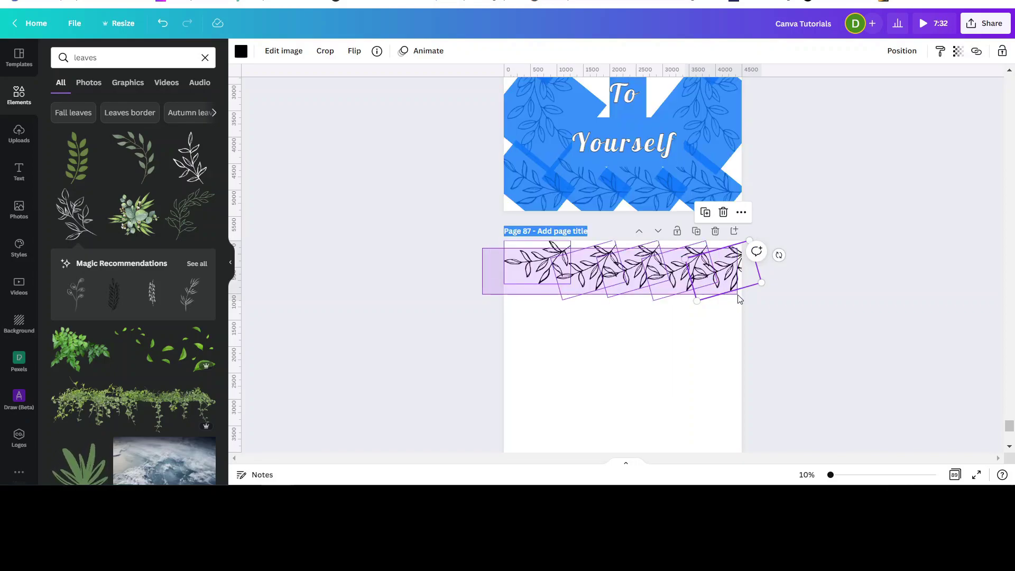
drag(738, 300, 739, 301)
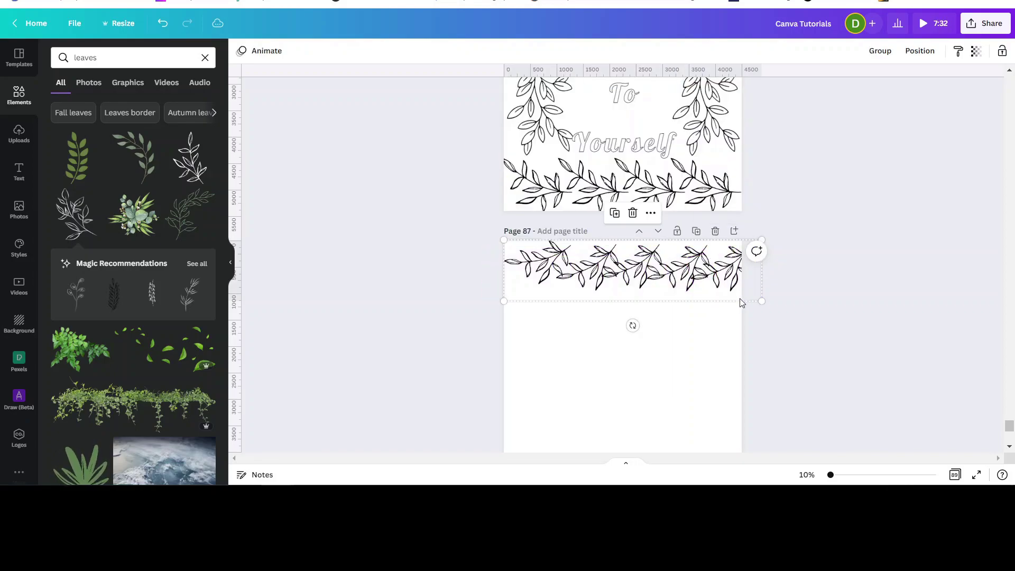
click(871, 52)
scroll(886, 256, down, 2)
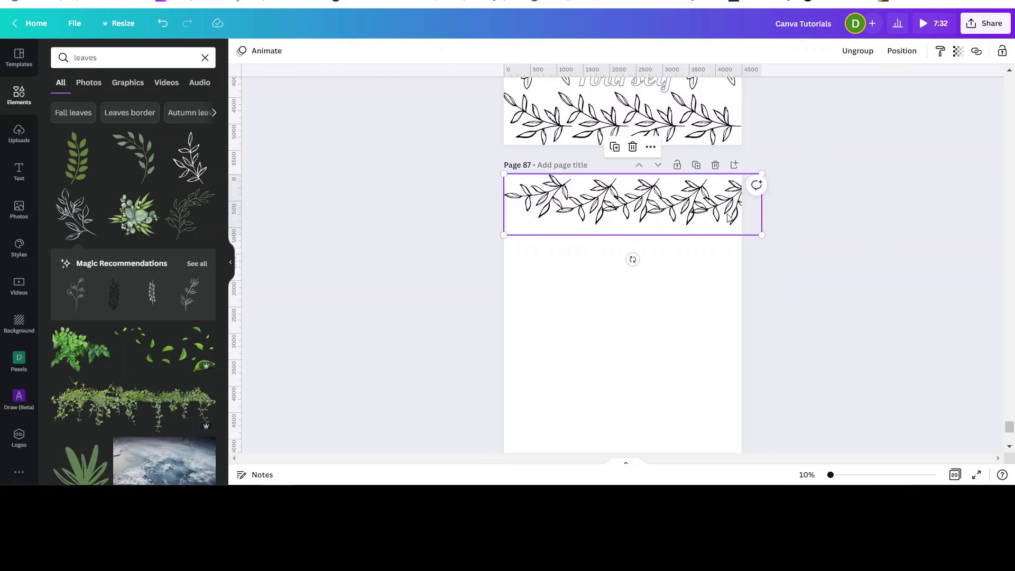
drag(728, 217, 705, 212)
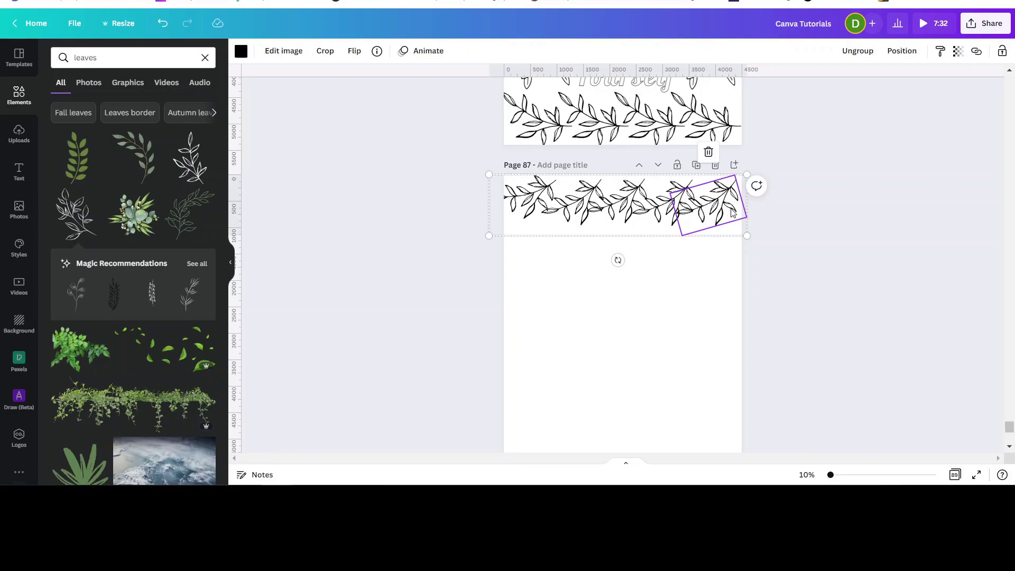
Step: Copy and paste the leaf border, move the copy to page 87's bottom and rotate it 180°
right_click(562, 222)
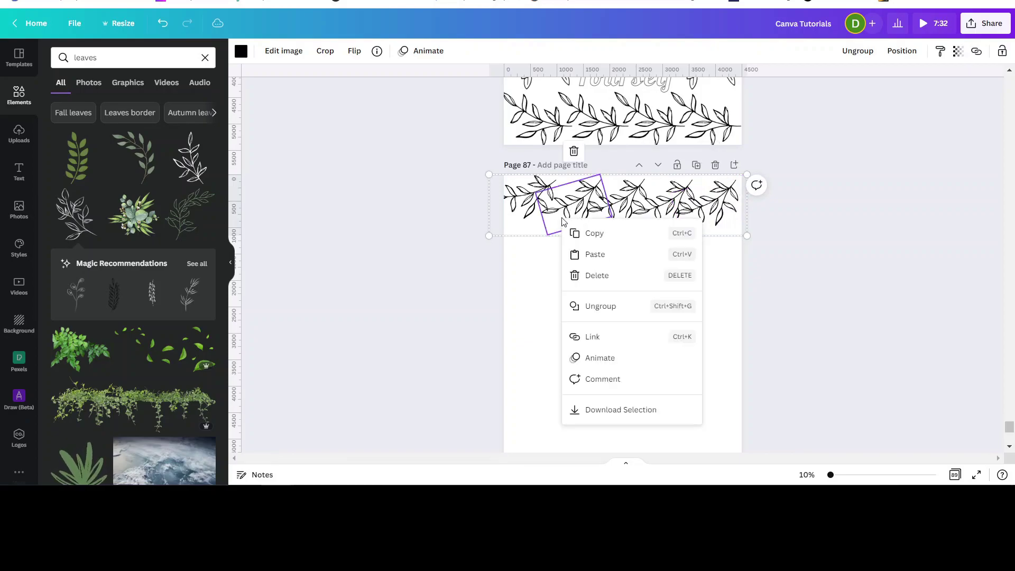
click(597, 230)
right_click(574, 278)
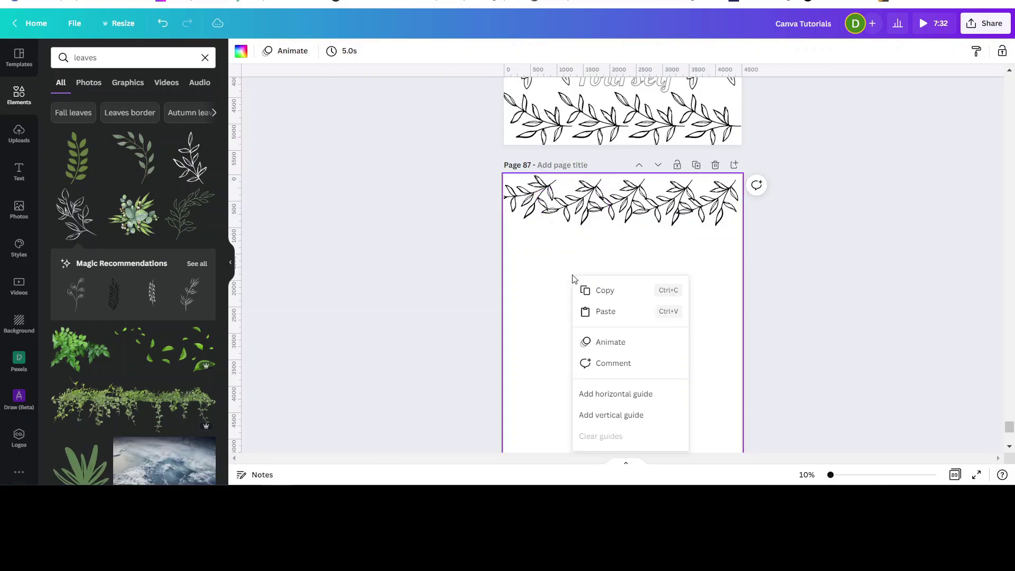
click(608, 313)
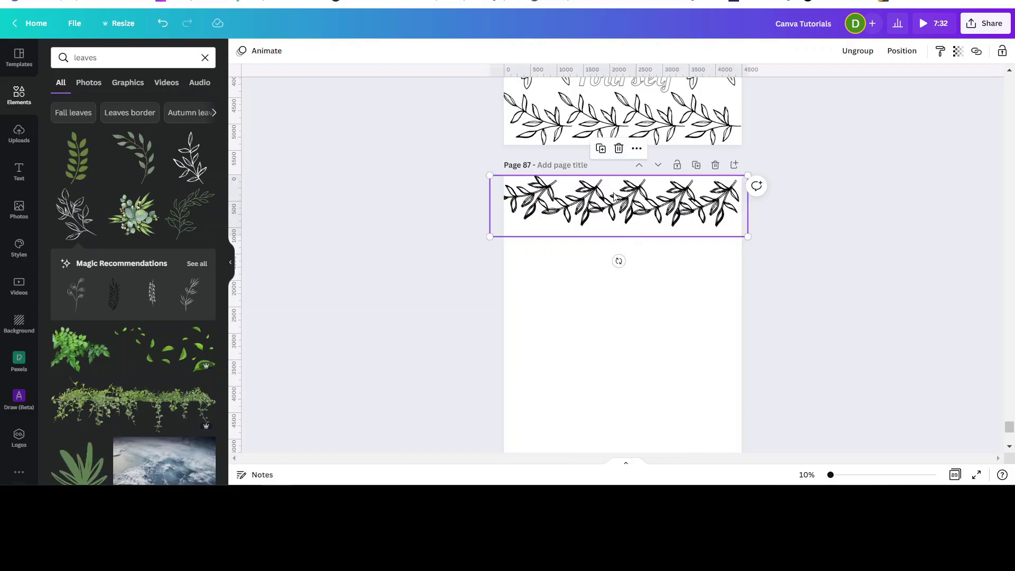
drag(615, 196, 620, 306)
scroll(624, 290, down, 2)
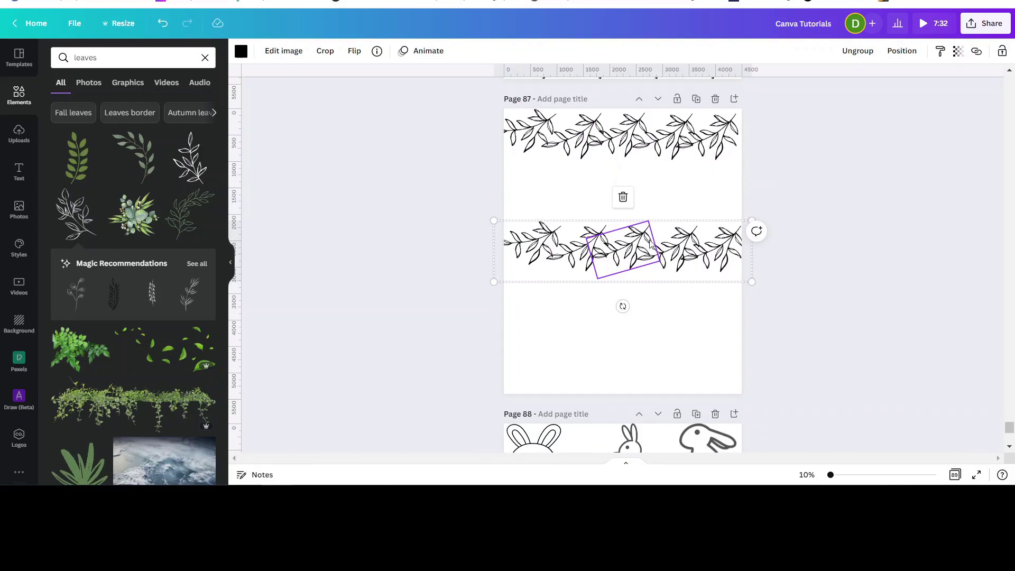
drag(688, 242, 686, 353)
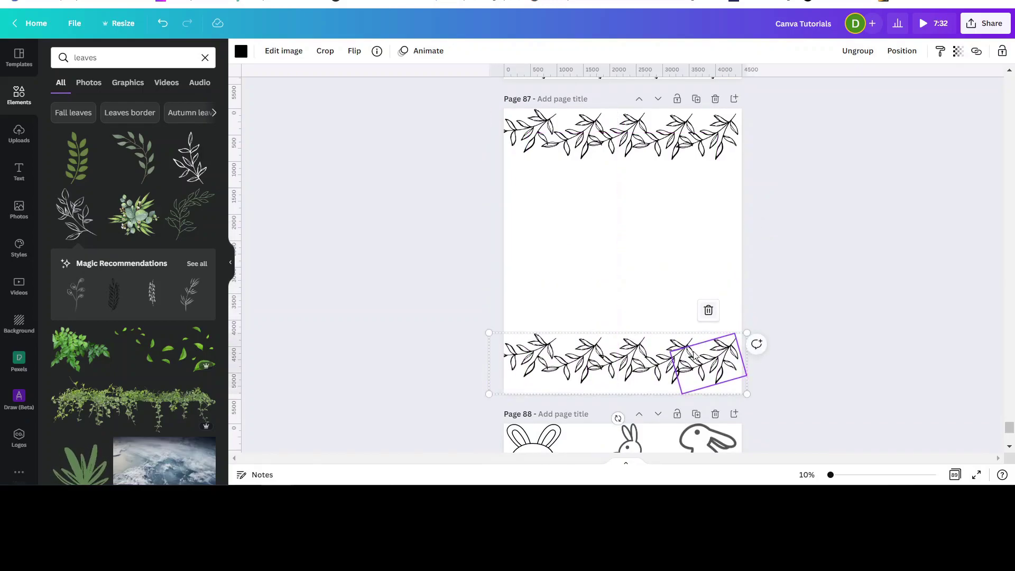
drag(617, 418, 660, 362)
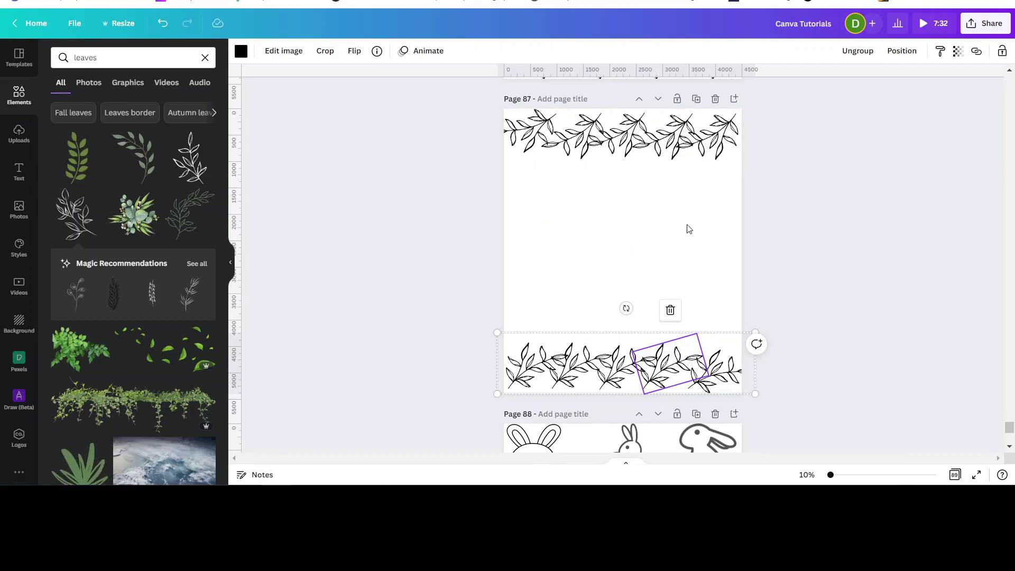
Step: Filter the leaf results to Graphics and add the white outline leaf sprig to the page
scroll(768, 218, up, 4)
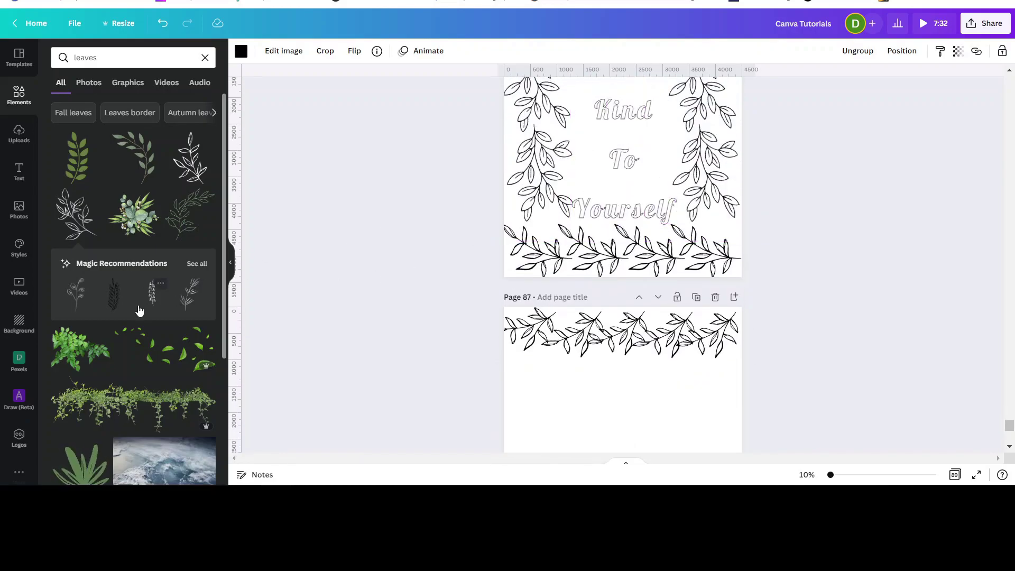
scroll(136, 302, down, 3)
scroll(135, 293, down, 3)
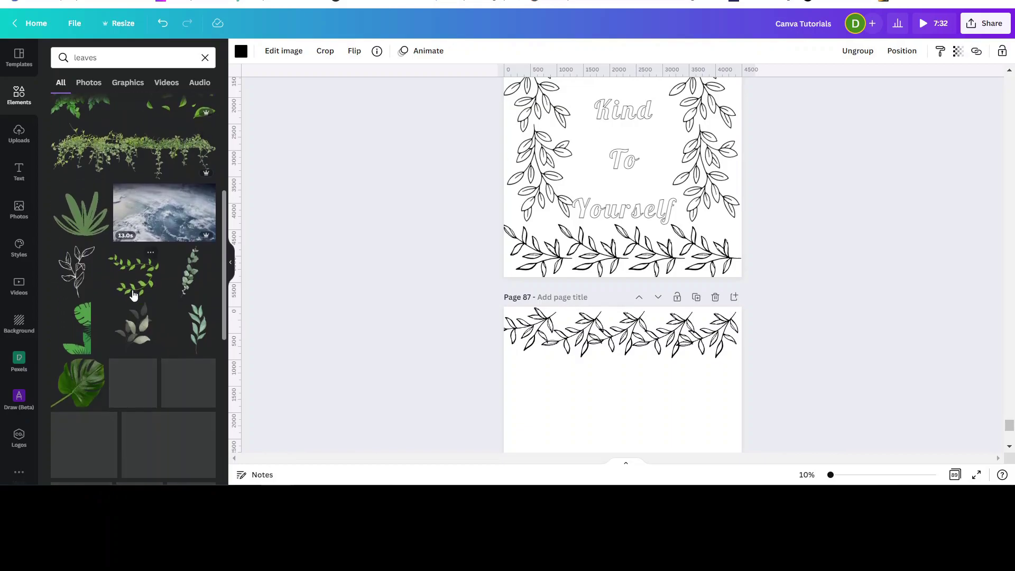
click(130, 83)
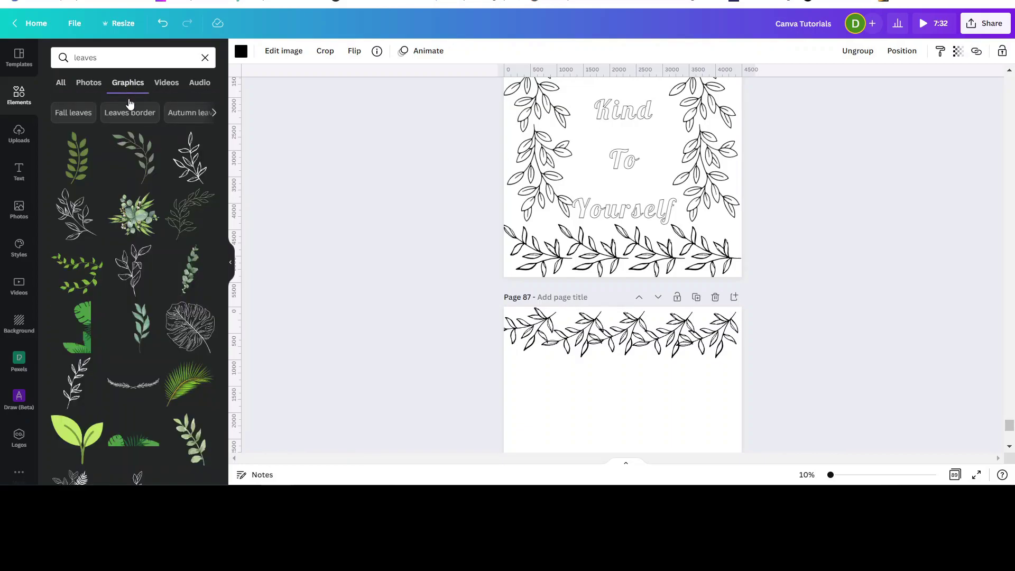
scroll(152, 253, down, 3)
scroll(152, 253, down, 1)
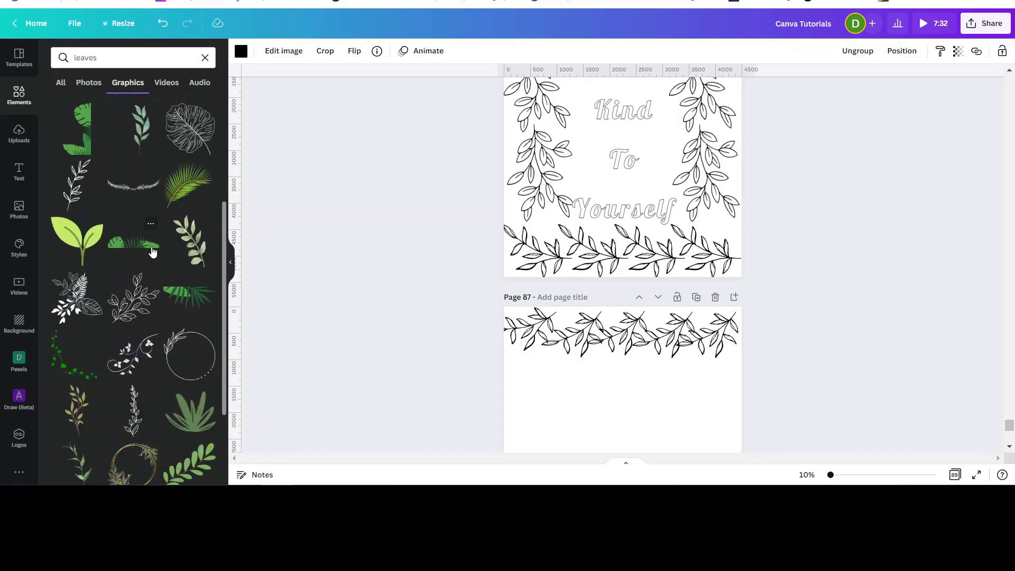
scroll(153, 252, down, 2)
scroll(153, 251, down, 3)
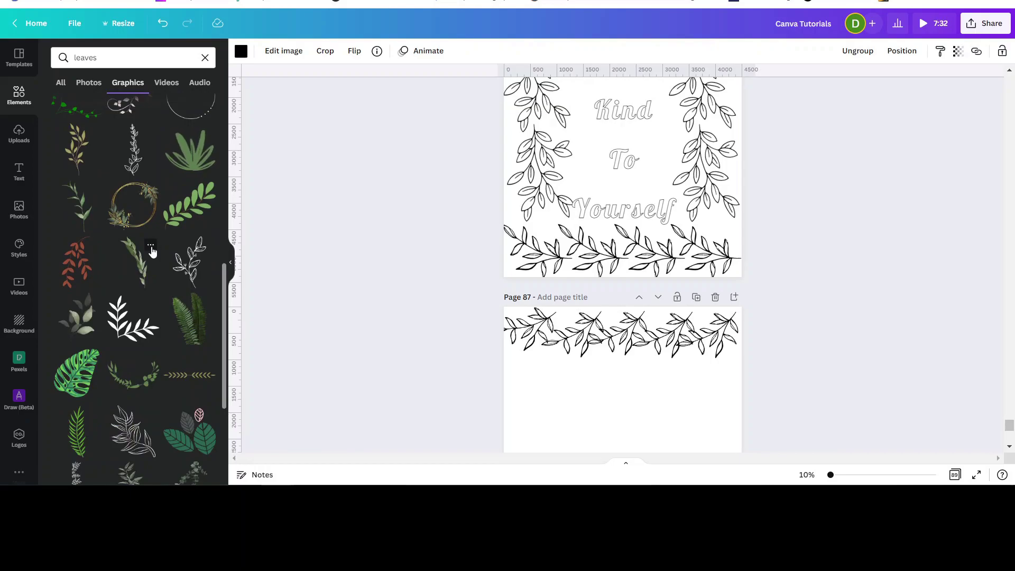
scroll(623, 317, down, 4)
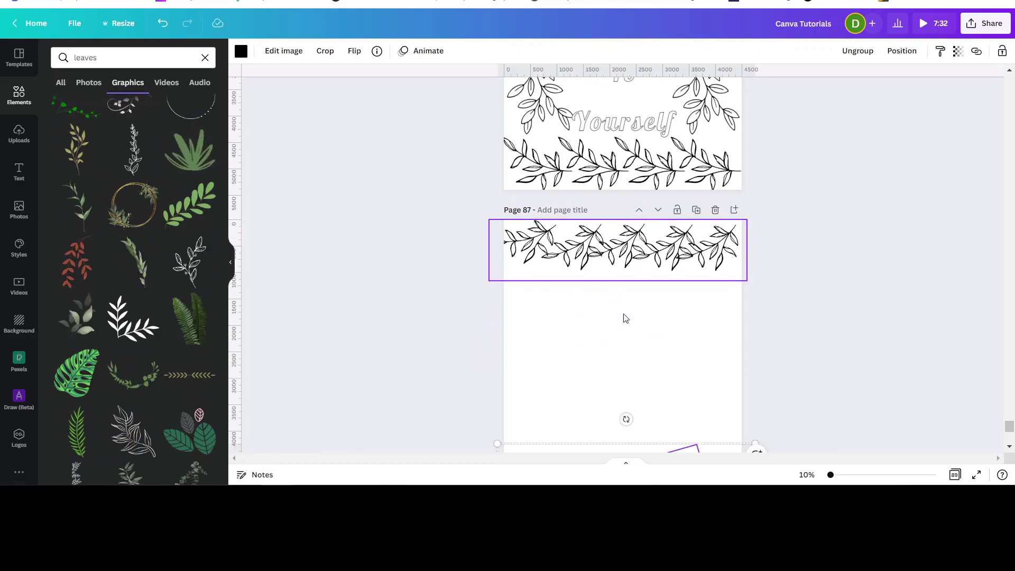
scroll(133, 326, down, 3)
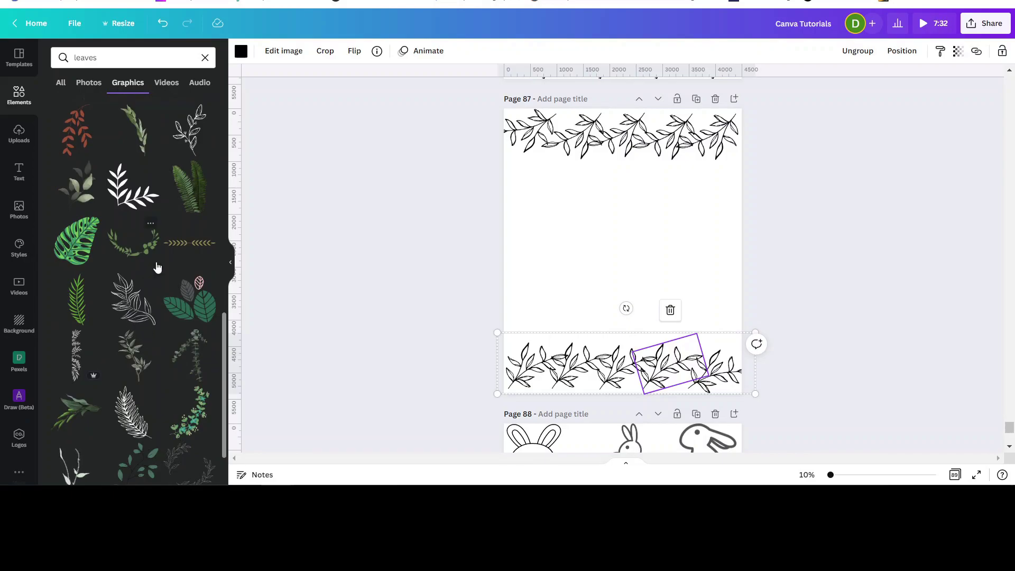
scroll(161, 254, up, 2)
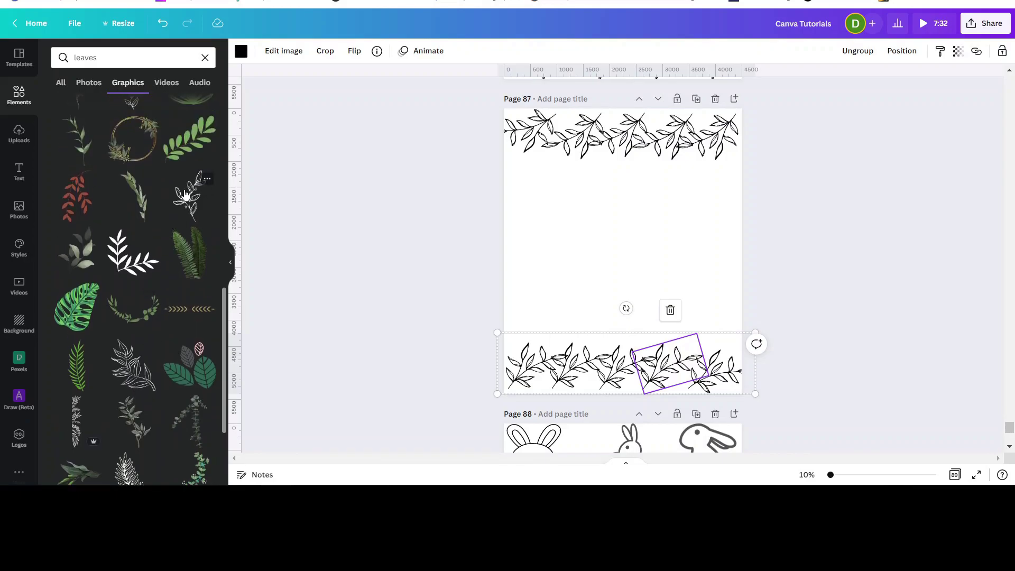
click(188, 205)
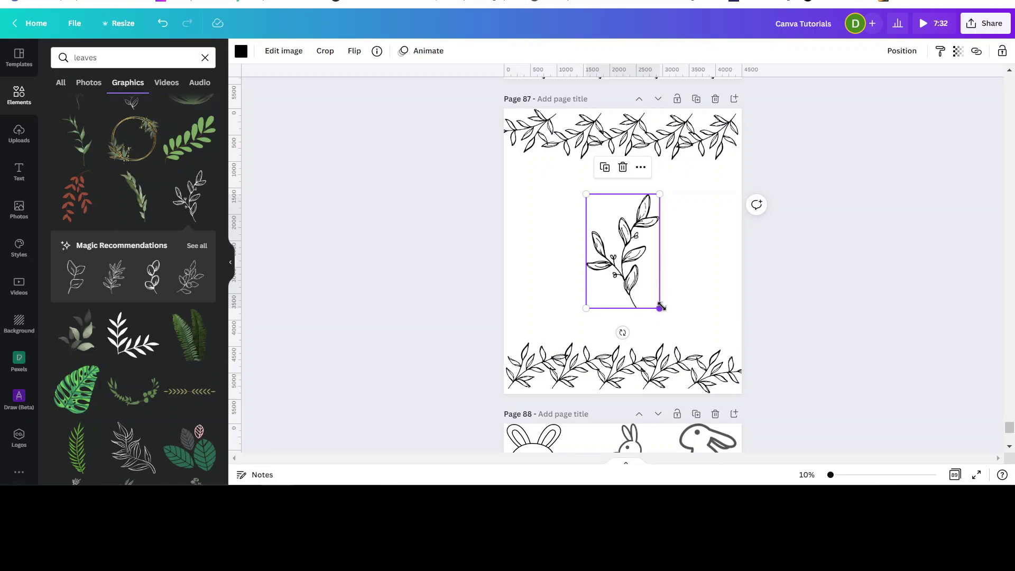
Step: Shrink and duplicate the sprig down the left edge, group the copies, and resize to w 816 h 3,773
drag(658, 307, 522, 277)
key(ctrl+d)
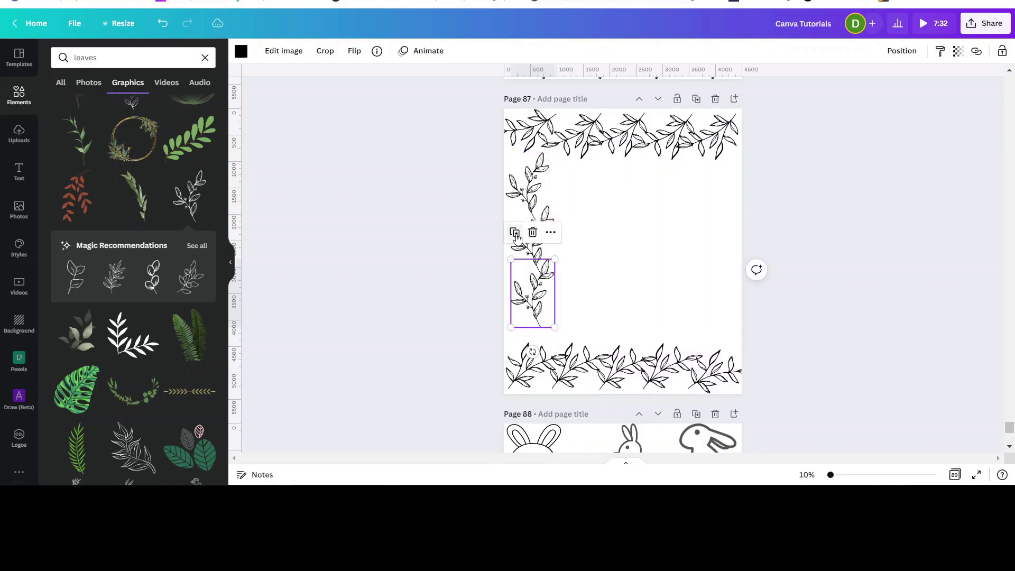
drag(531, 285, 544, 329)
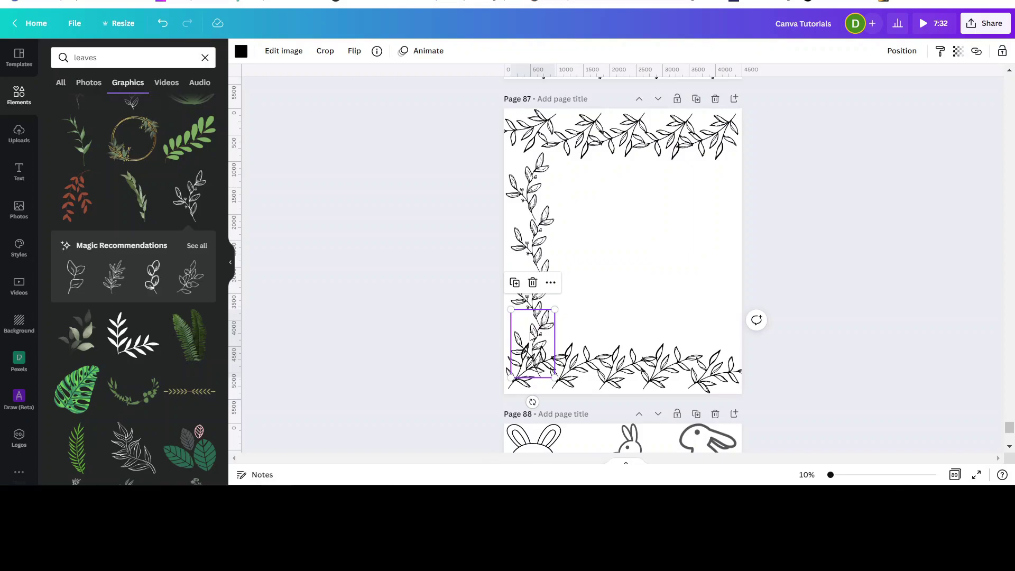
shift+click(529, 302)
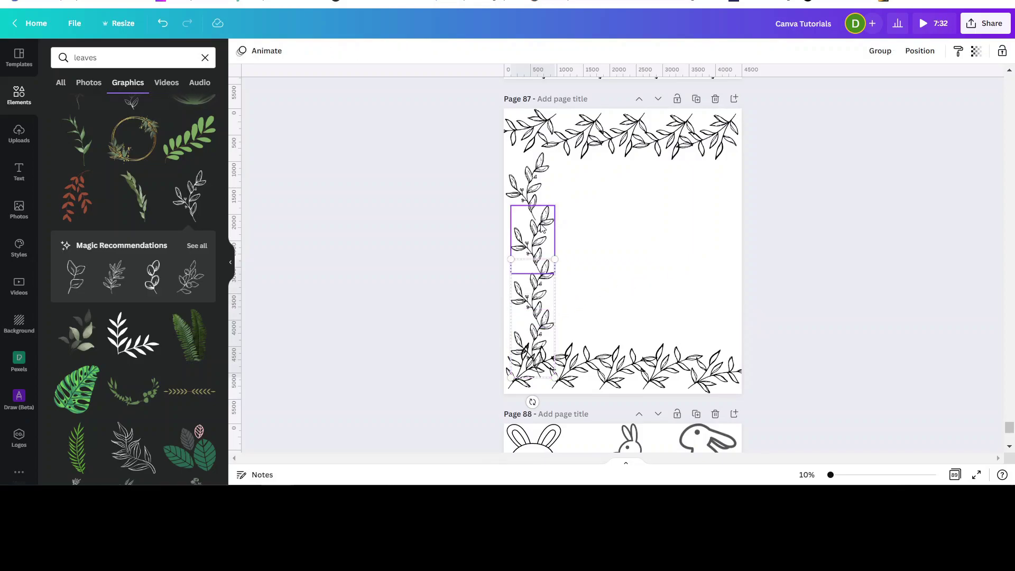
shift+click(522, 185)
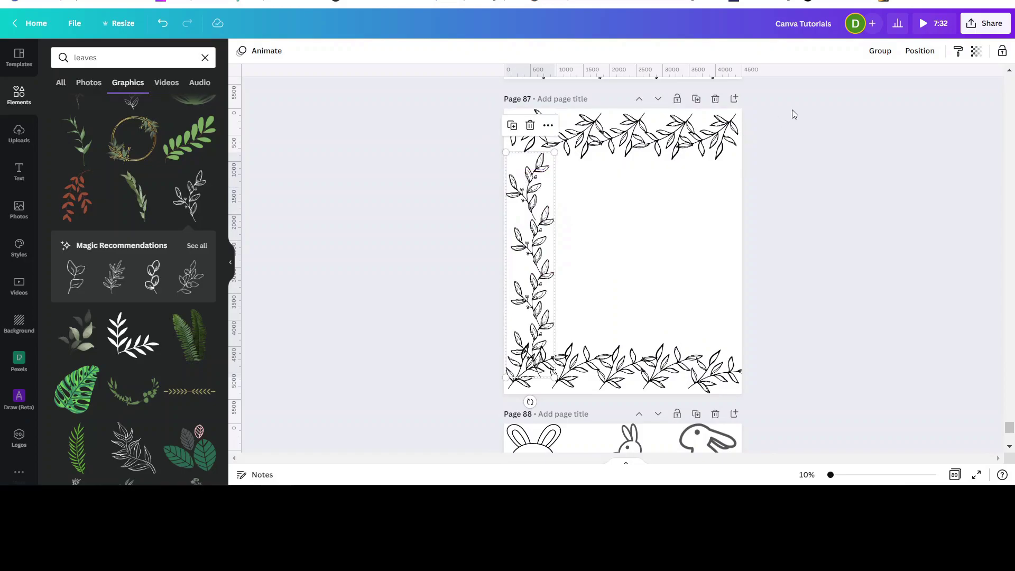
click(873, 55)
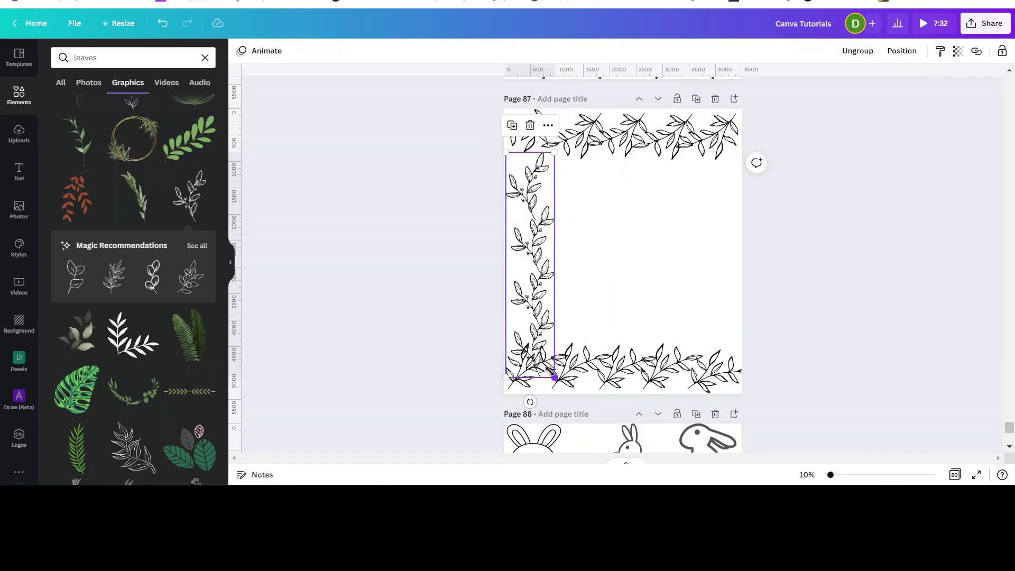
drag(553, 377, 548, 353)
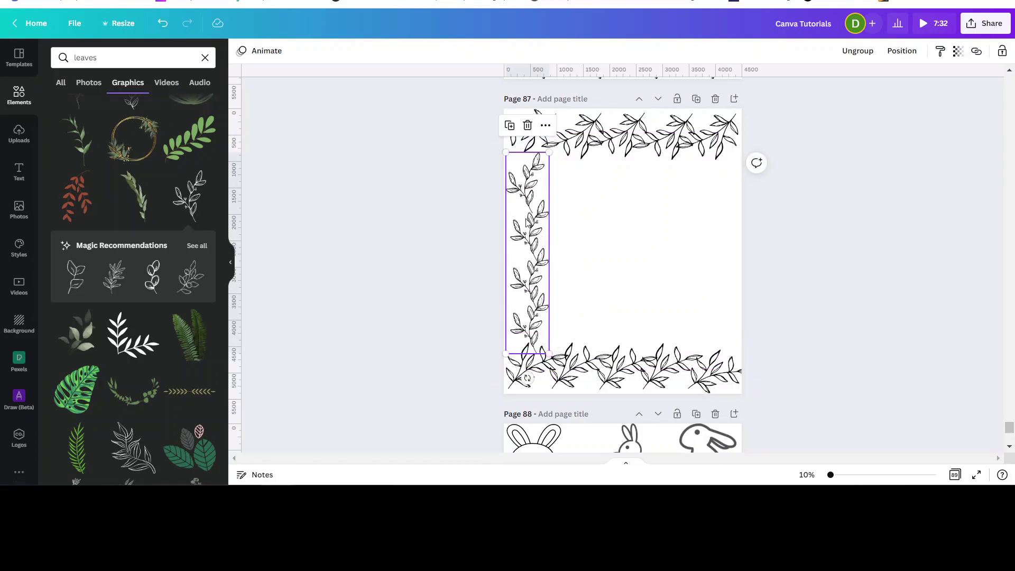
Step: Copy the left leaf column and paste a copy along page 87's right edge
right_click(519, 192)
click(550, 207)
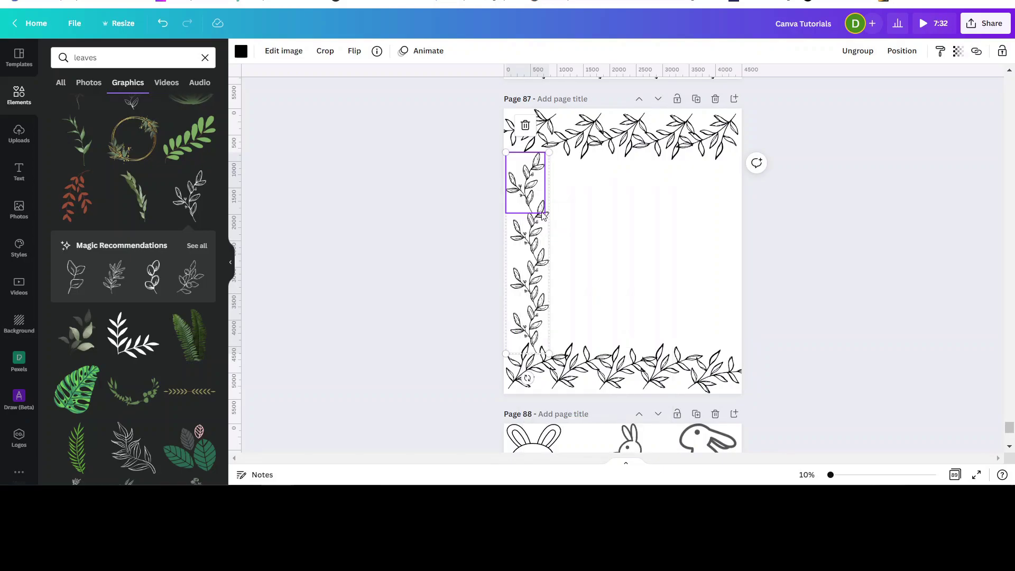
right_click(610, 216)
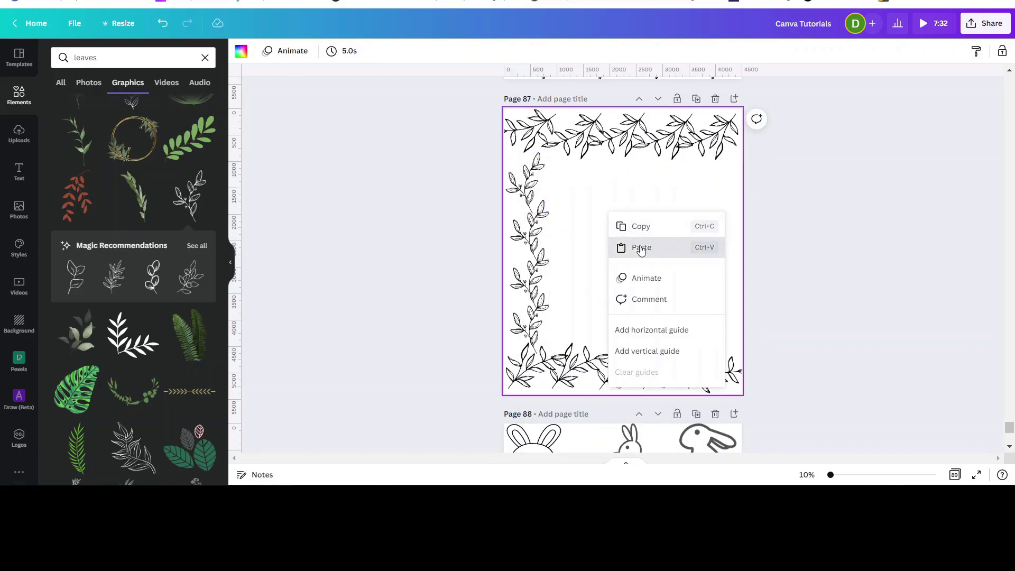
click(641, 248)
drag(541, 258, 730, 259)
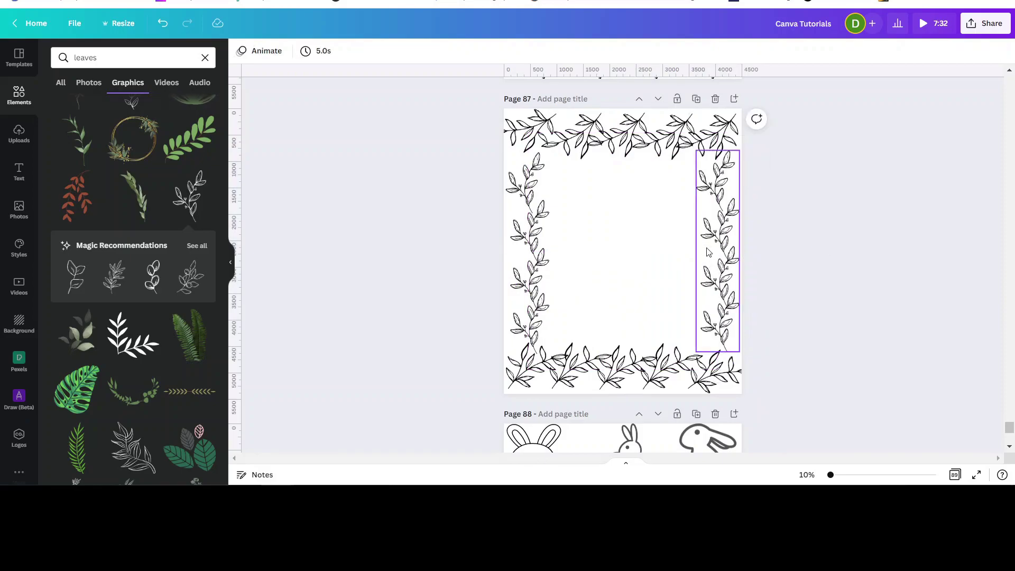
click(717, 258)
click(810, 231)
Step: Paste two more column copies just inside the left and right columns
right_click(661, 204)
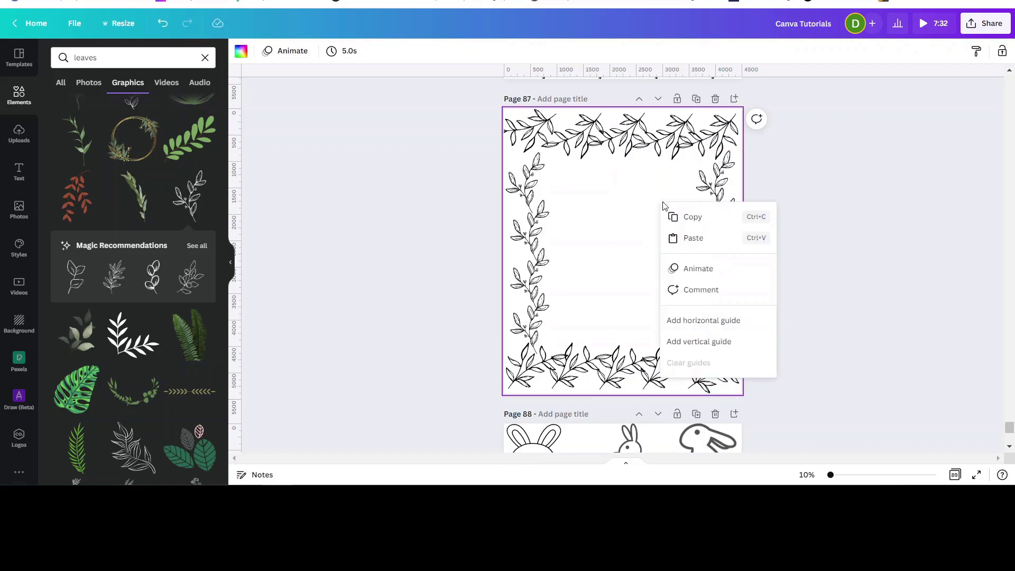
click(694, 238)
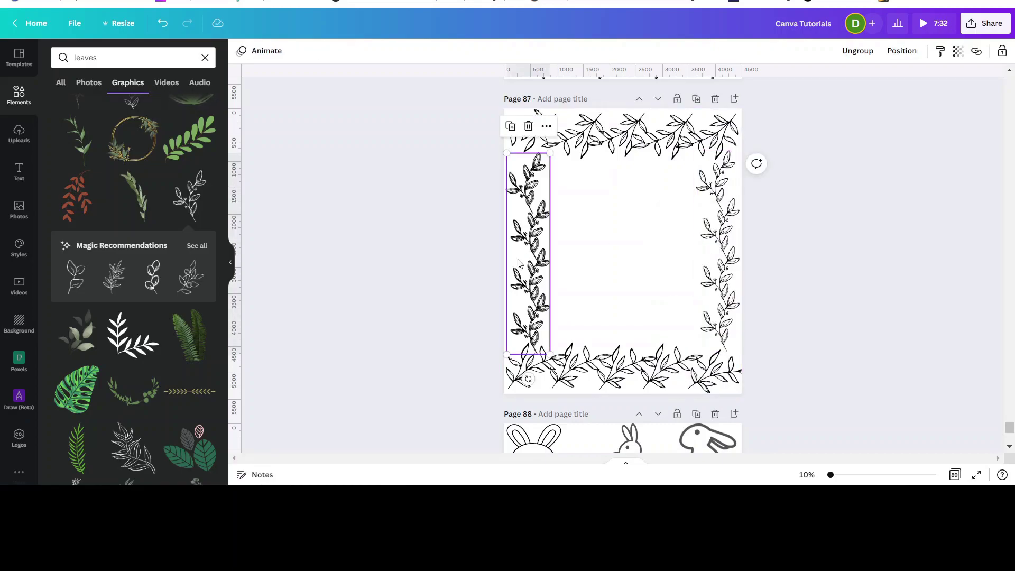
drag(520, 261, 560, 257)
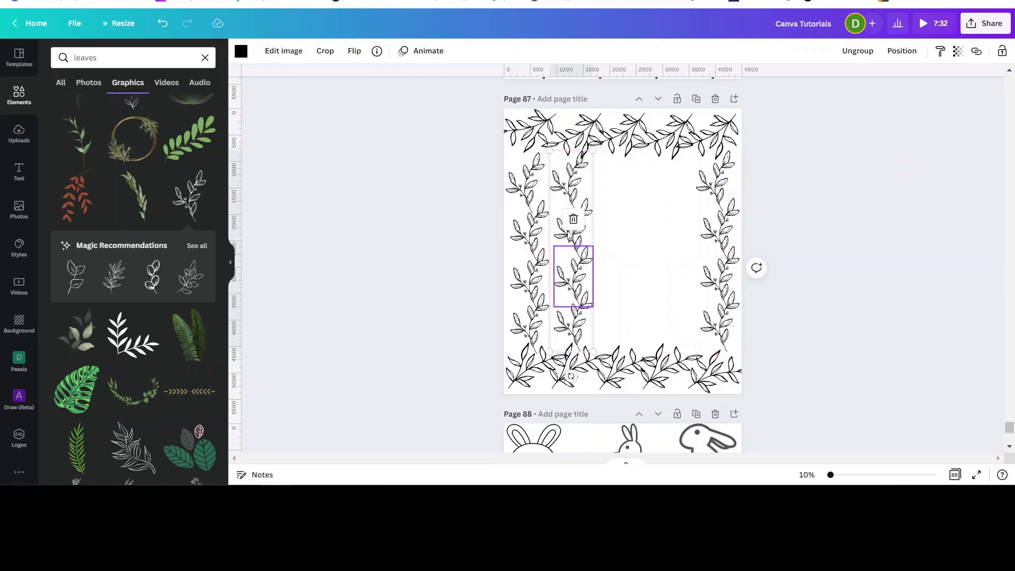
right_click(637, 224)
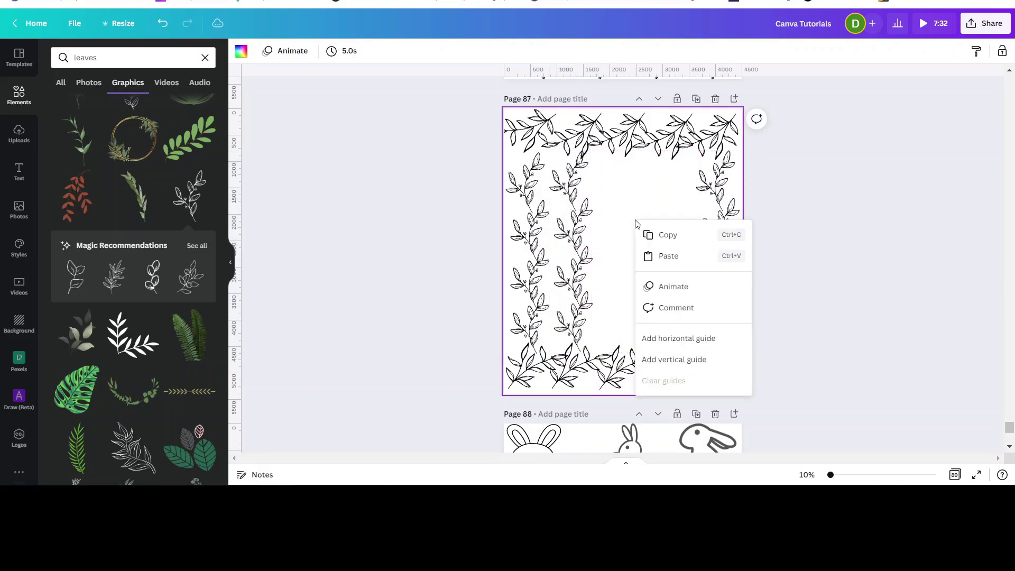
click(662, 256)
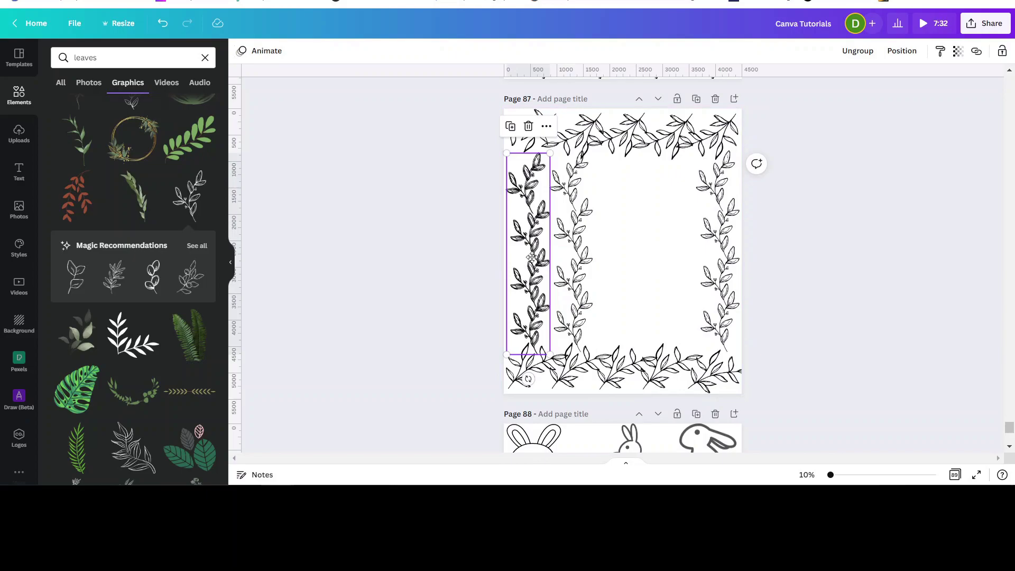
drag(524, 259, 678, 257)
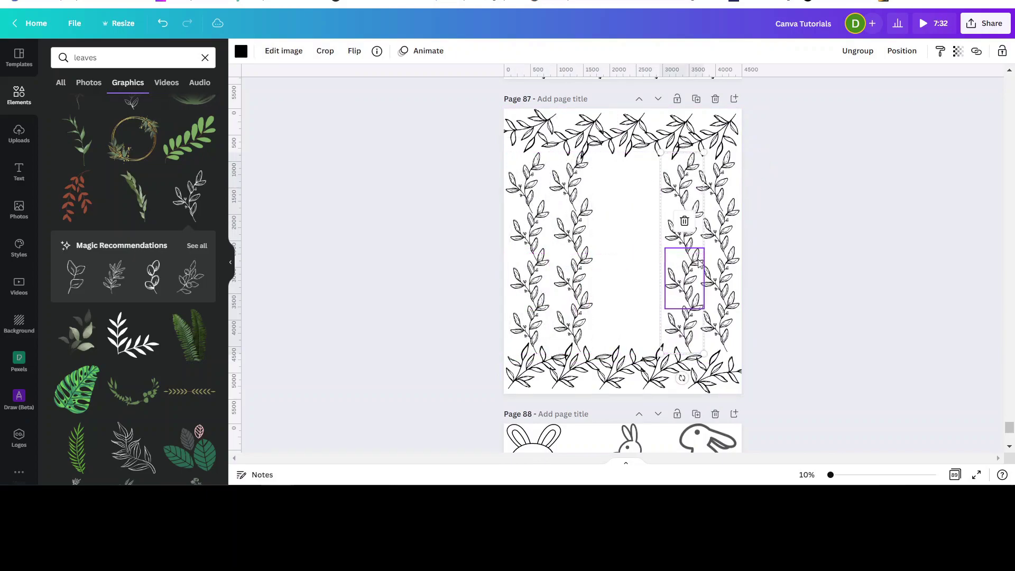
click(820, 236)
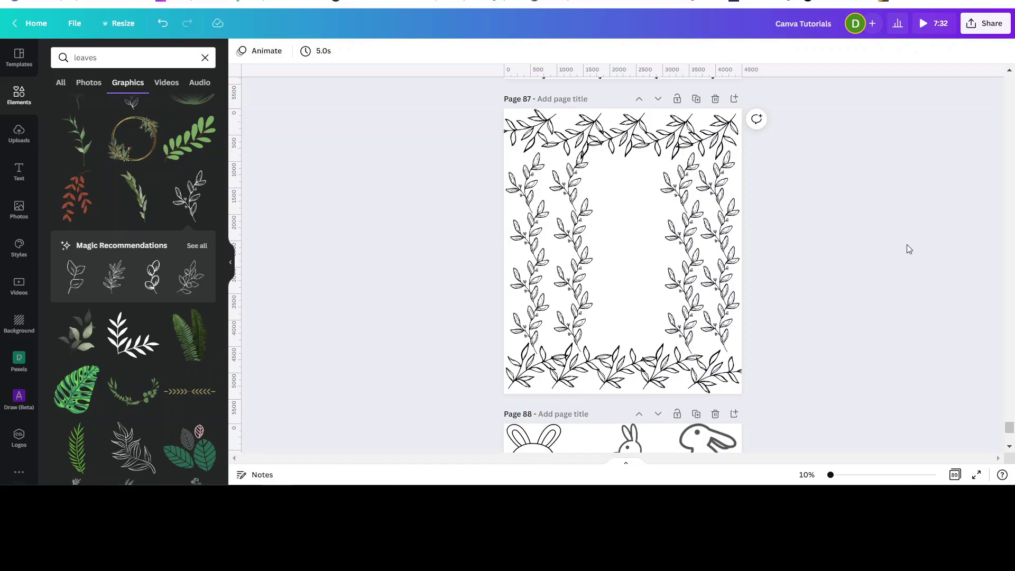
scroll(907, 244, up, 3)
scroll(904, 248, up, 3)
scroll(898, 246, down, 10)
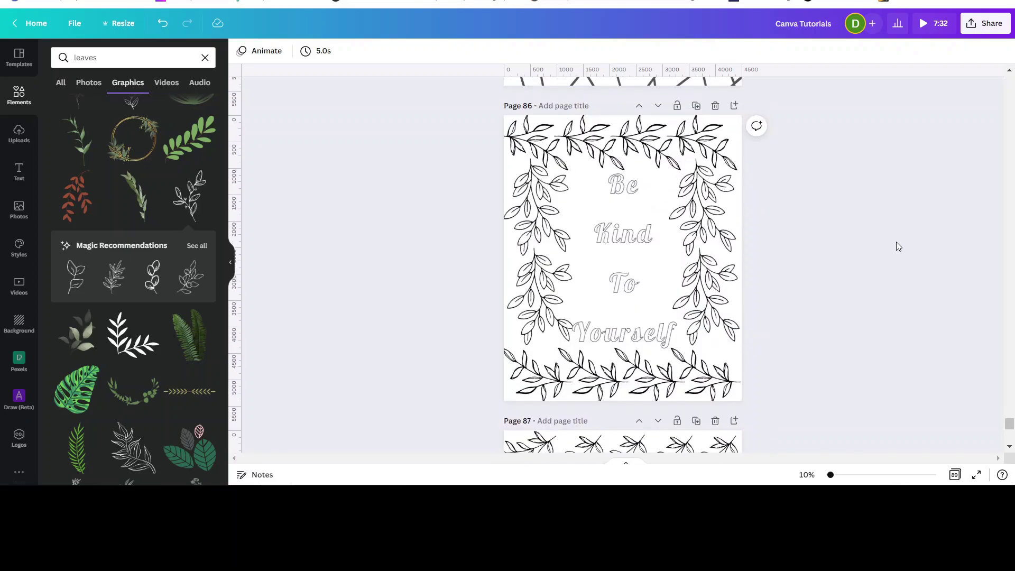
scroll(896, 246, up, 3)
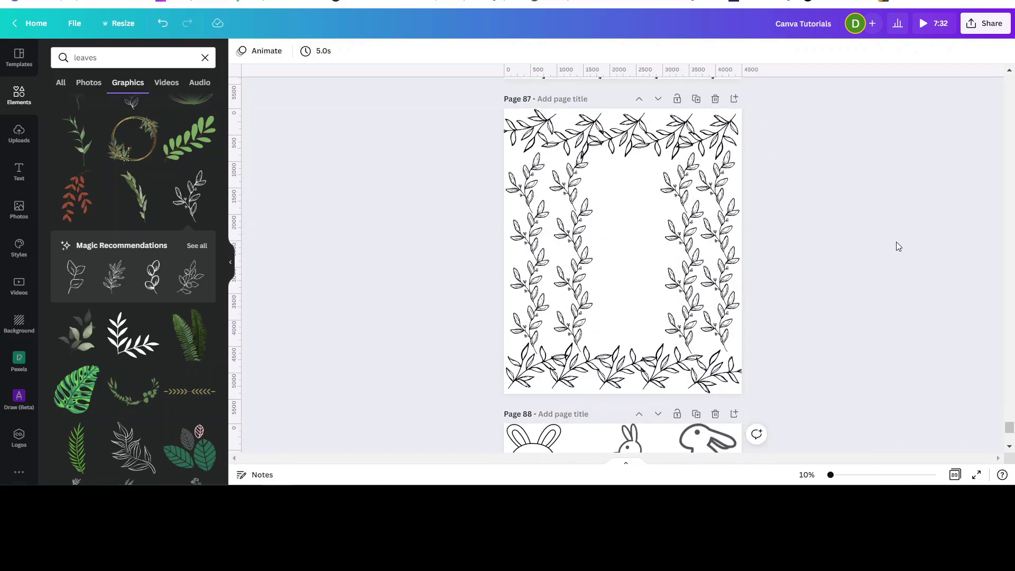
Step: Add a heading reading 'I / Love / Leaves' on three lines and move it up into the frame centre
click(18, 174)
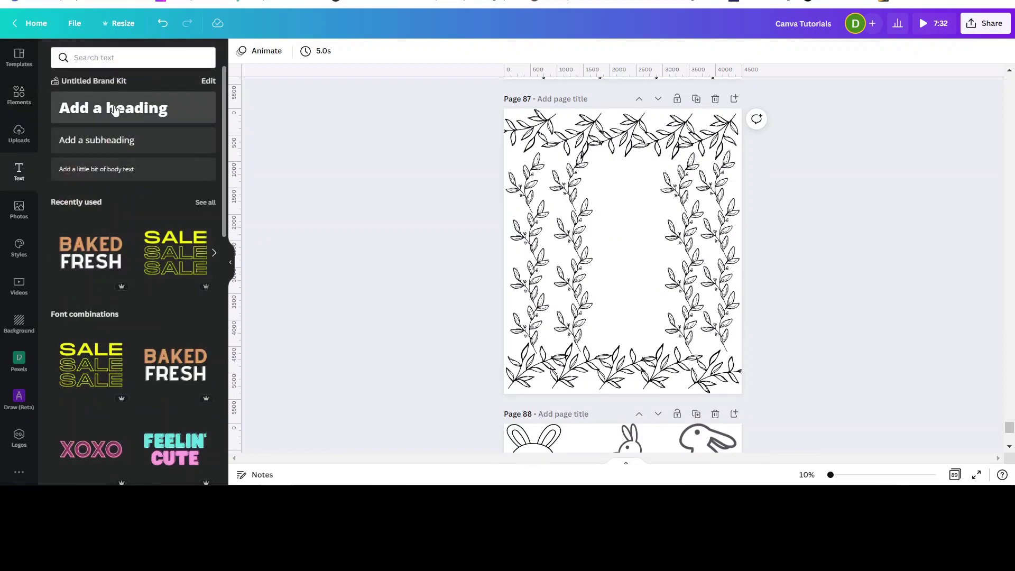
click(140, 109)
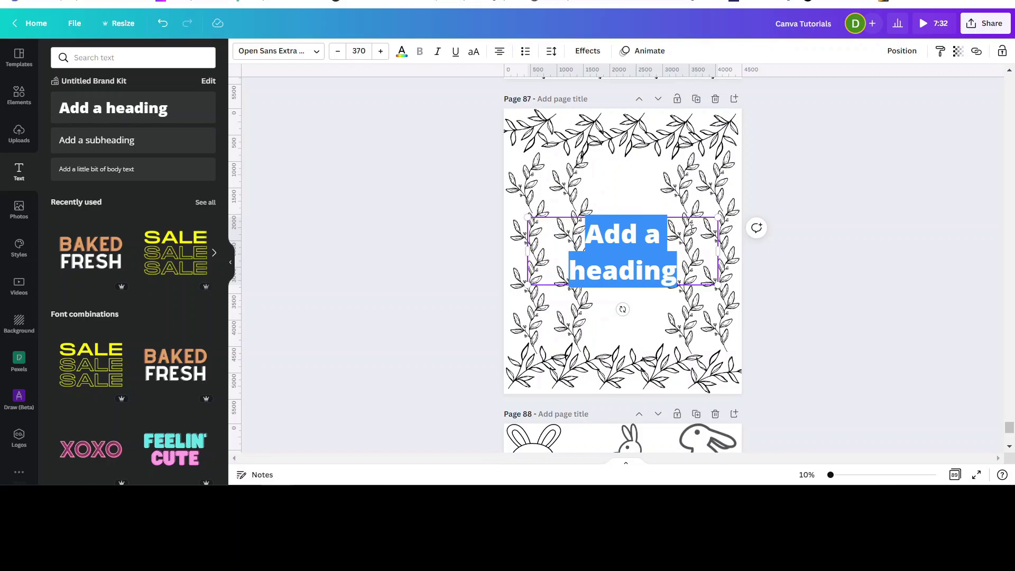
text(I)
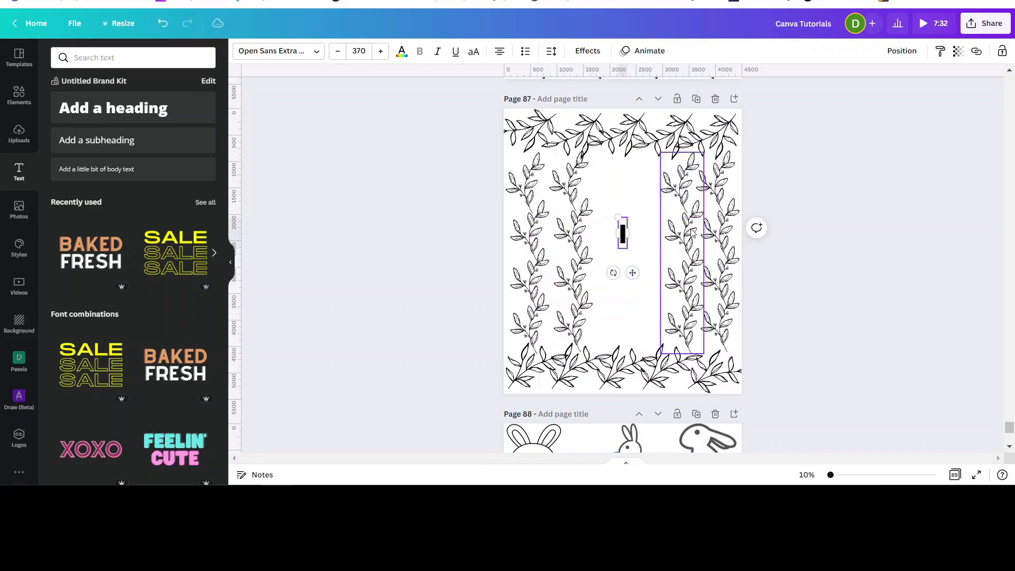
key(Return)
text(Love)
key(Return)
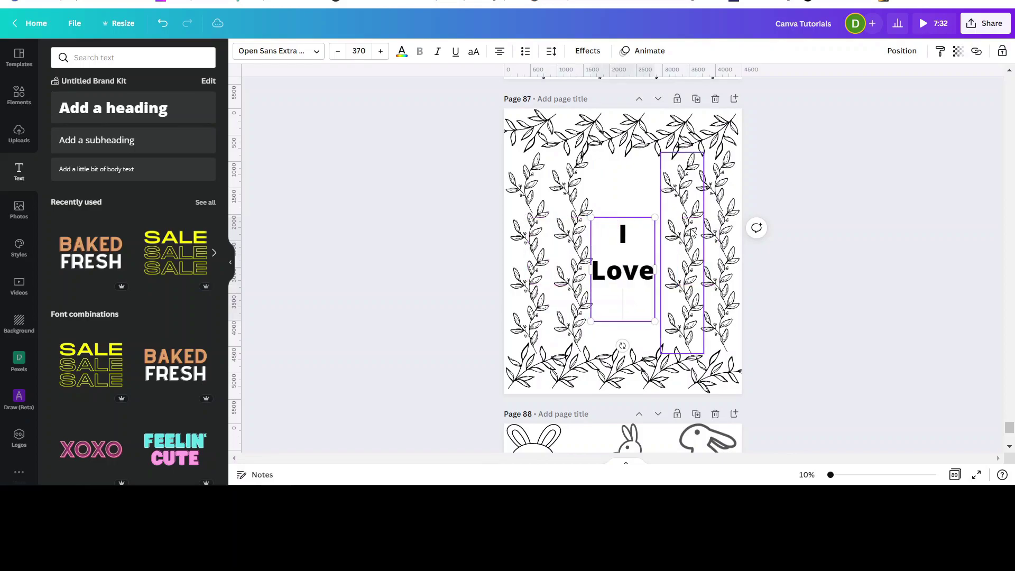
text(Leaves)
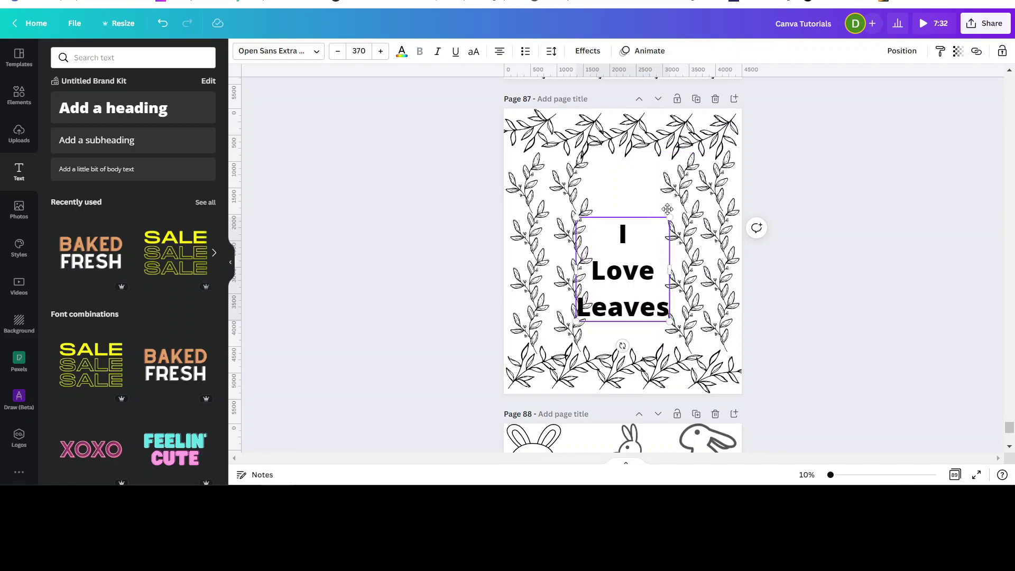
key(ctrl+a)
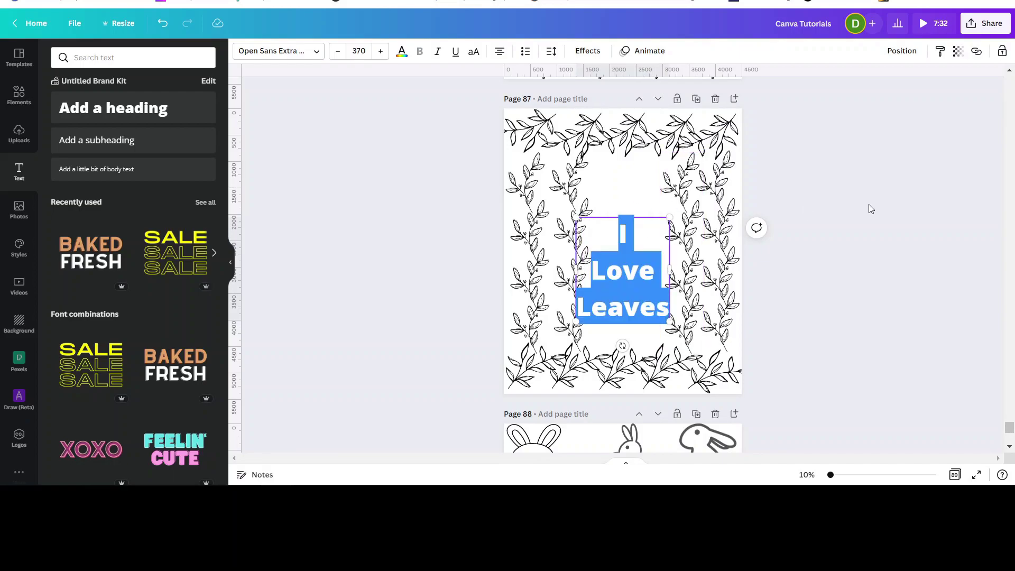
click(870, 206)
drag(634, 261, 635, 238)
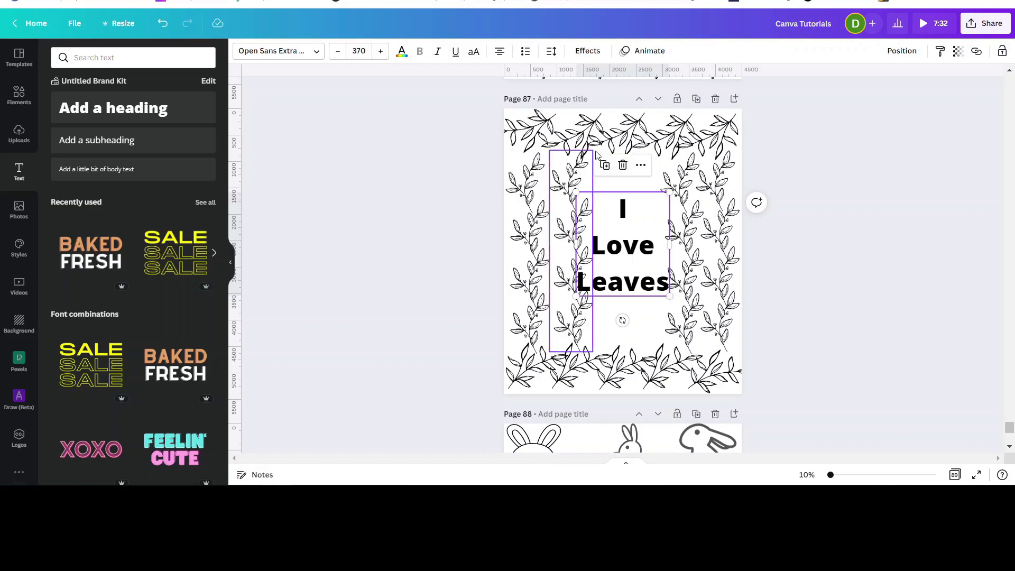
Step: Apply the Splice effect to the heading with offset 0 and a white letter fill
click(590, 51)
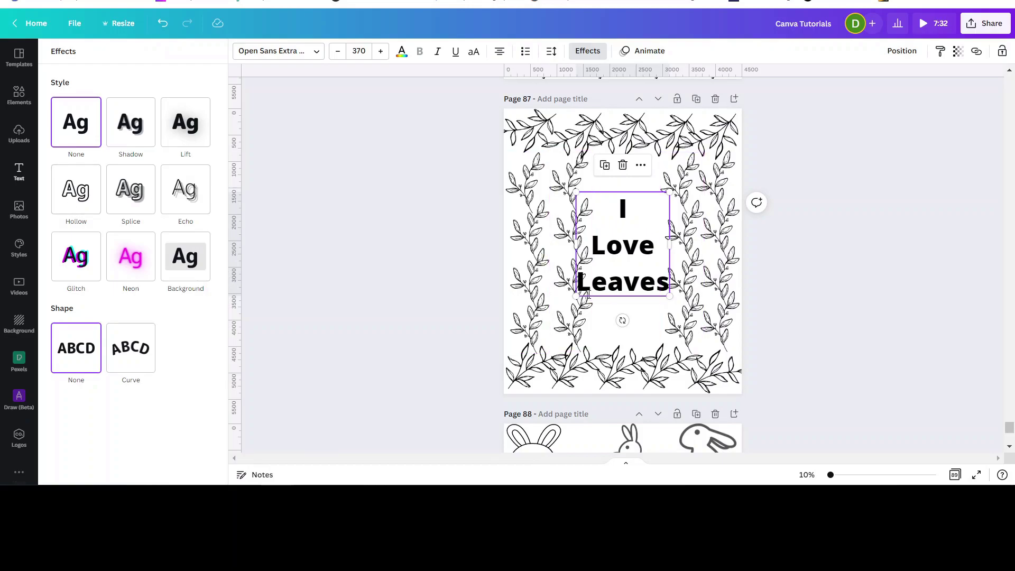
click(72, 196)
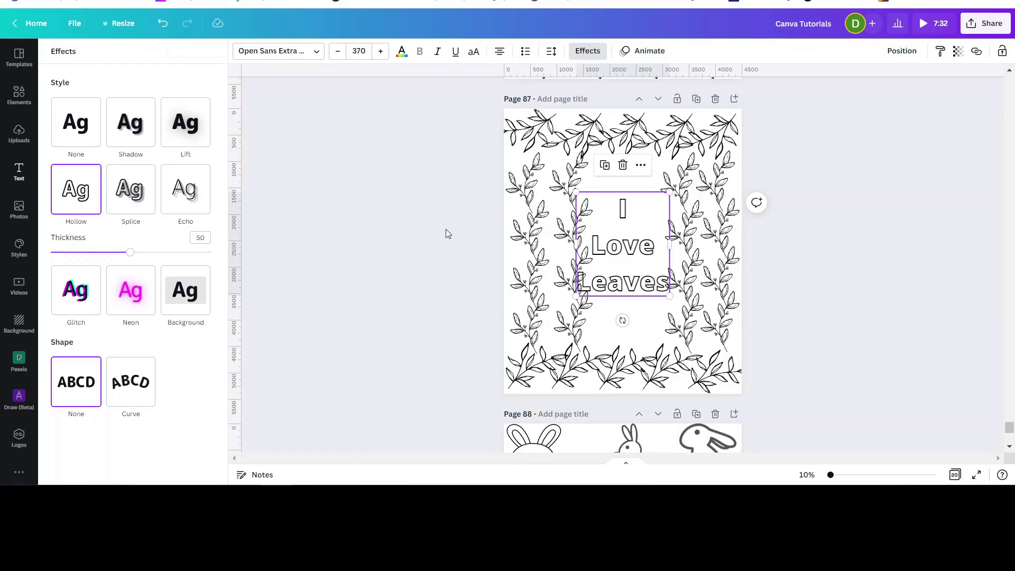
click(130, 194)
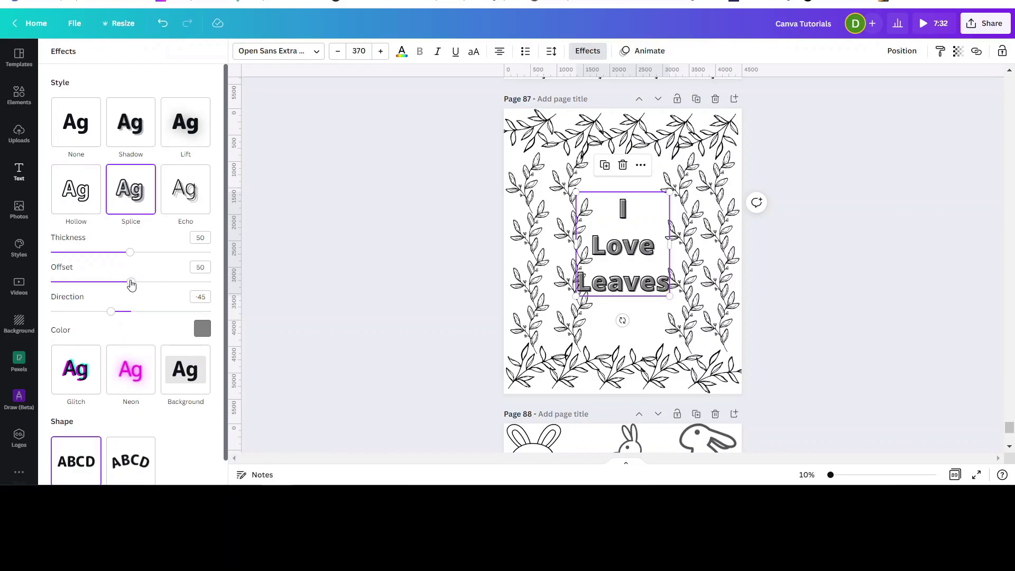
drag(131, 284, 51, 282)
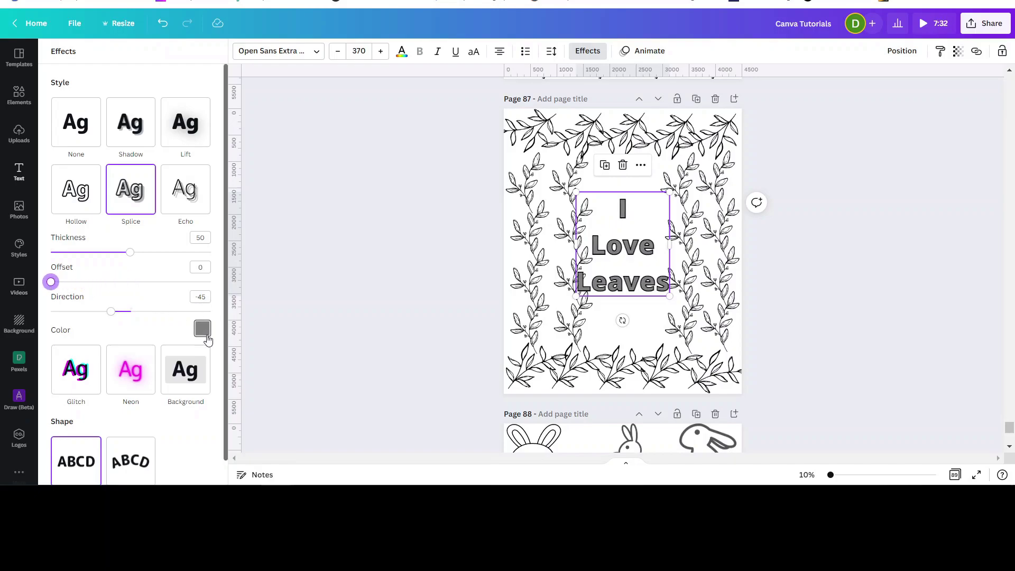
click(205, 334)
scroll(138, 239, down, 3)
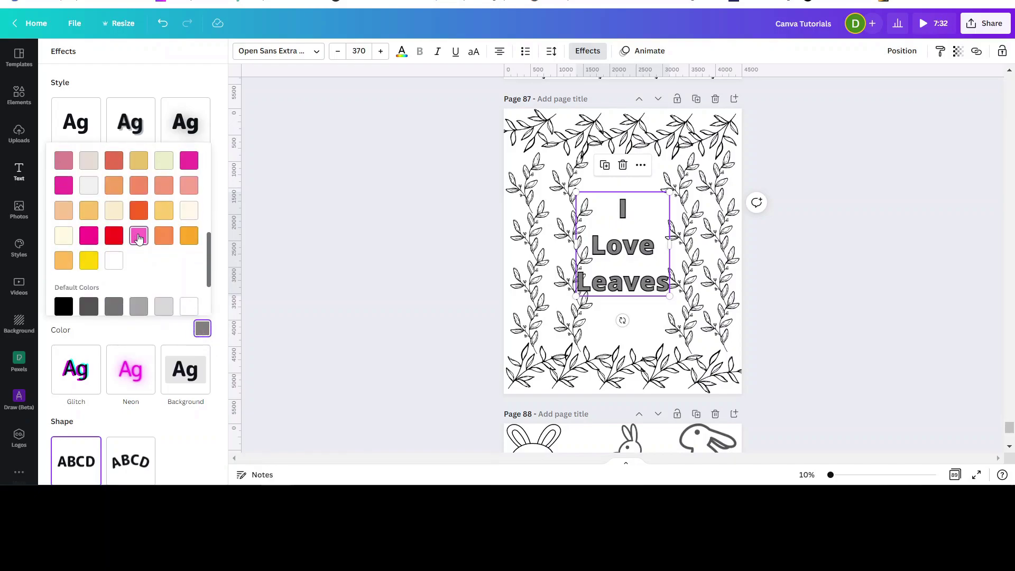
click(112, 260)
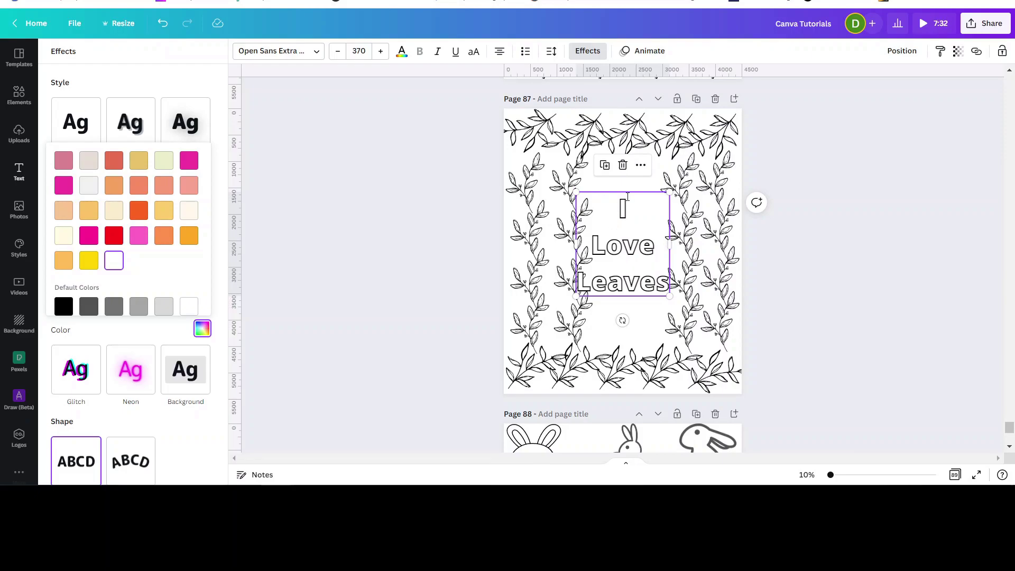
Step: Enlarge the 'I Love Leaves' title to size 420 and set its font to League Spartan
click(316, 54)
click(316, 54)
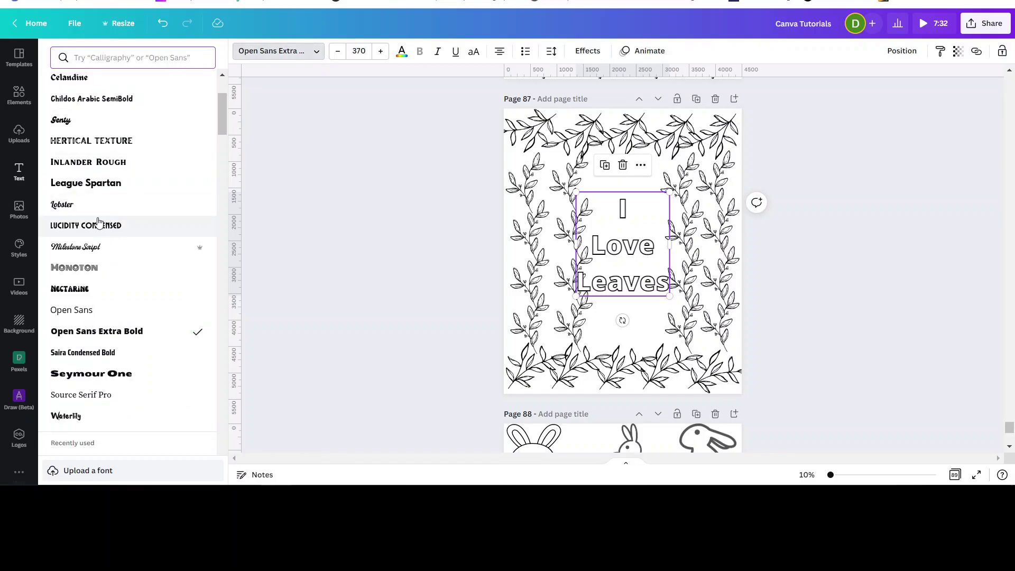
click(74, 185)
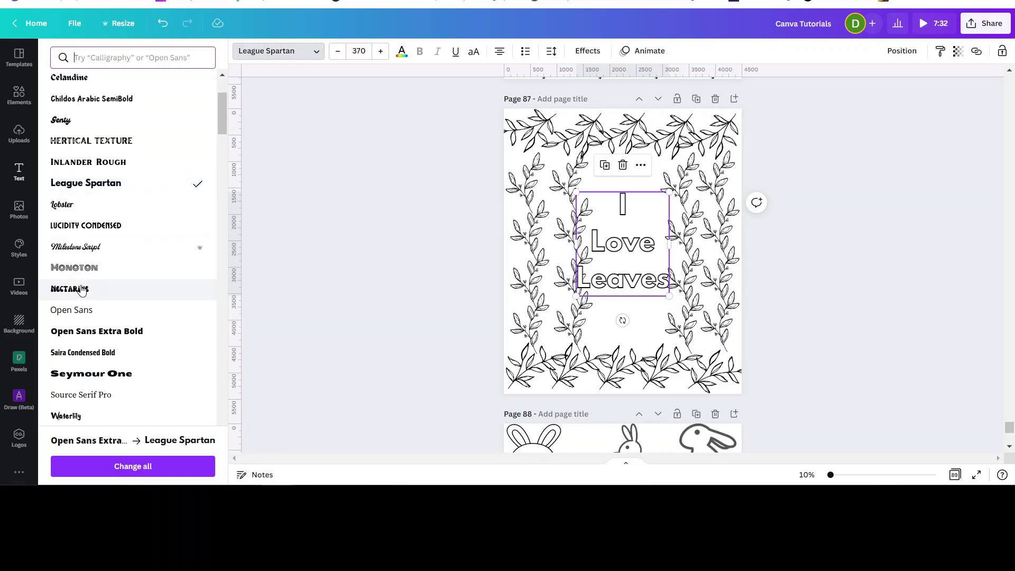
click(69, 251)
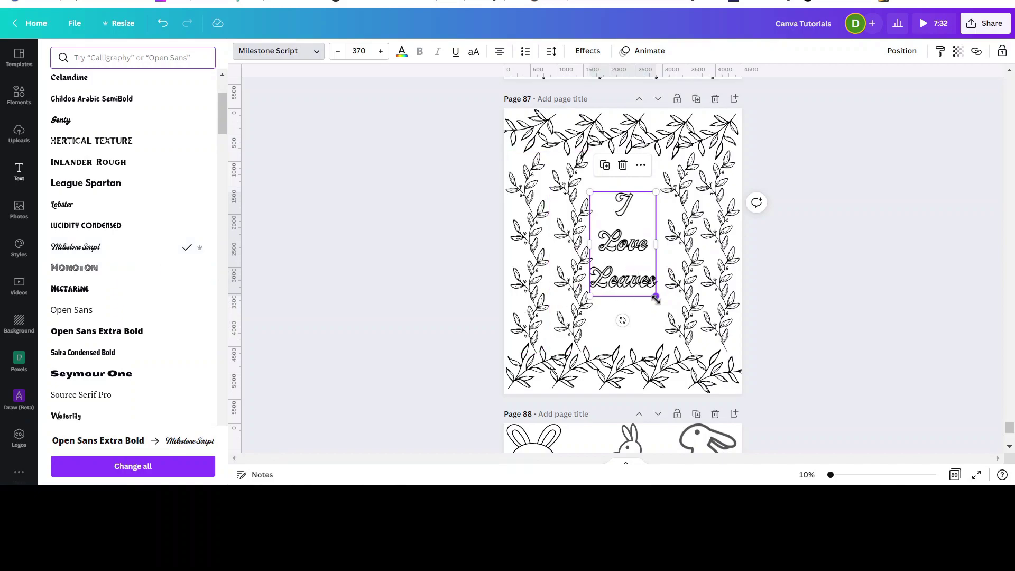
drag(655, 296, 658, 317)
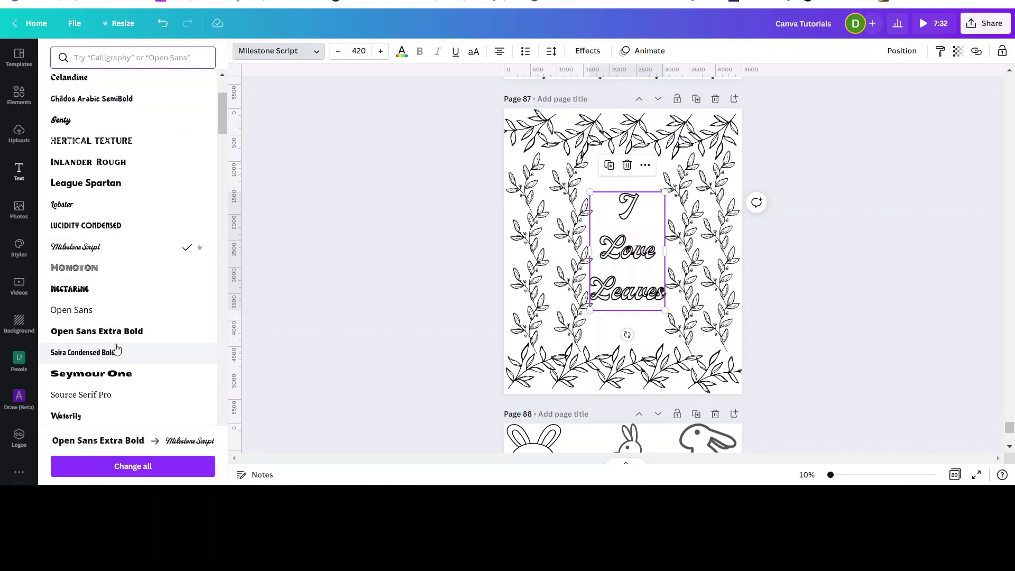
click(86, 377)
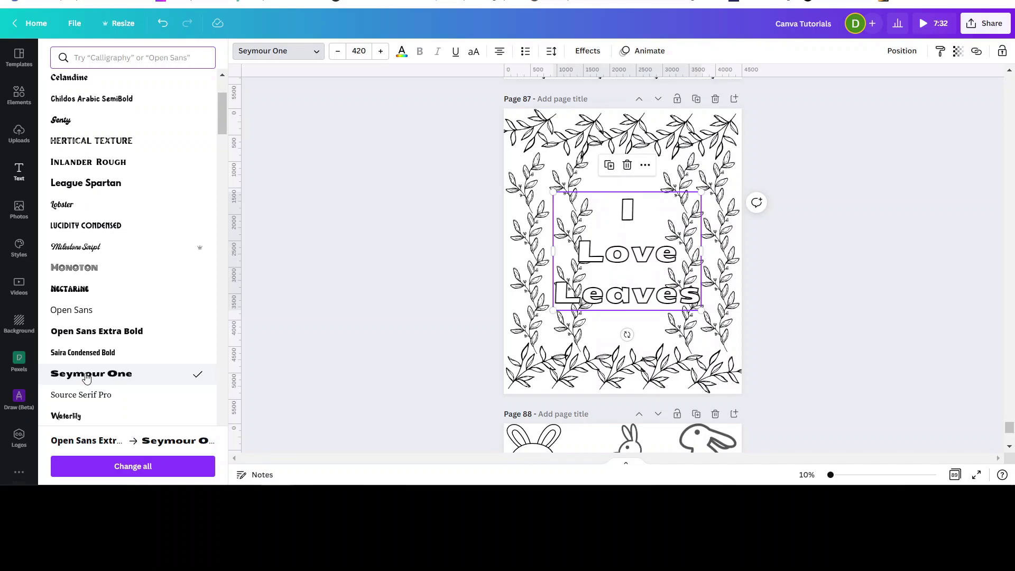
click(73, 185)
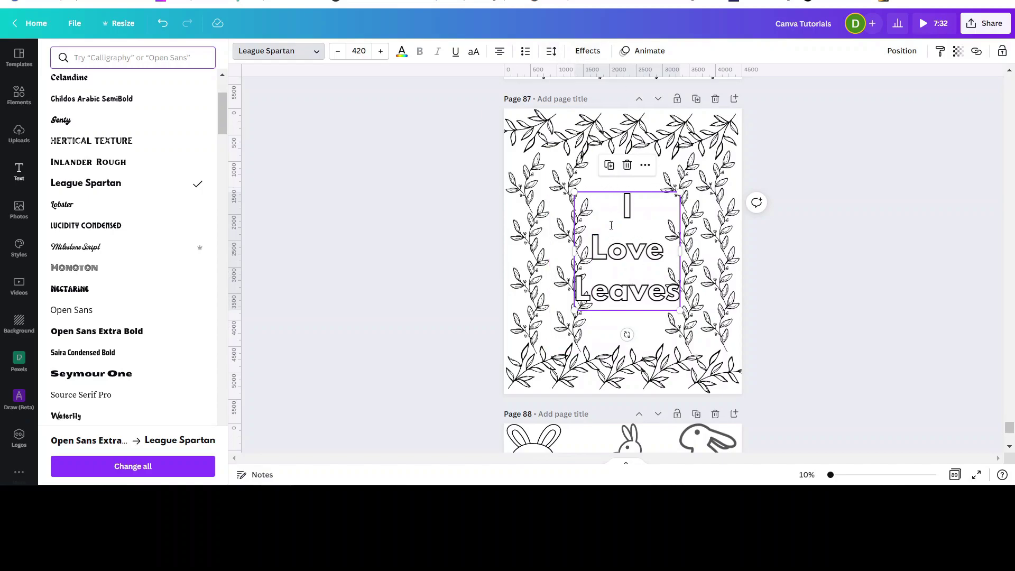
Step: Anchor the title text to the middle, with line spacing 1.77 and letter spacing 47
click(550, 51)
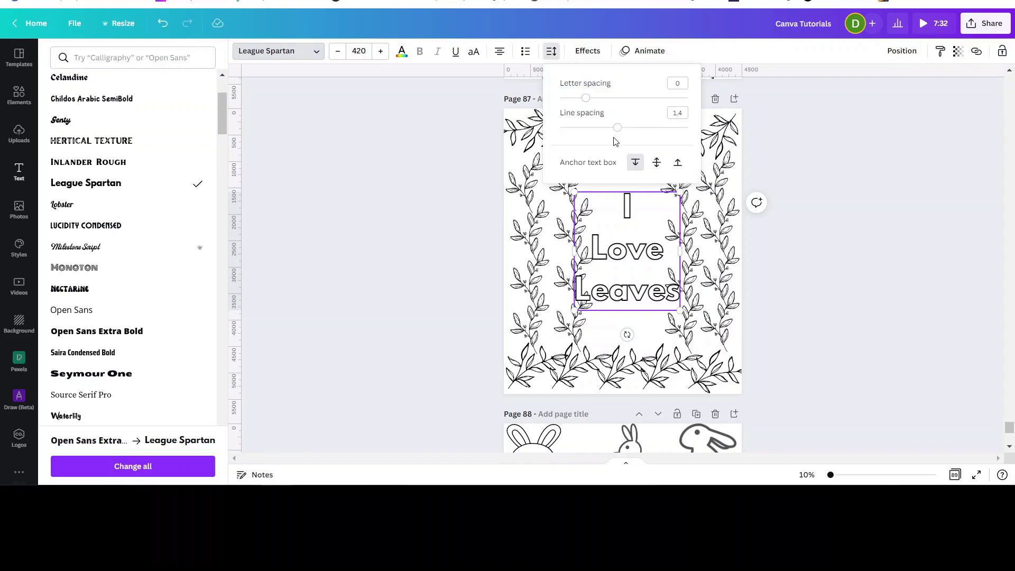
click(656, 164)
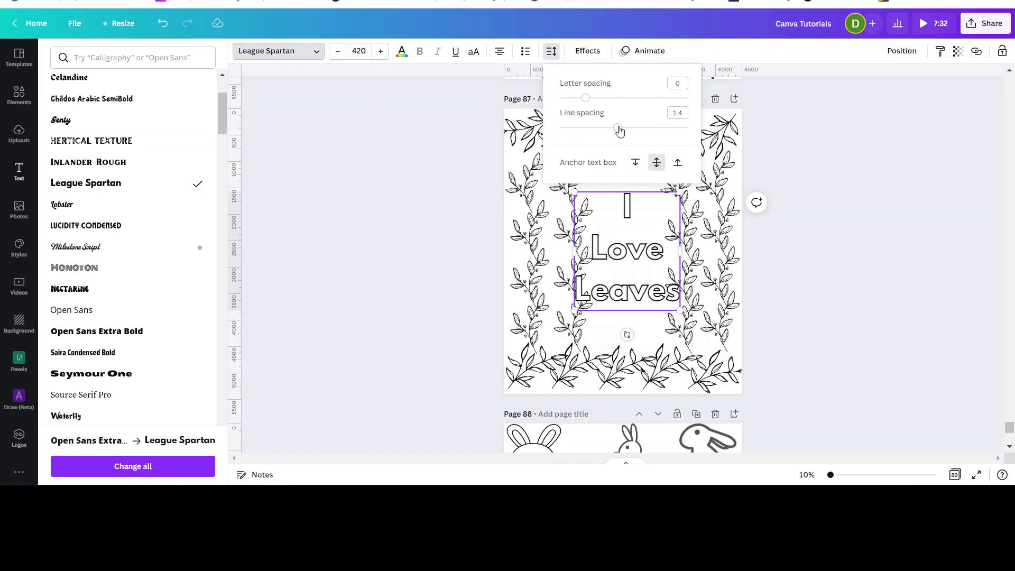
drag(618, 129, 642, 132)
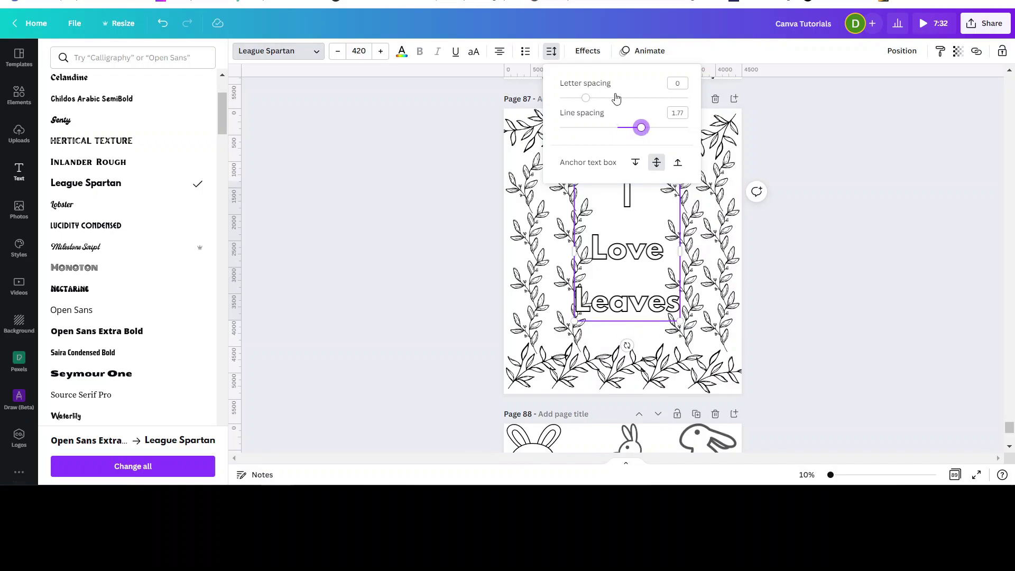
drag(585, 100, 592, 100)
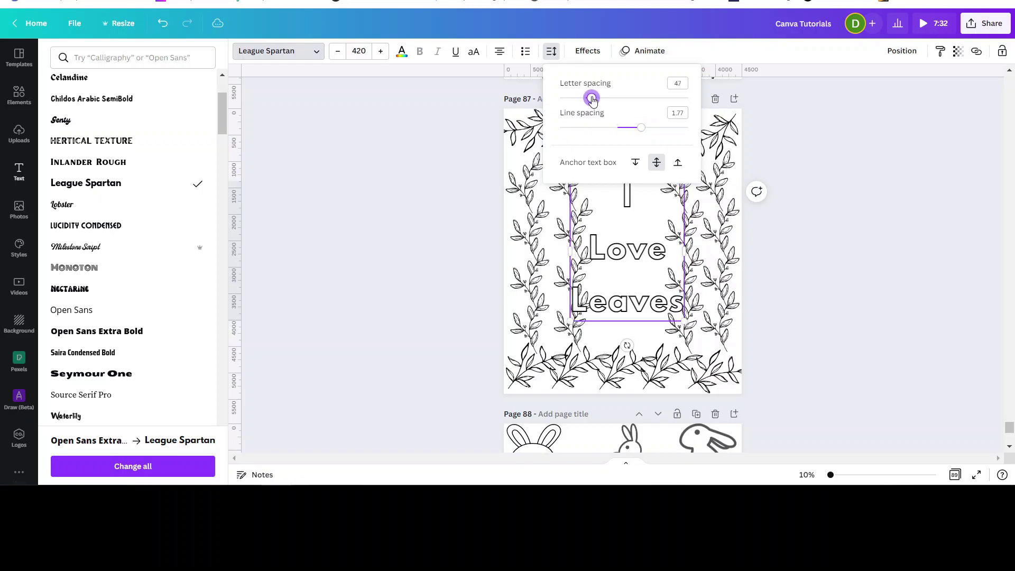
click(848, 273)
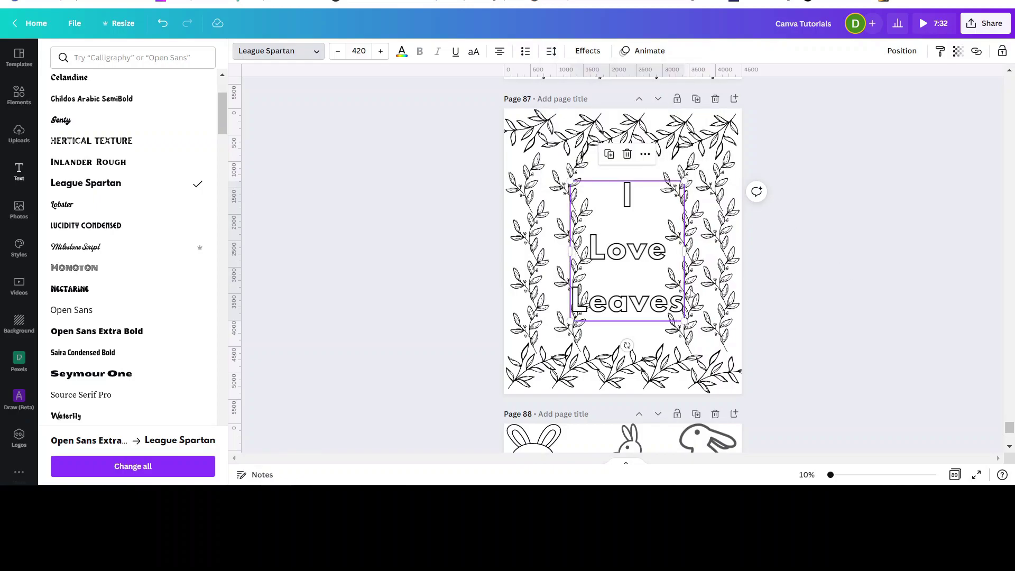
Step: Align the title to the page's centre and middle
click(898, 53)
click(855, 148)
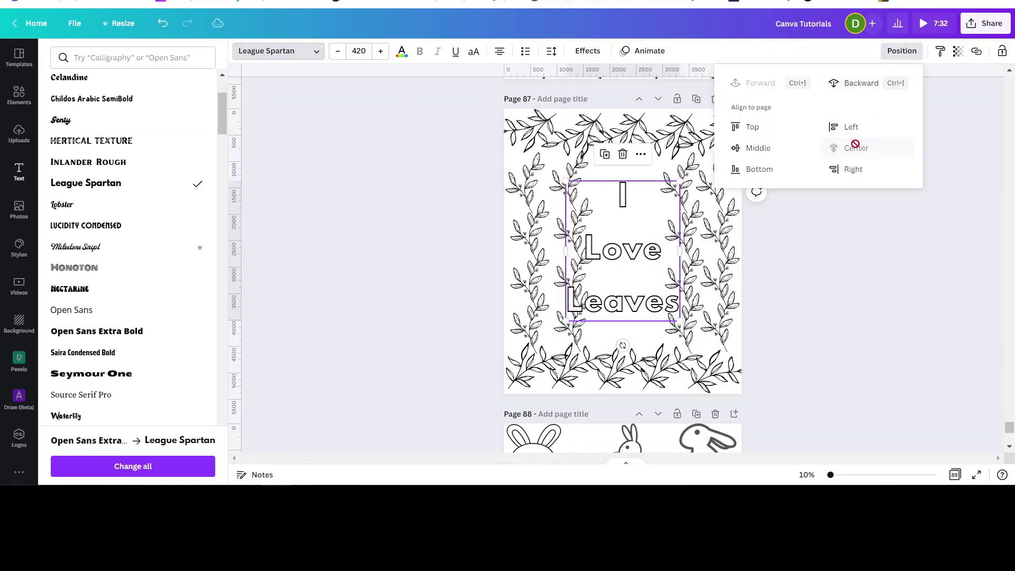
click(759, 148)
click(800, 231)
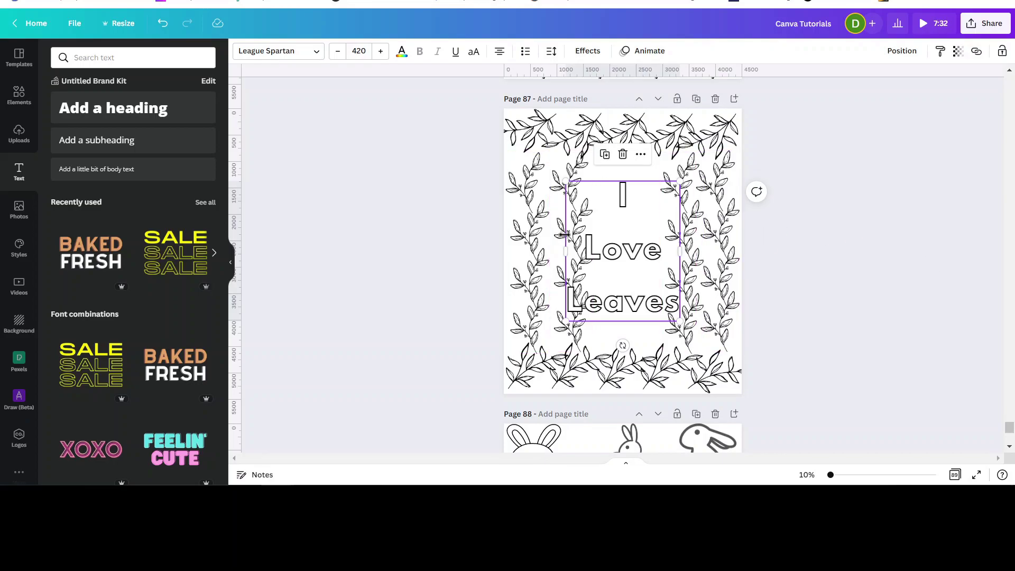
Step: Clear the 'leaves' search in Elements and add a Square shape to page 87
click(19, 95)
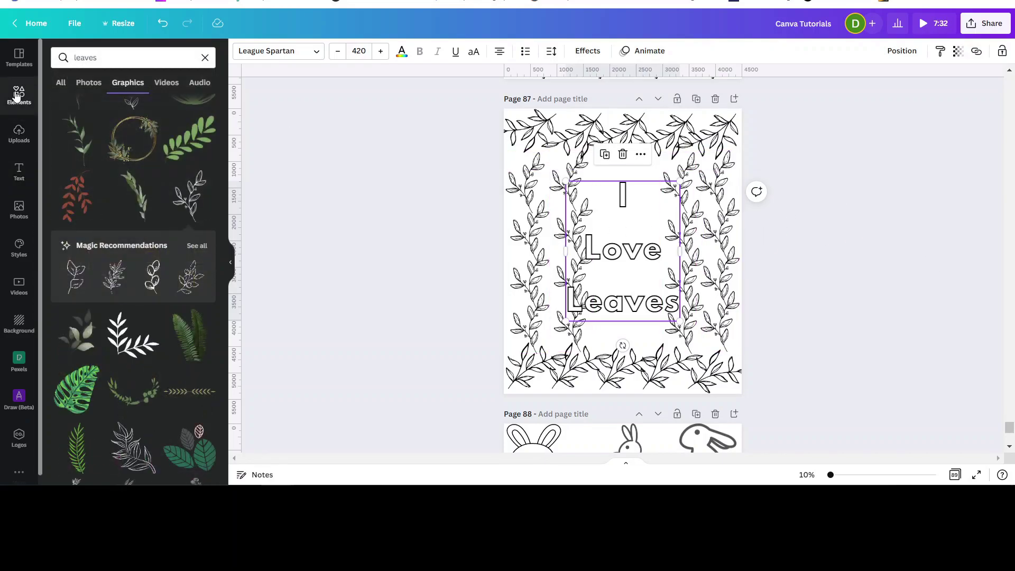
click(205, 58)
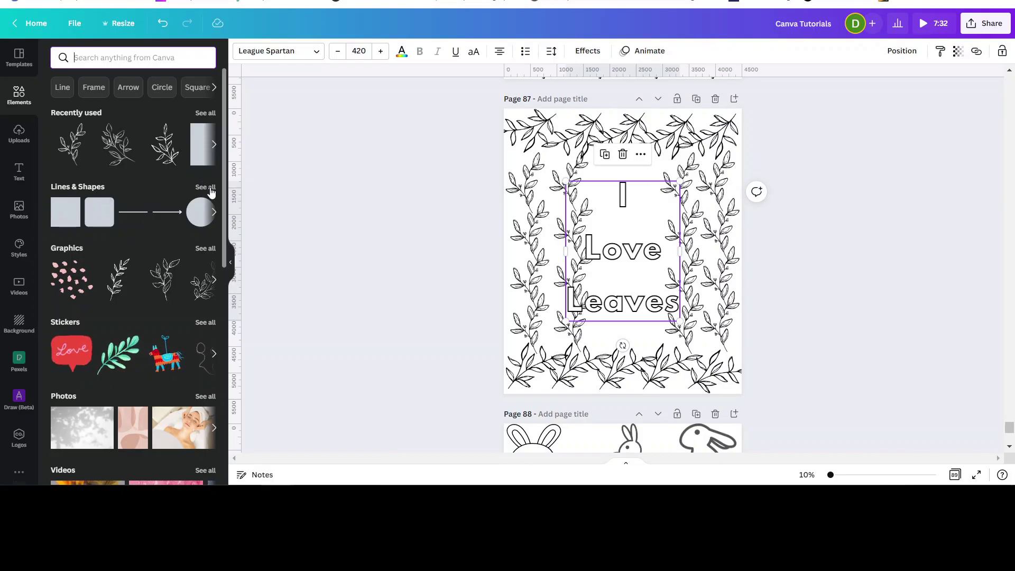
click(67, 210)
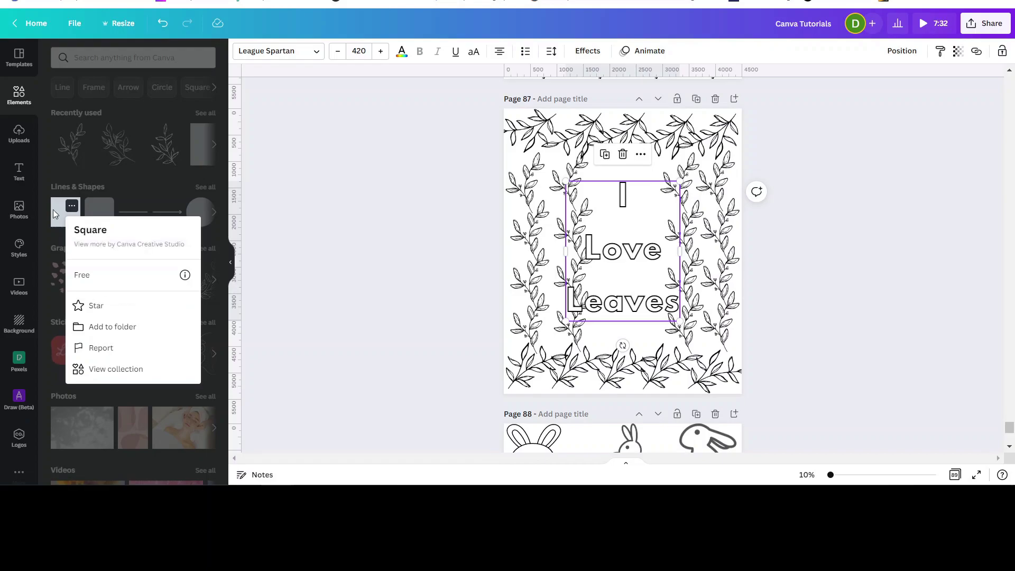
click(52, 211)
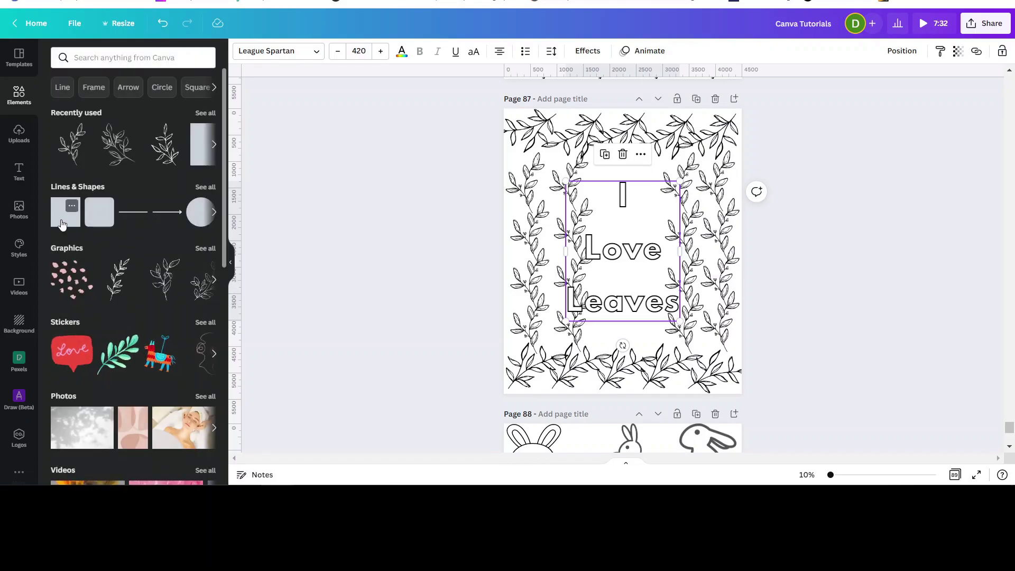
click(62, 225)
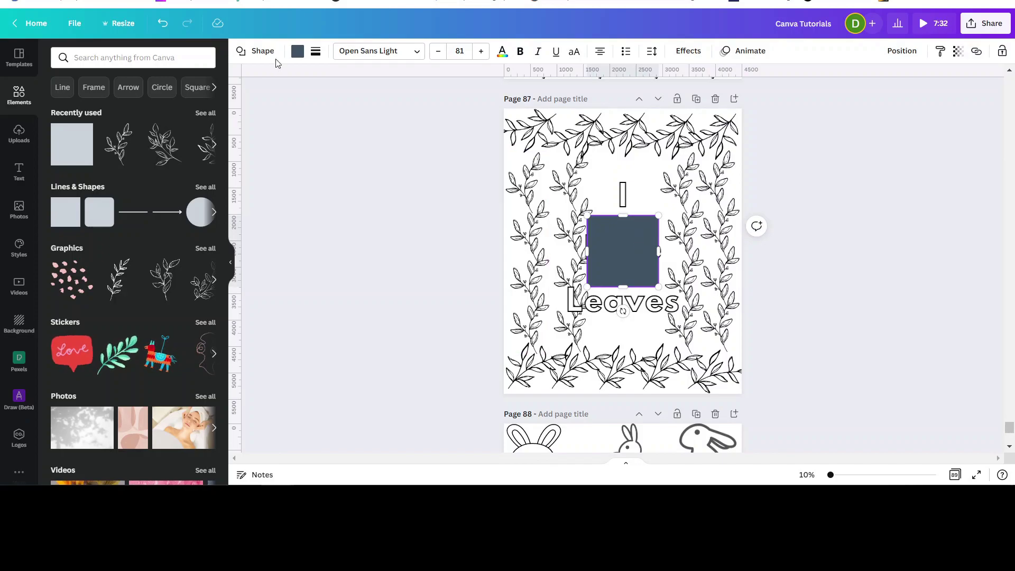
Step: Try circle, diamond and inverted triangle forms, then return the shape to a square
click(256, 51)
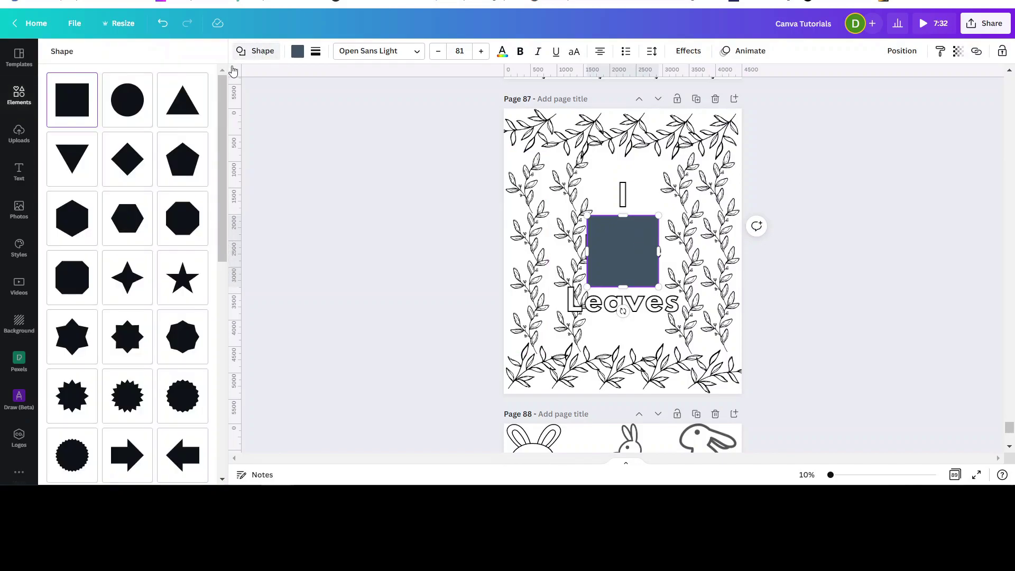
click(132, 104)
click(132, 165)
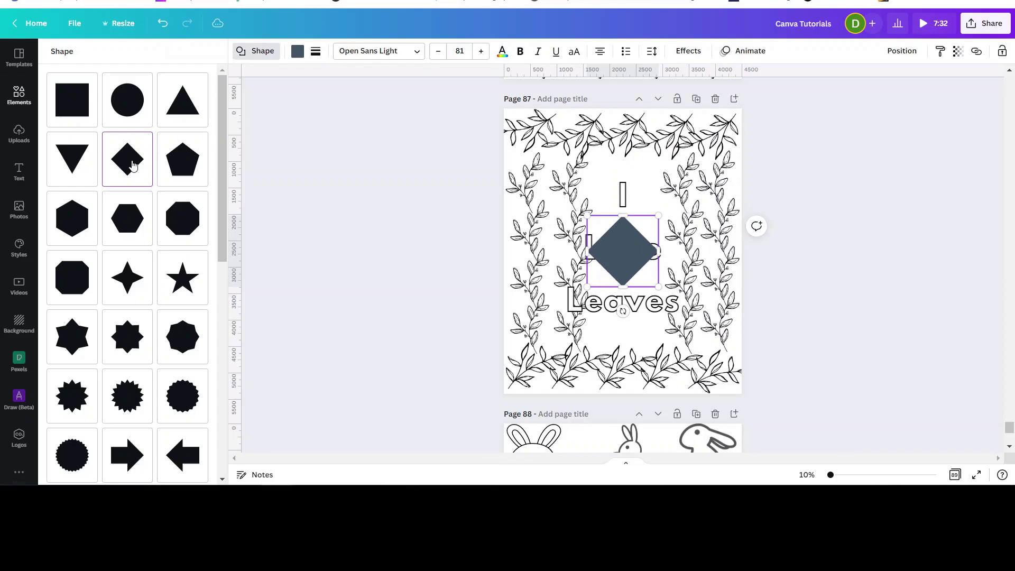
click(75, 165)
click(67, 108)
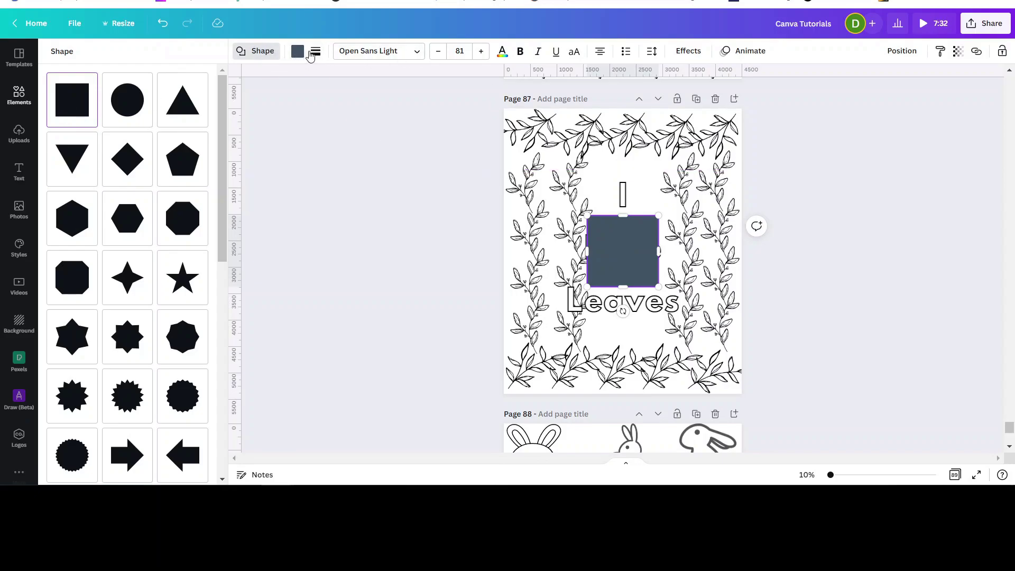
click(316, 52)
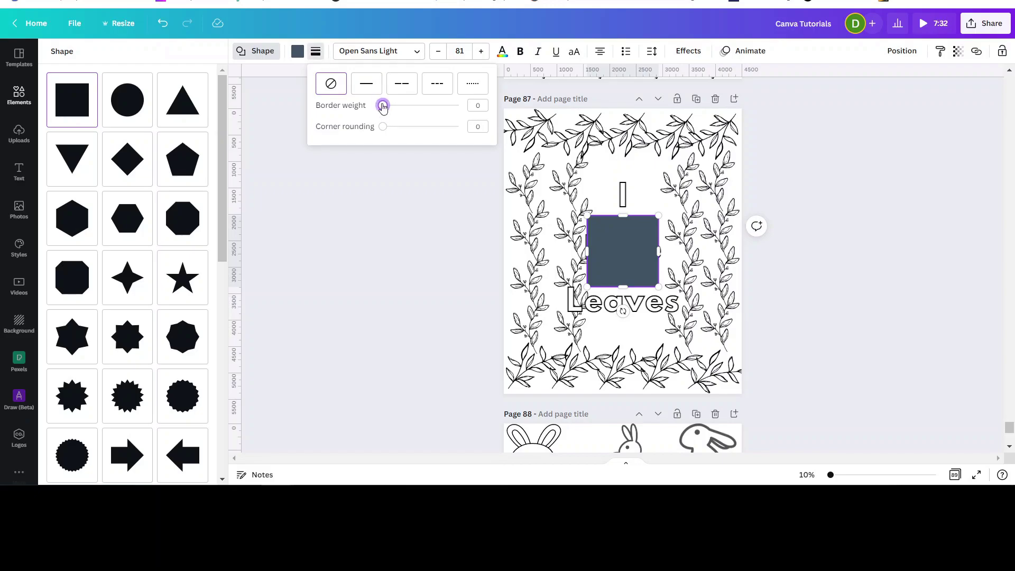
Step: Give the square border weight 8 and corner rounding 100, and stretch it taller upward
drag(383, 107, 390, 106)
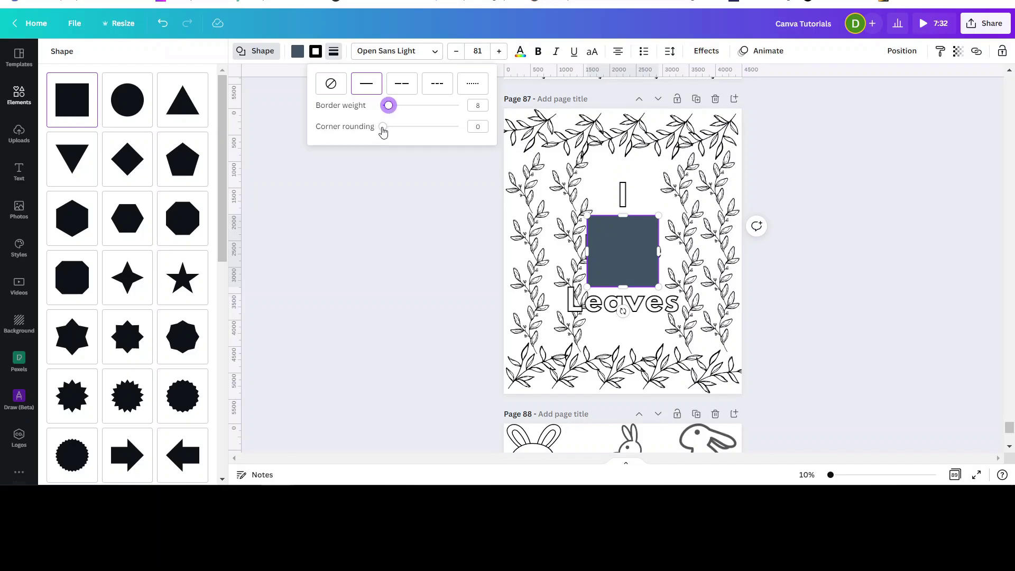
drag(382, 131, 475, 134)
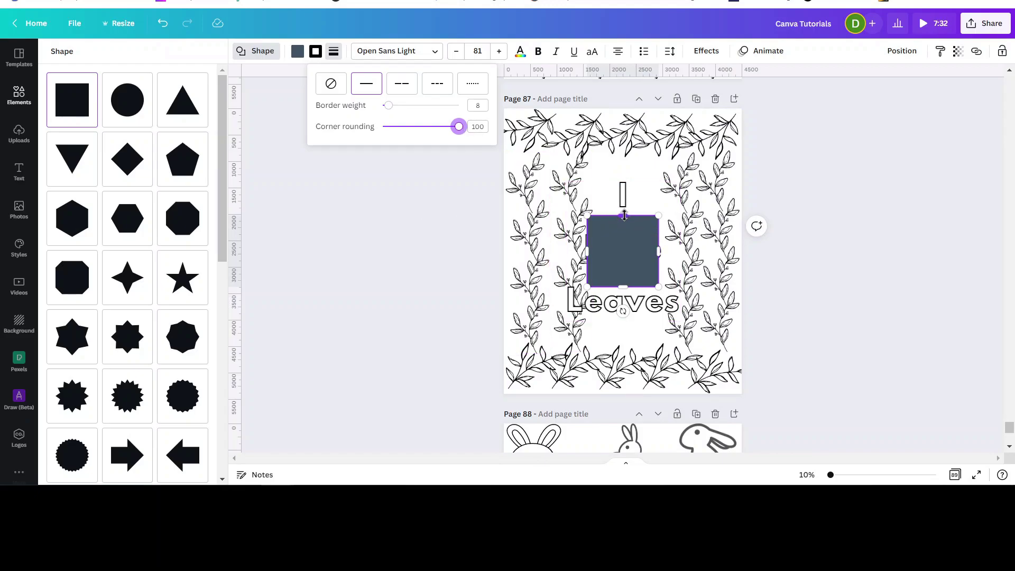
drag(623, 215, 623, 170)
Step: Widen the rectangle down, left and right to 2,159 × 2,870 and fill it white
drag(623, 286, 624, 320)
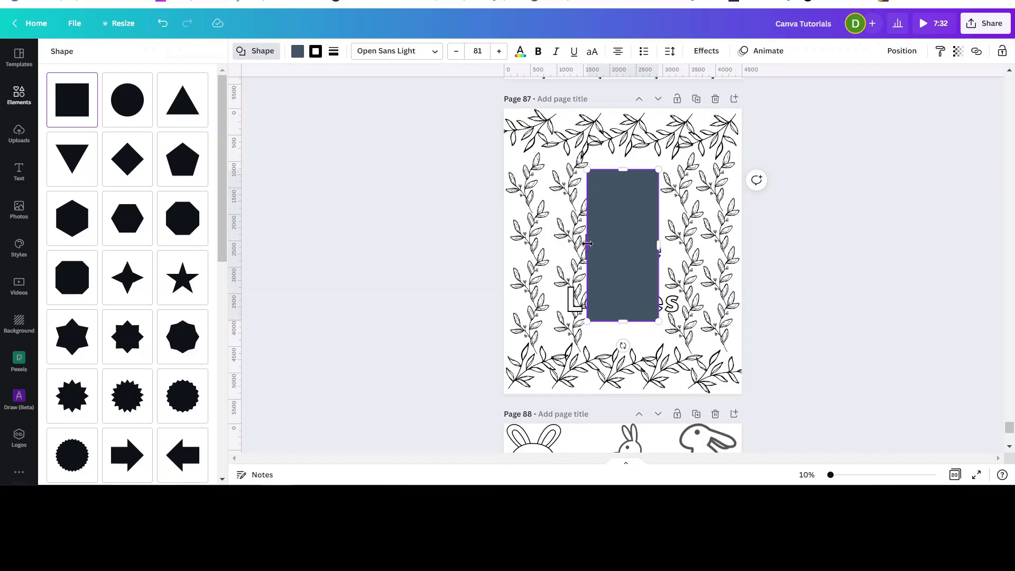
drag(583, 244, 565, 244)
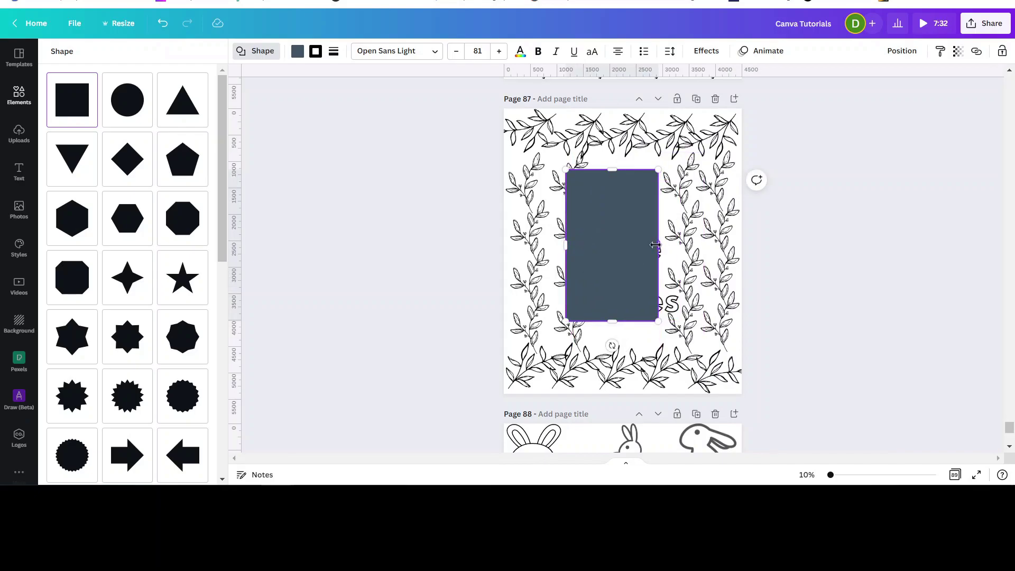
drag(656, 245, 676, 245)
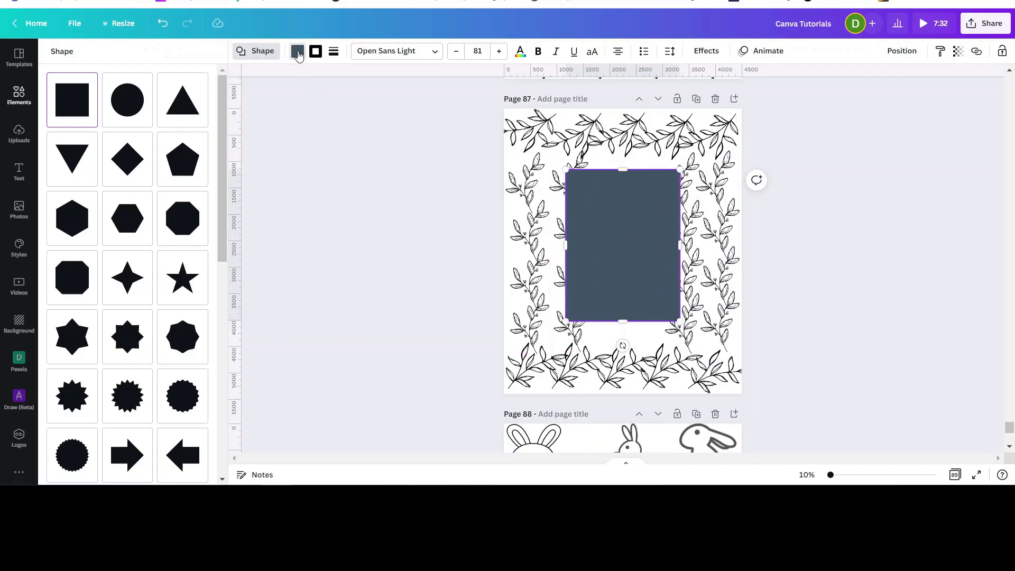
click(297, 52)
scroll(177, 208, down, 5)
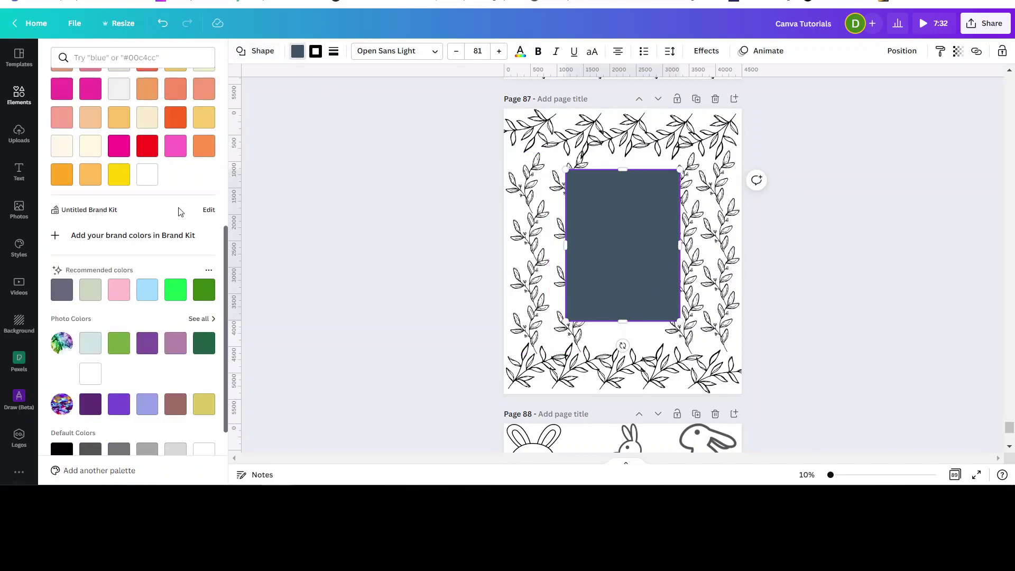
click(147, 174)
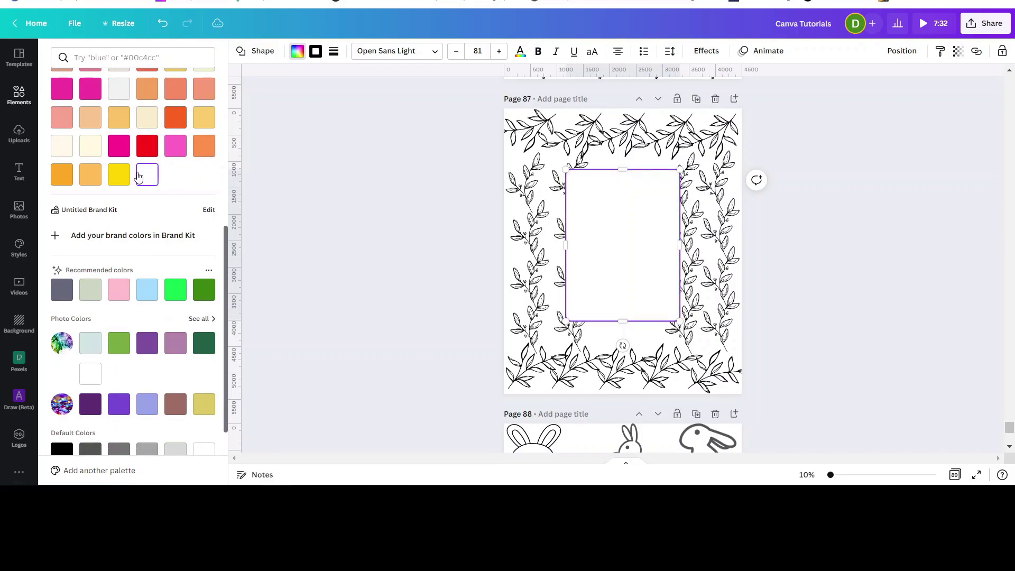
click(900, 52)
Step: Send the white rectangle behind the title and widen the title text box on both sides
click(848, 85)
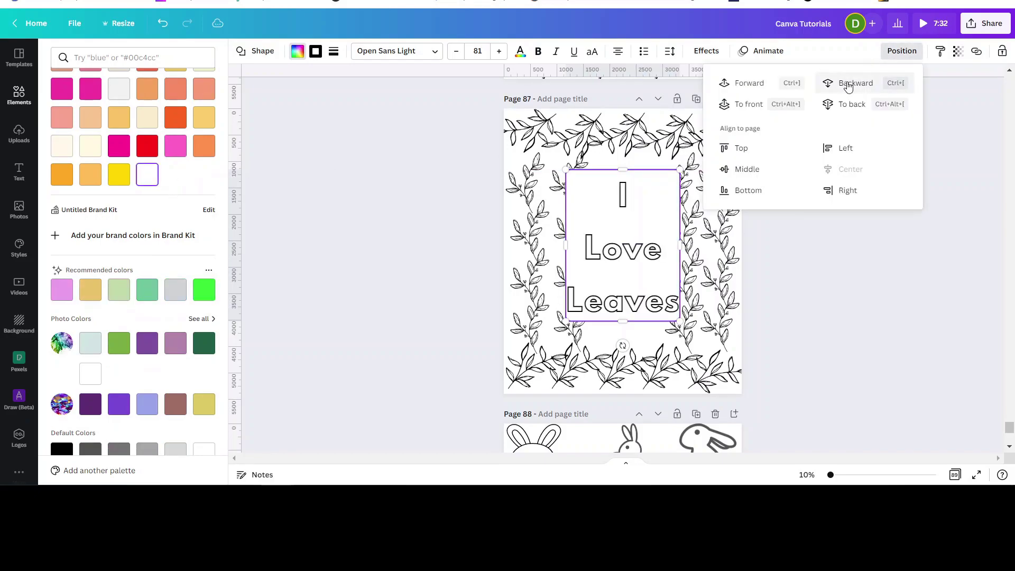
click(844, 280)
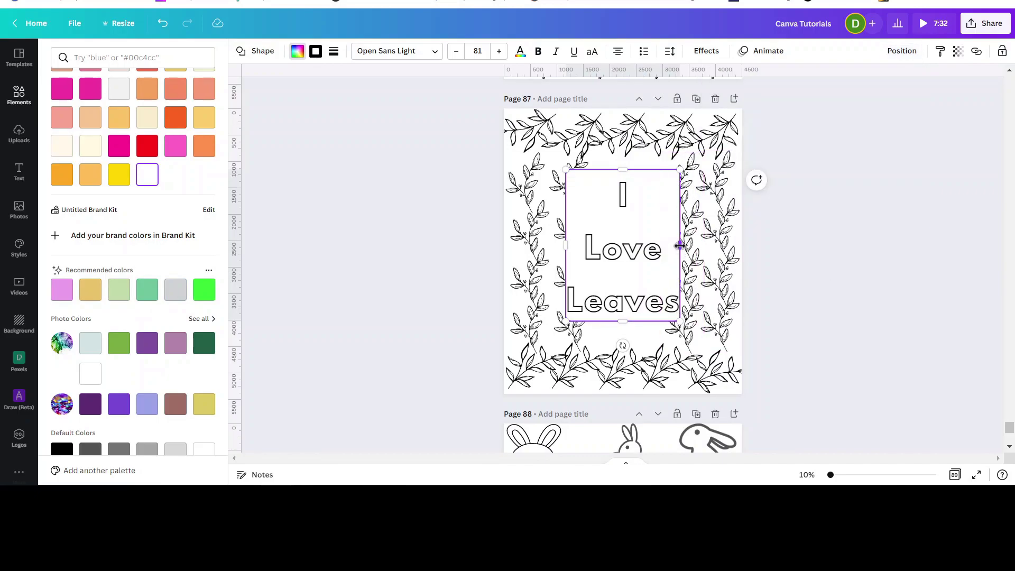
drag(680, 245, 687, 245)
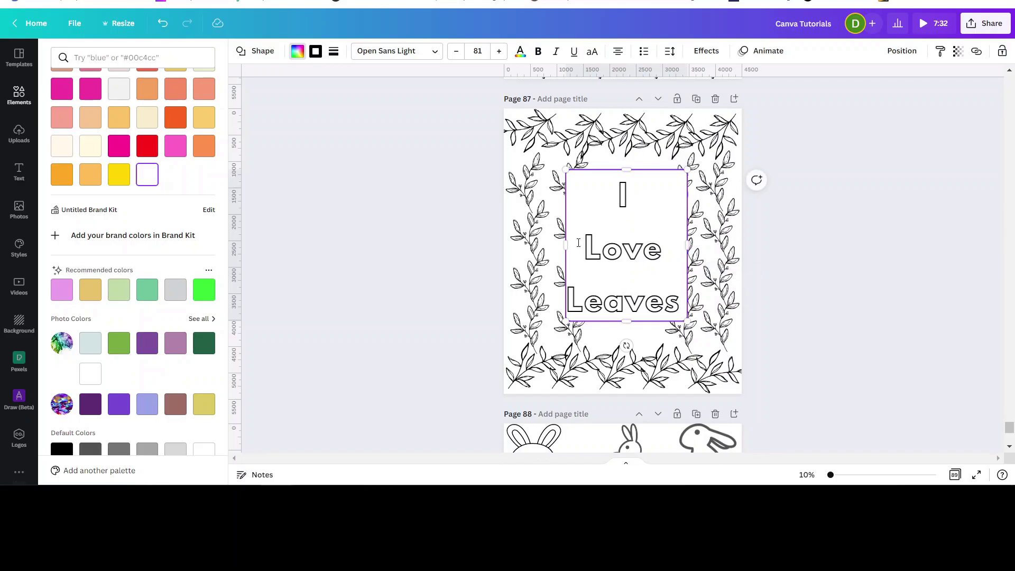
drag(566, 245, 562, 243)
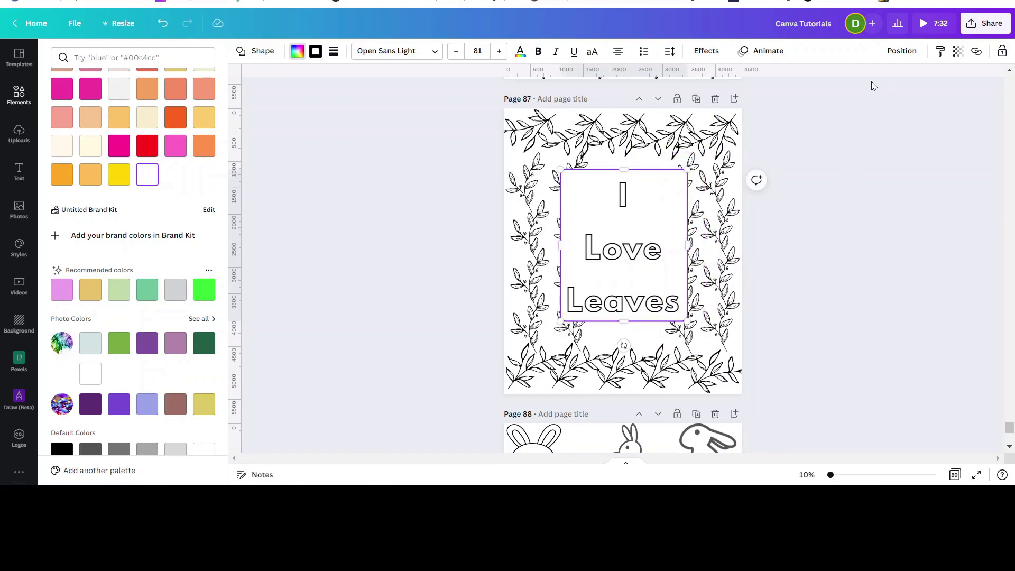
Step: Align the 'I Love Leaves' box to the page's centre and middle, then deselect it
click(900, 51)
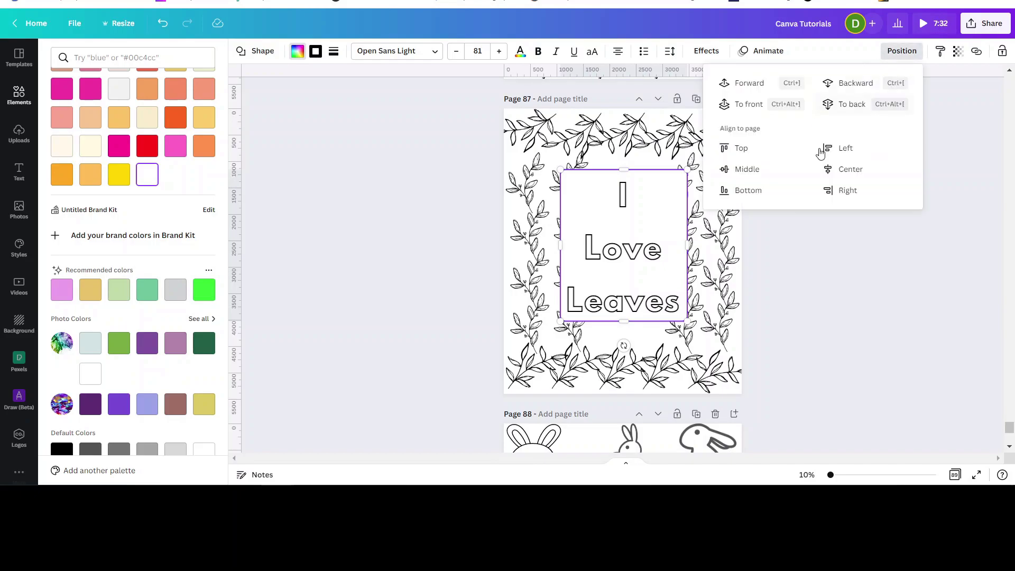
click(860, 173)
click(740, 170)
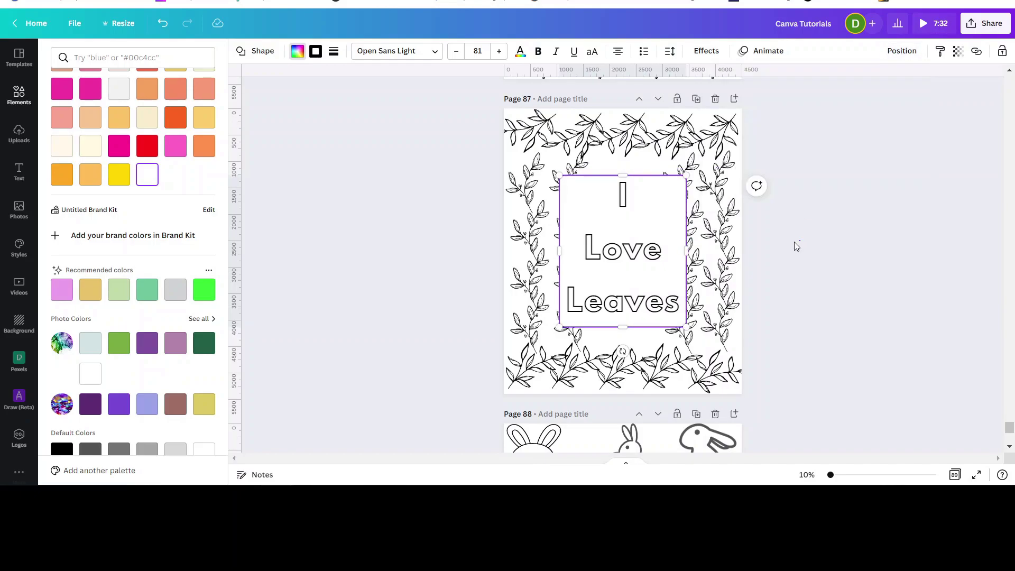
key(Tab)
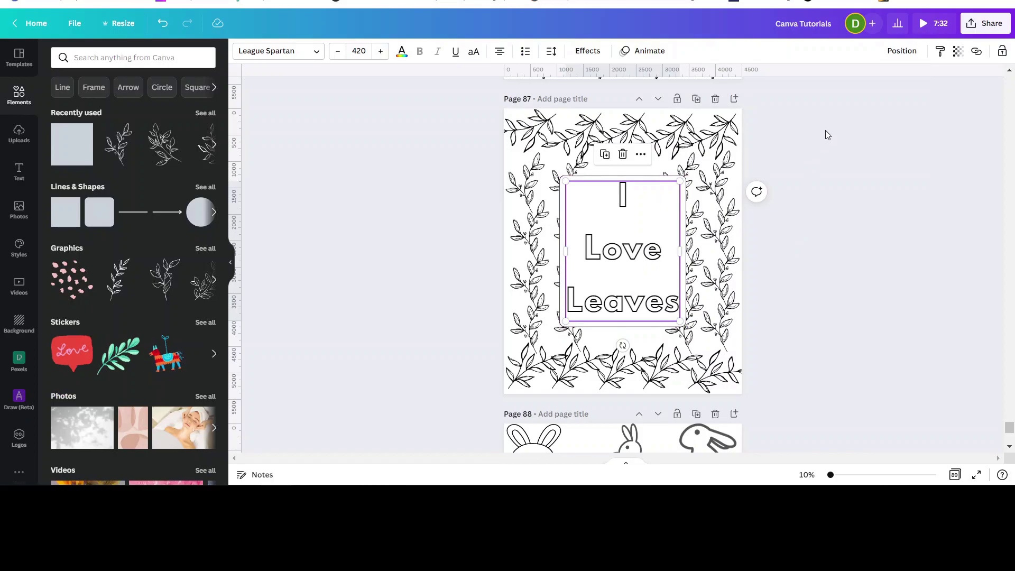
click(902, 51)
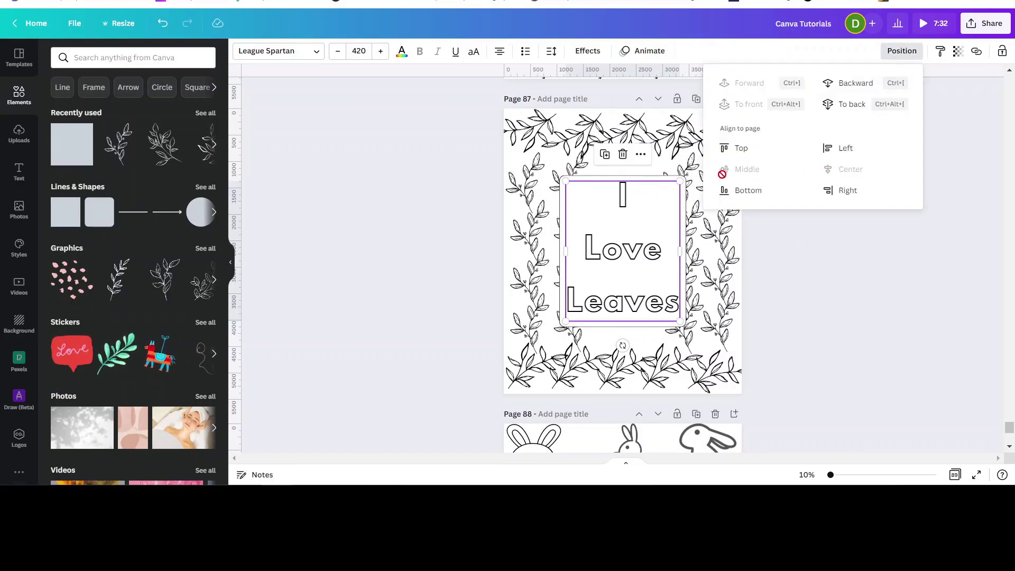
click(834, 242)
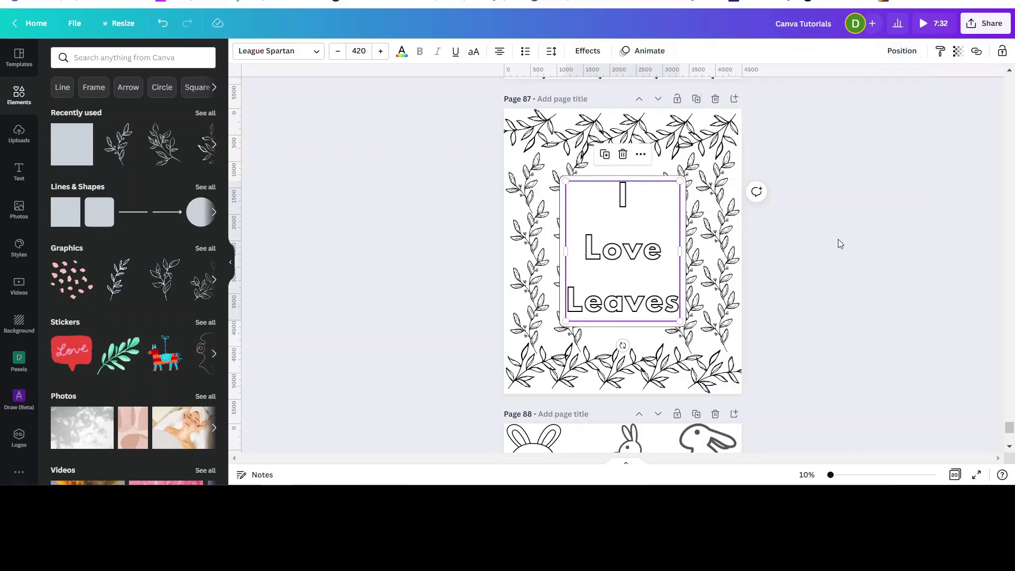
click(814, 250)
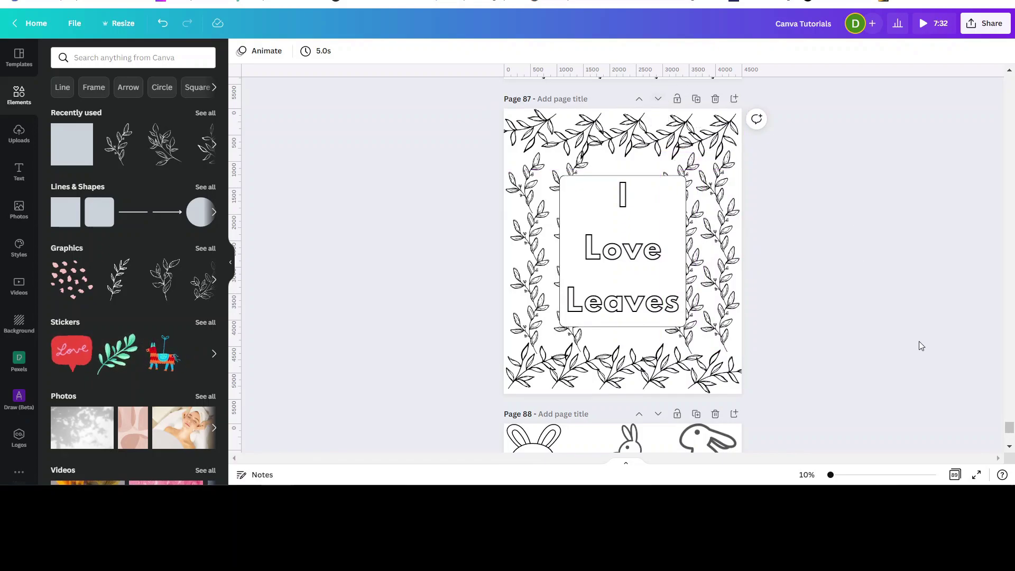
Step: Zoom in and nudge two leaf sprigs in the top garland slightly higher
drag(831, 474, 832, 475)
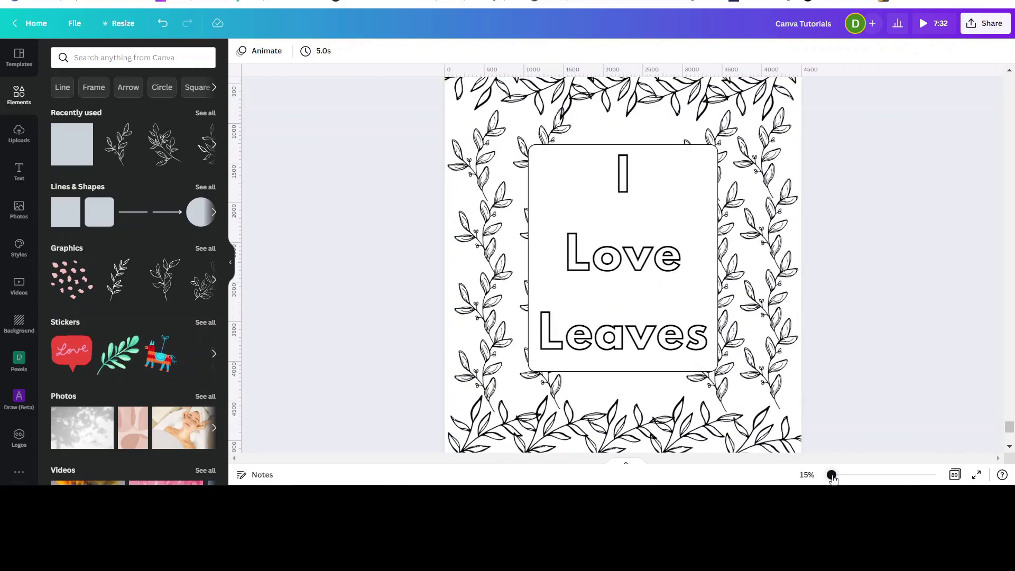
scroll(851, 363, up, 4)
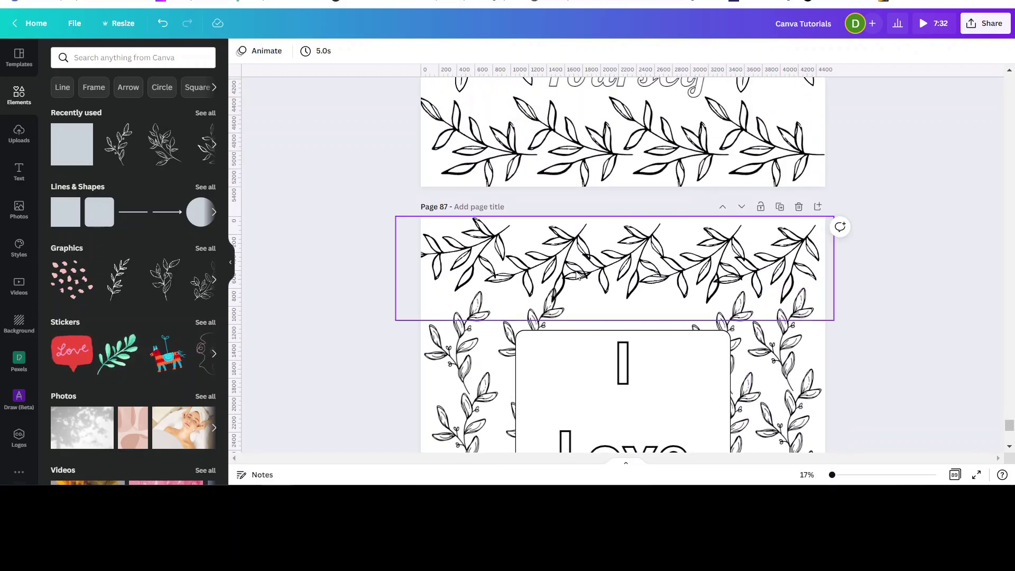
double_click(563, 239)
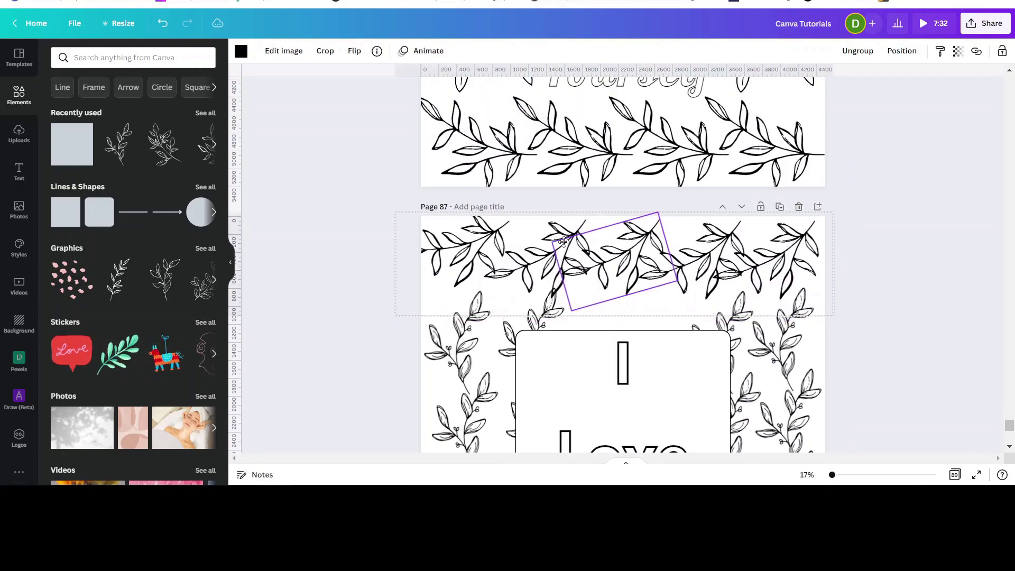
drag(563, 239, 564, 239)
click(921, 255)
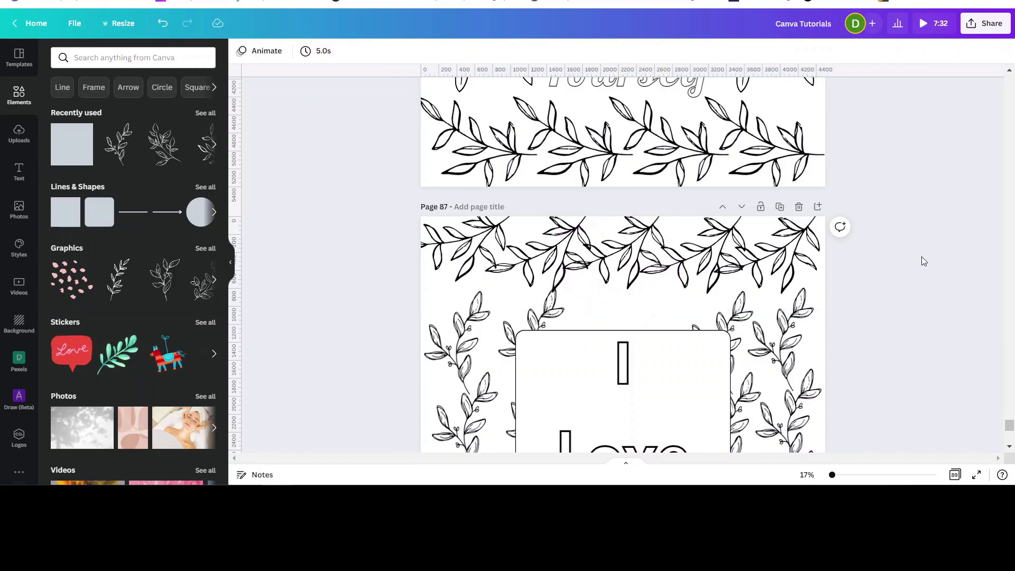
double_click(442, 348)
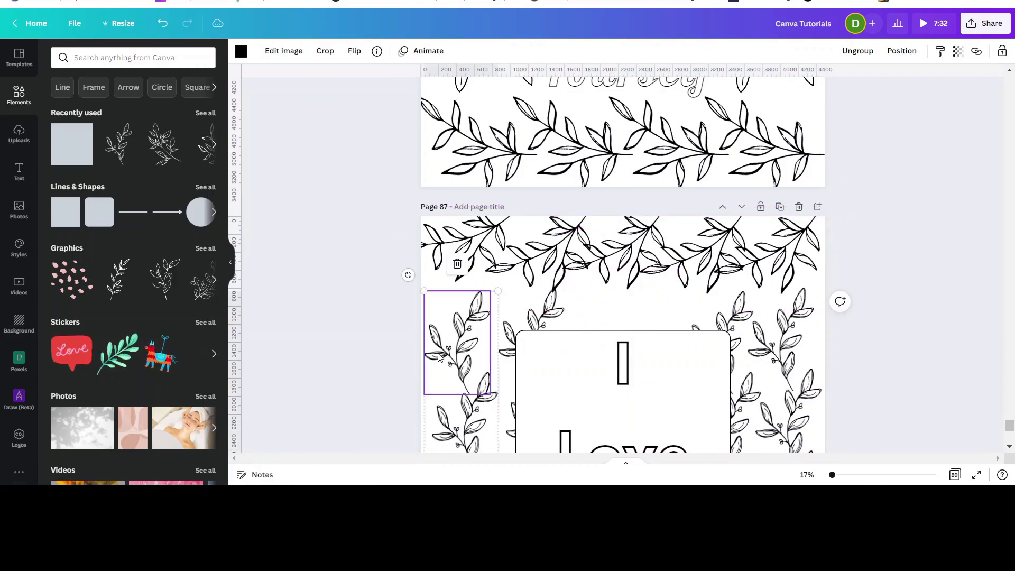
drag(443, 348, 443, 341)
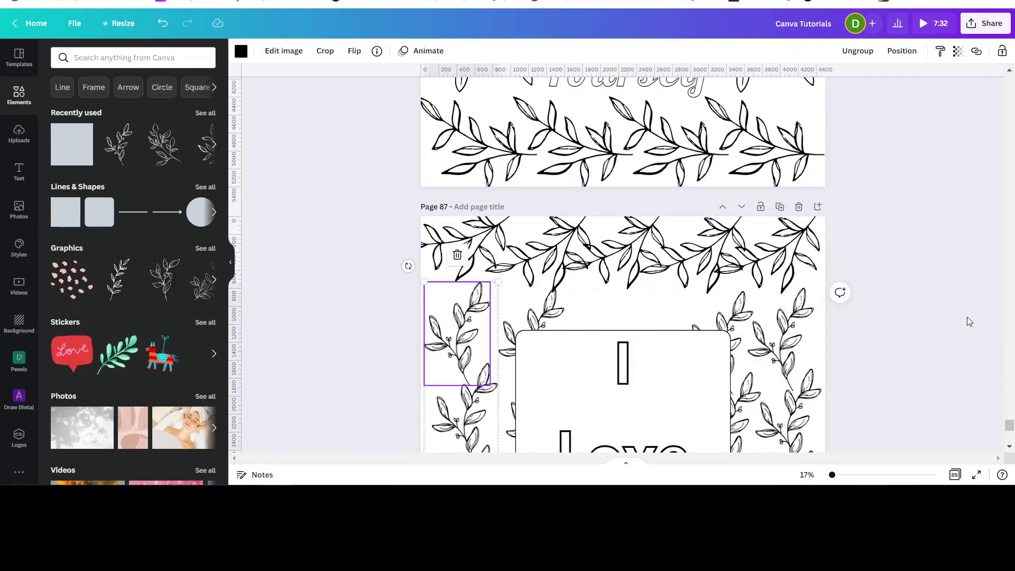
click(901, 351)
Step: Enlarge the top garland to 5,274 × 1,250 and resize the left leaf column to 839 × 3,877
scroll(906, 350, down, 3)
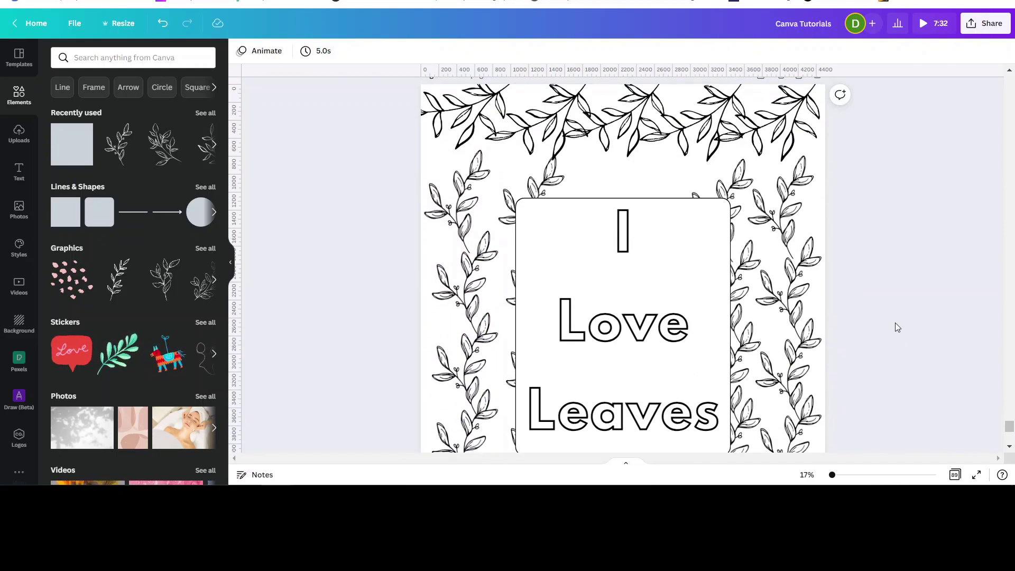
double_click(646, 116)
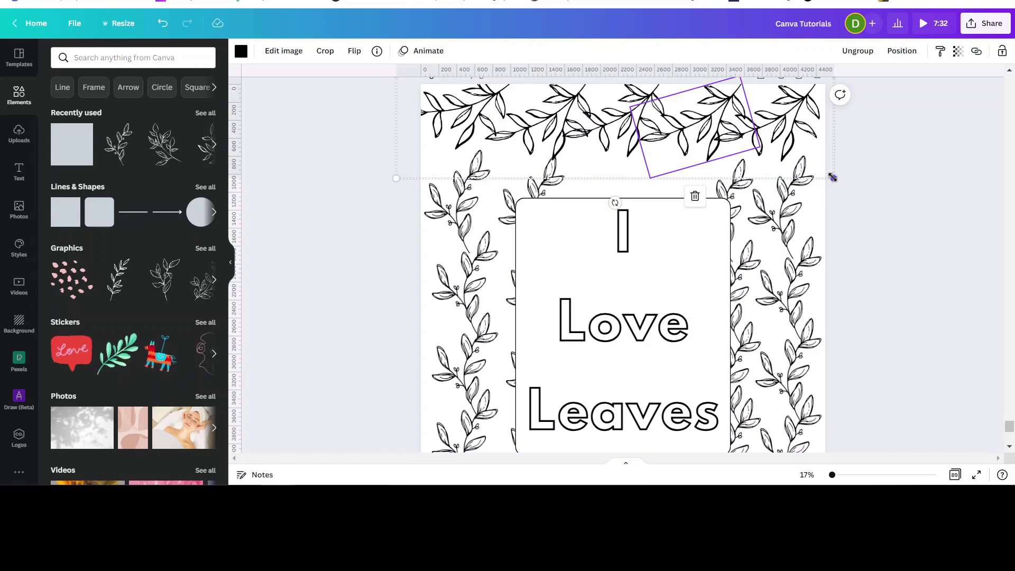
drag(832, 178, 860, 218)
click(862, 236)
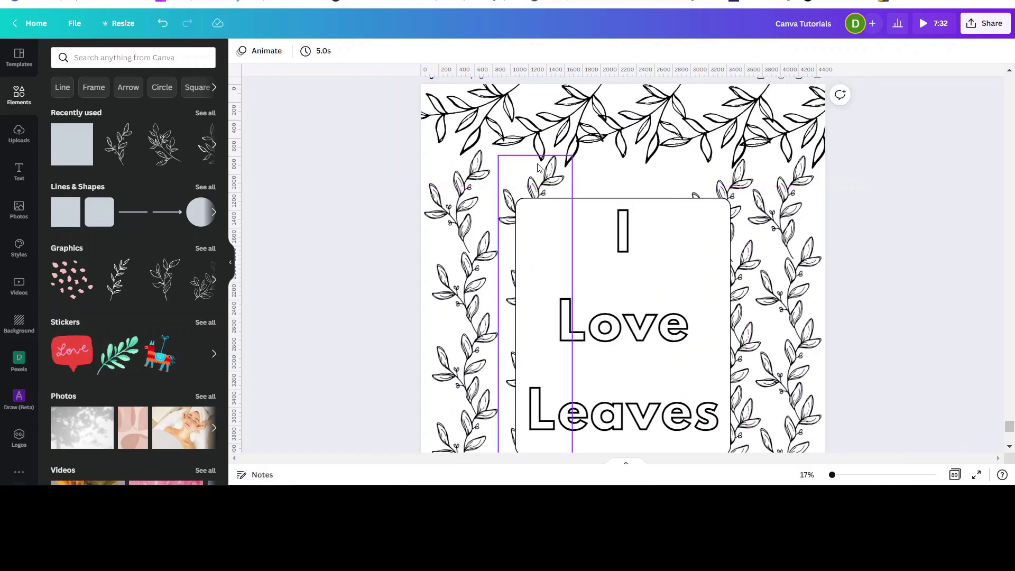
click(508, 182)
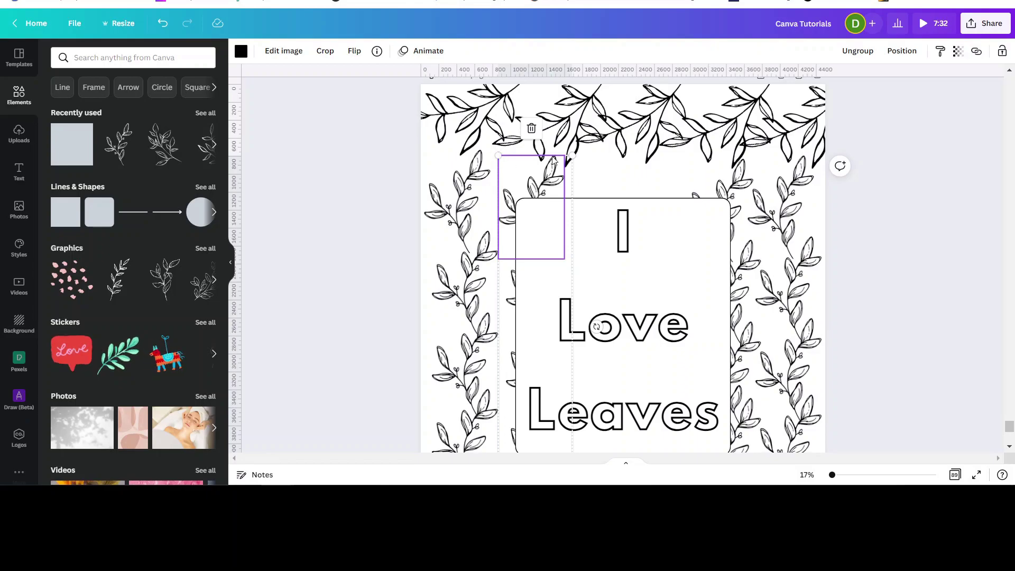
mouse_move(573, 155)
mouse_down()
mouse_move(595, 159)
mouse_move(573, 155)
mouse_up()
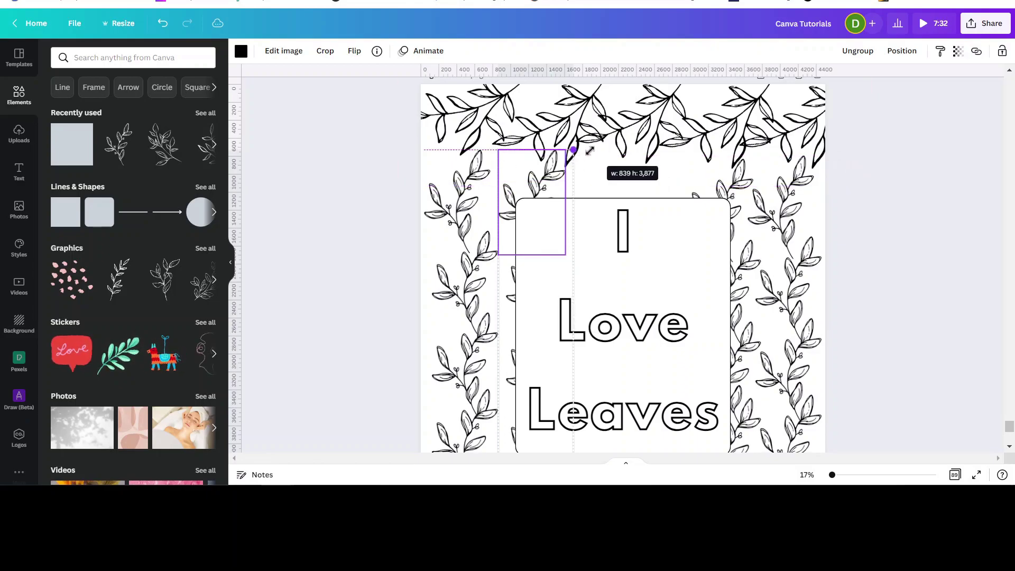
click(901, 291)
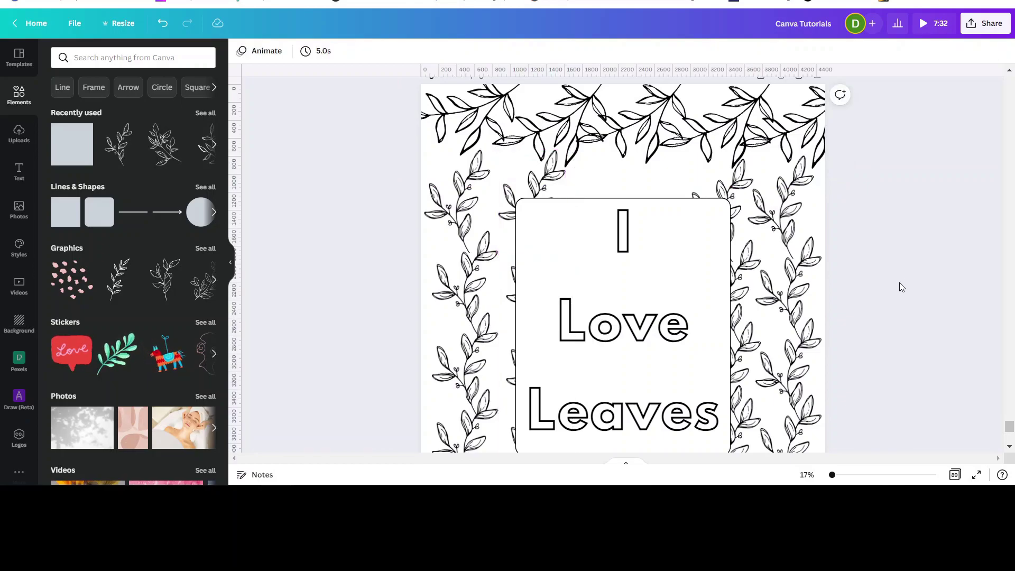
Step: Enlarge the bottom leaf garland to 5,023 × 1,191 so it spans the page width
scroll(877, 285, down, 4)
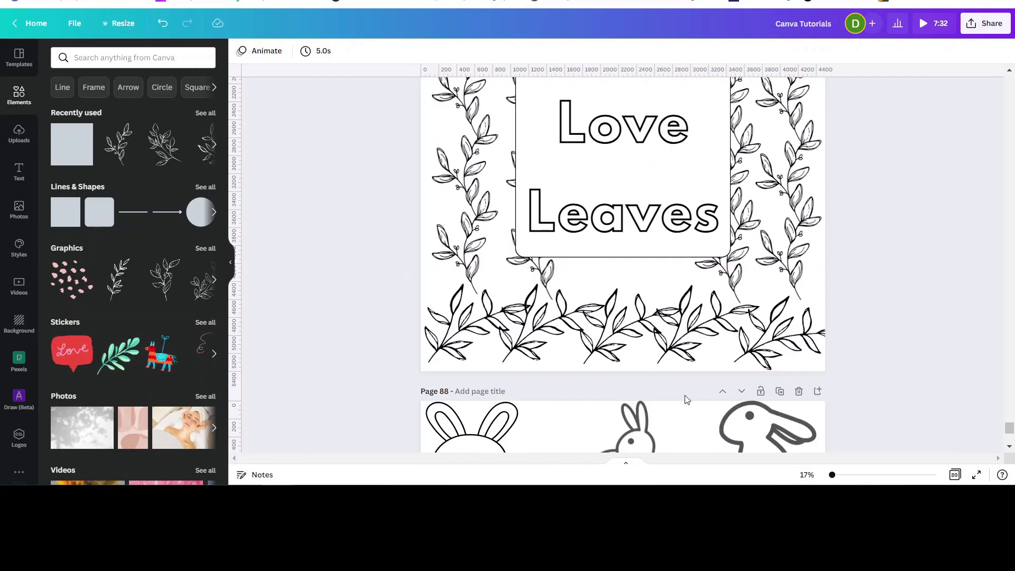
click(652, 334)
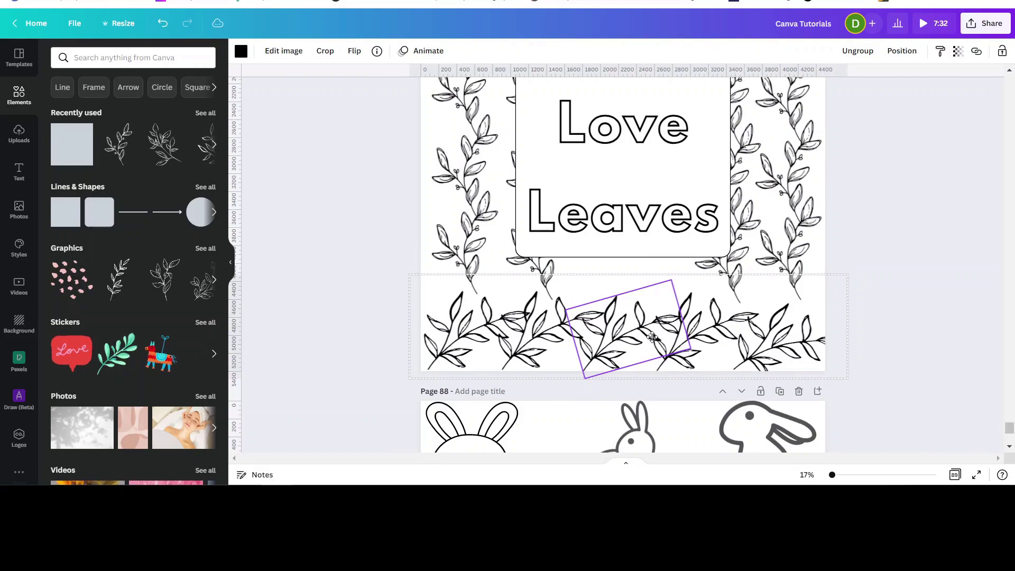
click(851, 275)
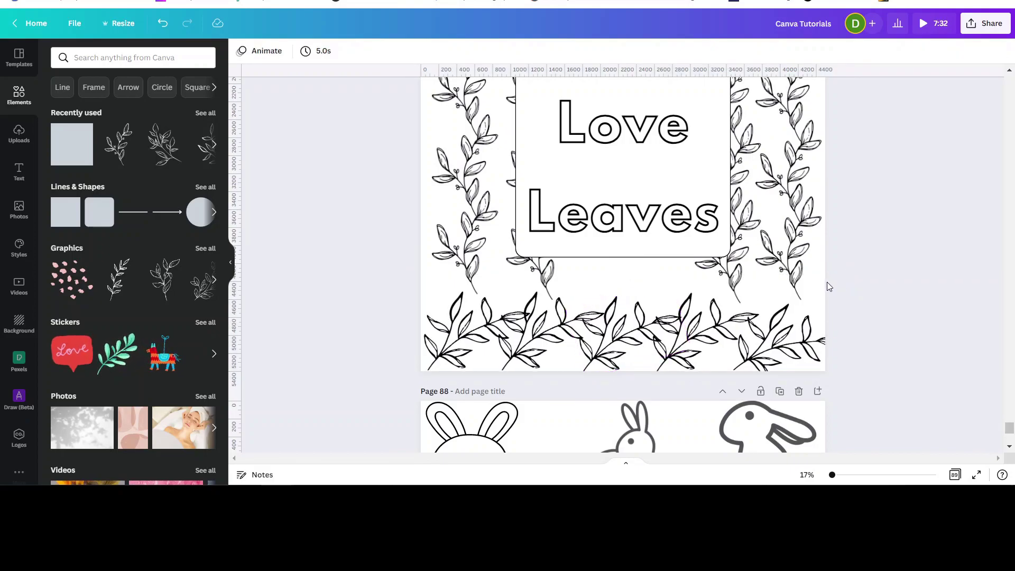
click(810, 317)
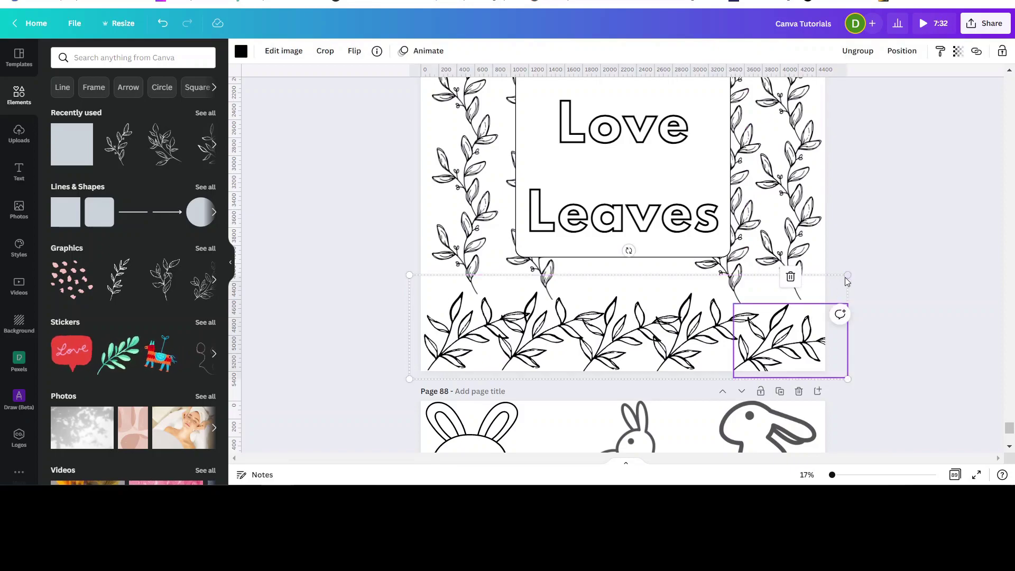
drag(847, 276, 860, 271)
click(902, 222)
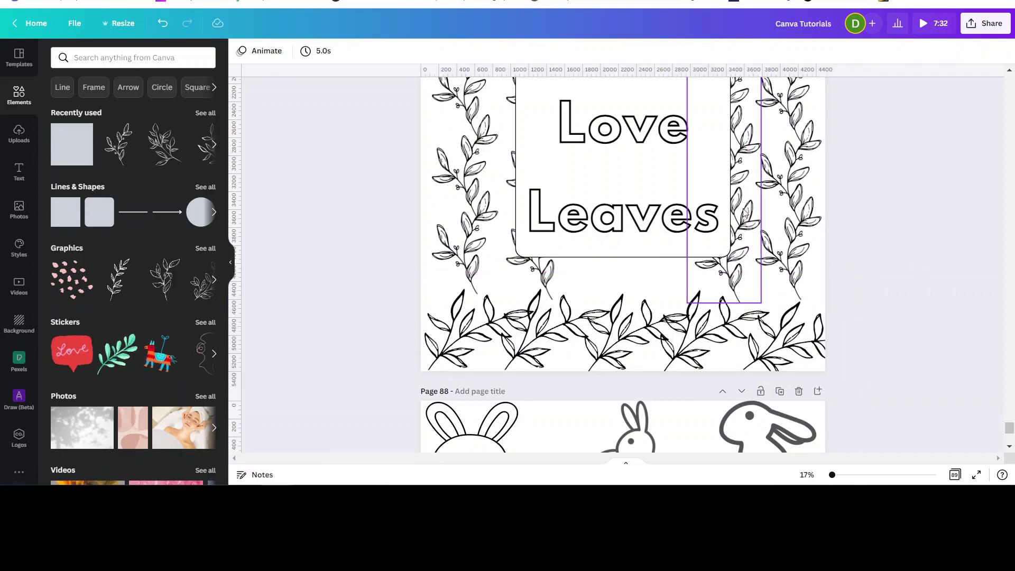
click(829, 476)
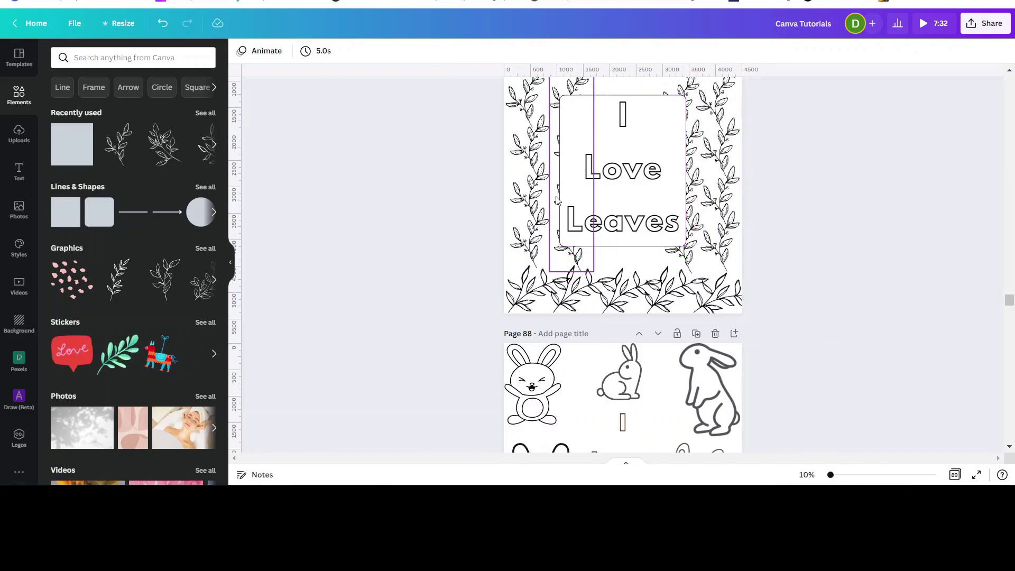
Step: Resize a small sprig inside the left leaf group and nudge it down the column
scroll(873, 230, up, 2)
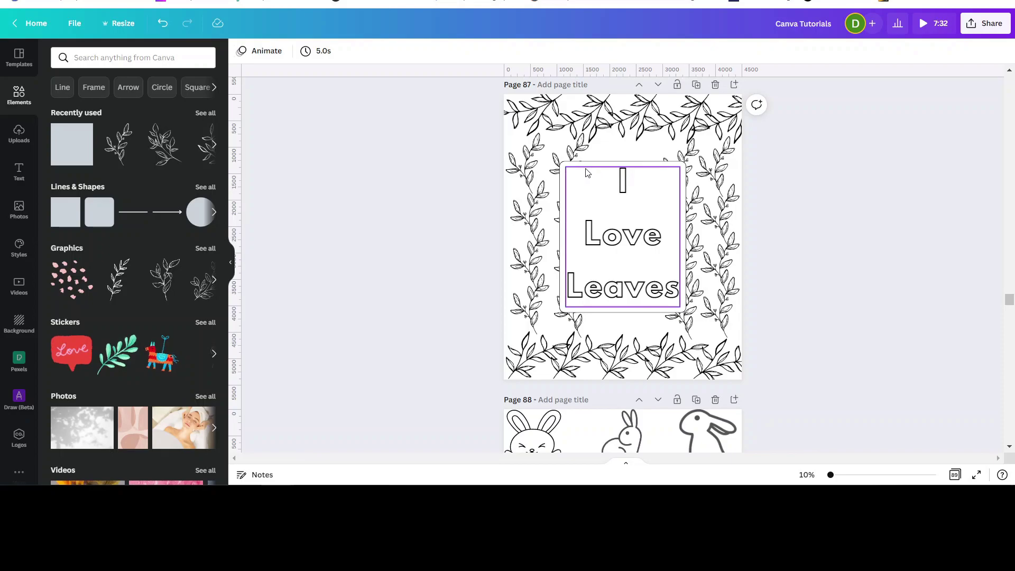
click(574, 151)
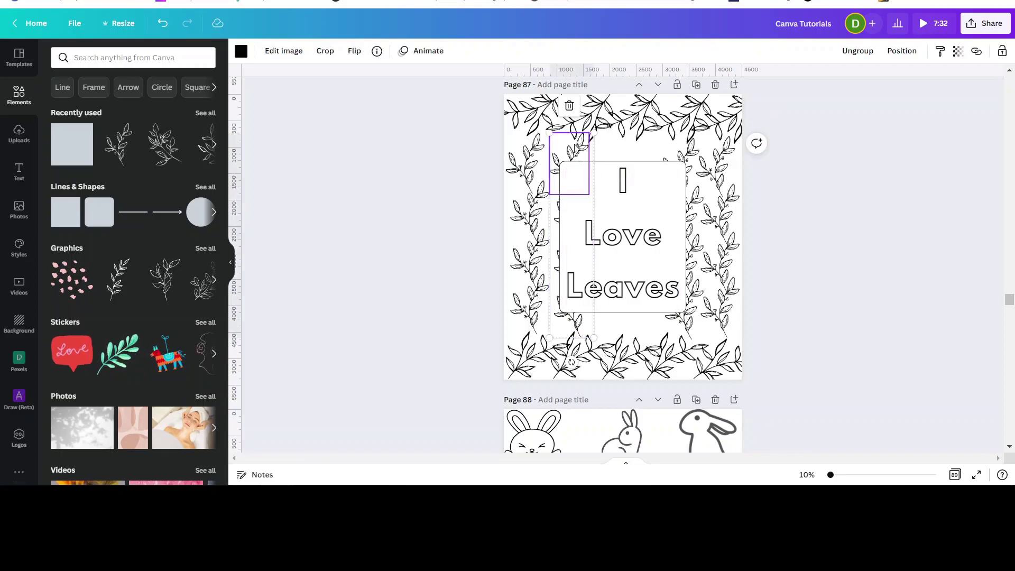
click(803, 215)
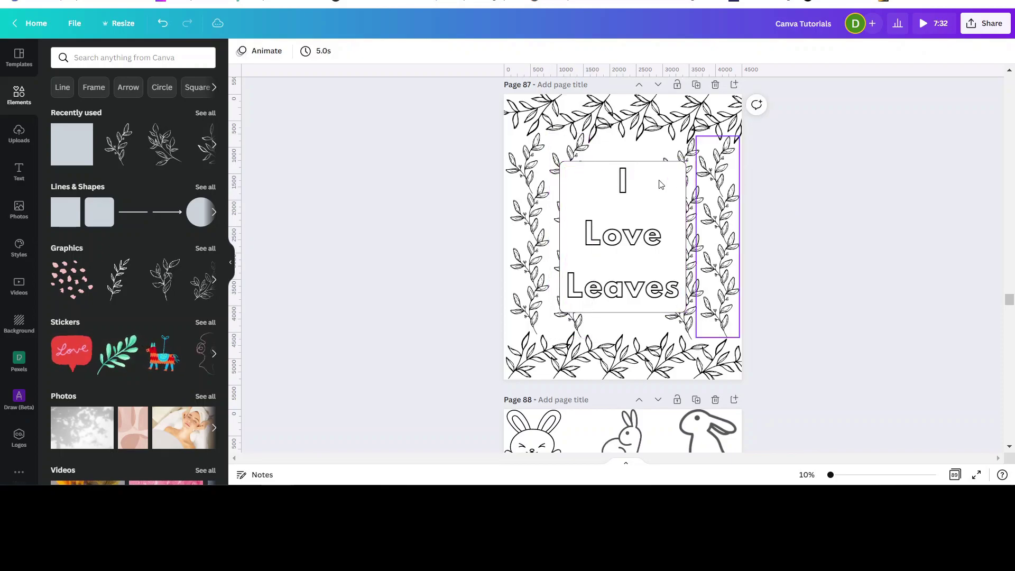
click(552, 182)
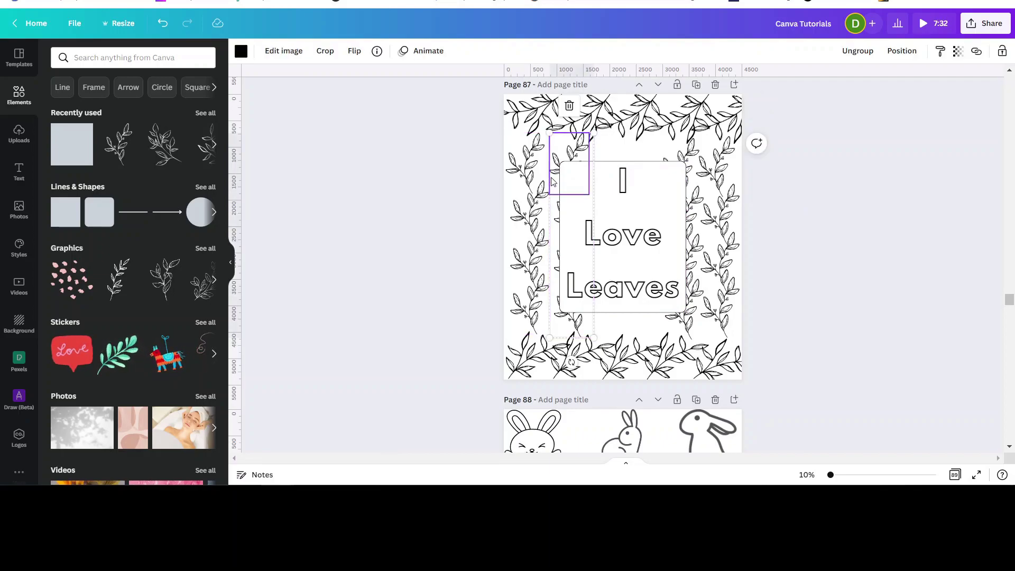
click(552, 182)
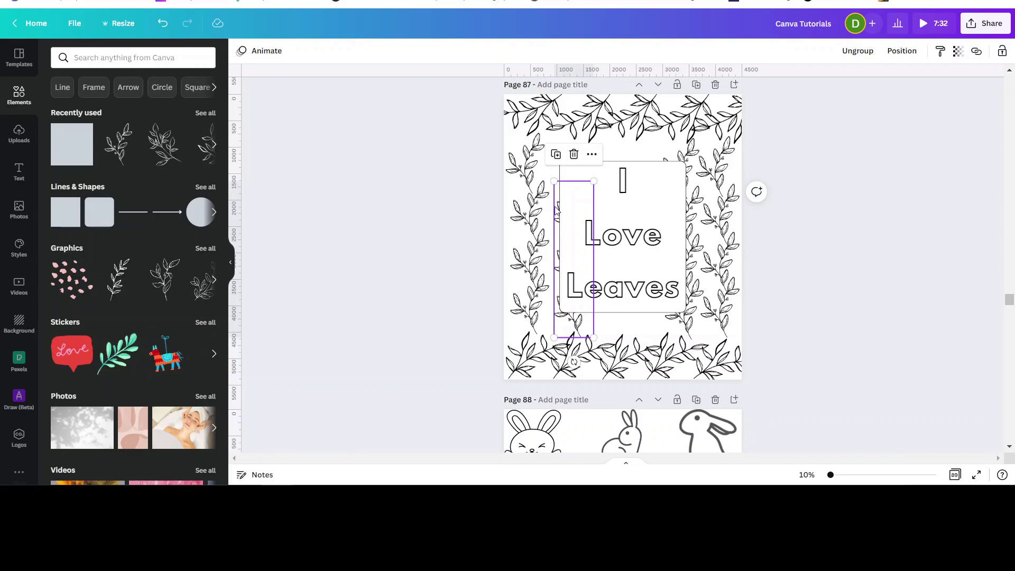
click(556, 210)
click(556, 248)
click(554, 265)
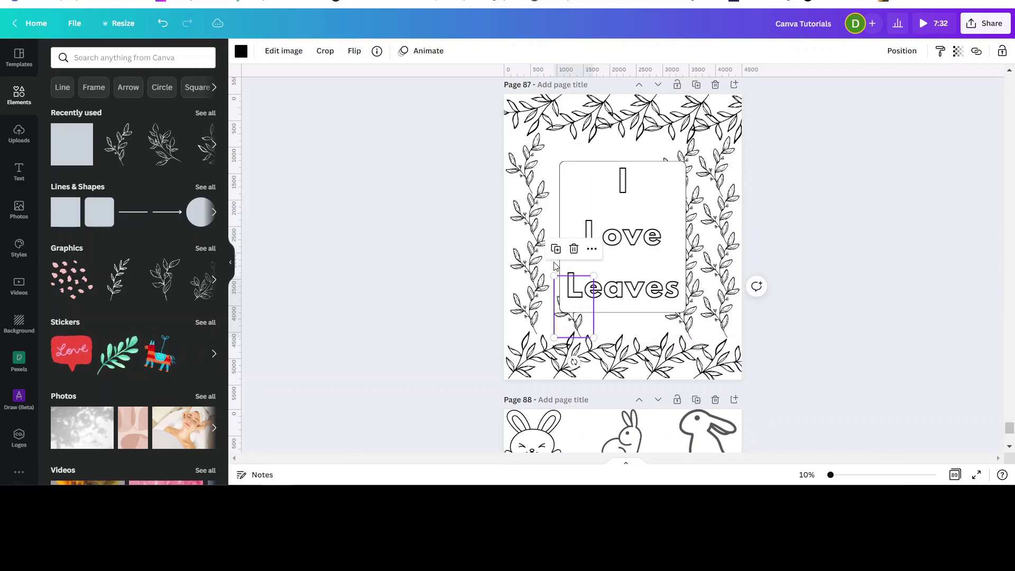
key(Escape)
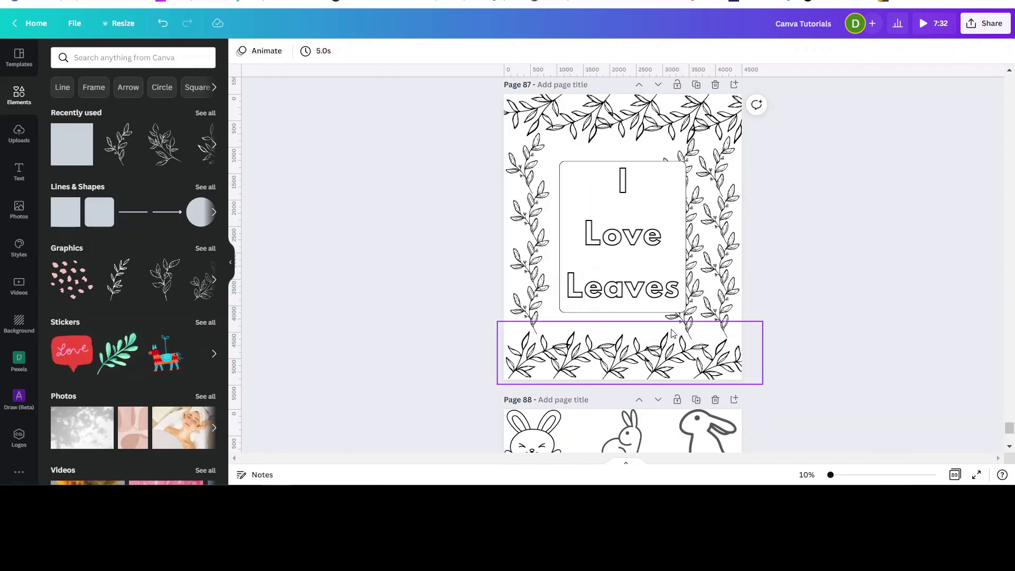
click(529, 273)
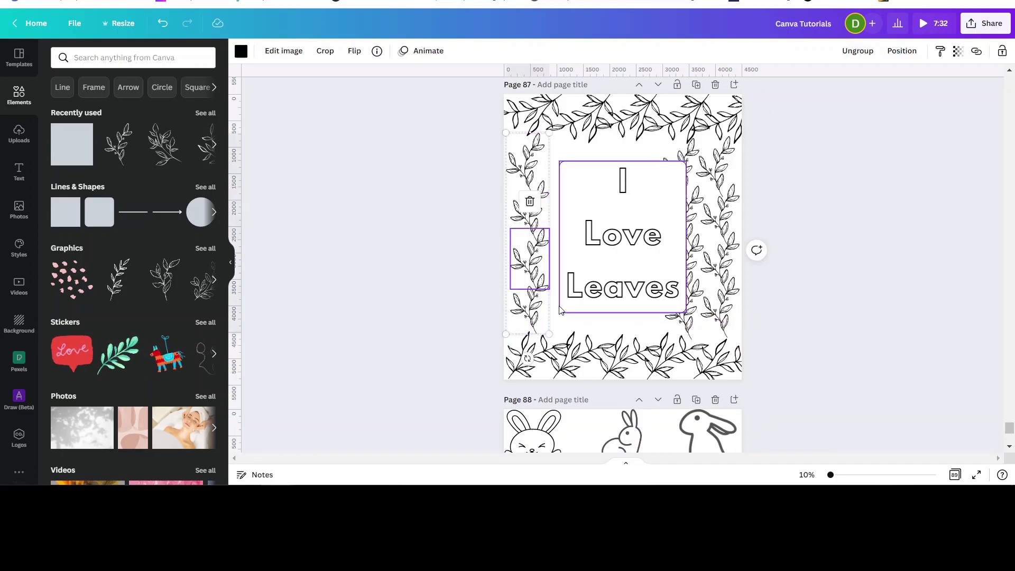
mouse_move(551, 333)
mouse_down()
mouse_move(602, 346)
mouse_move(553, 358)
mouse_move(559, 351)
mouse_up()
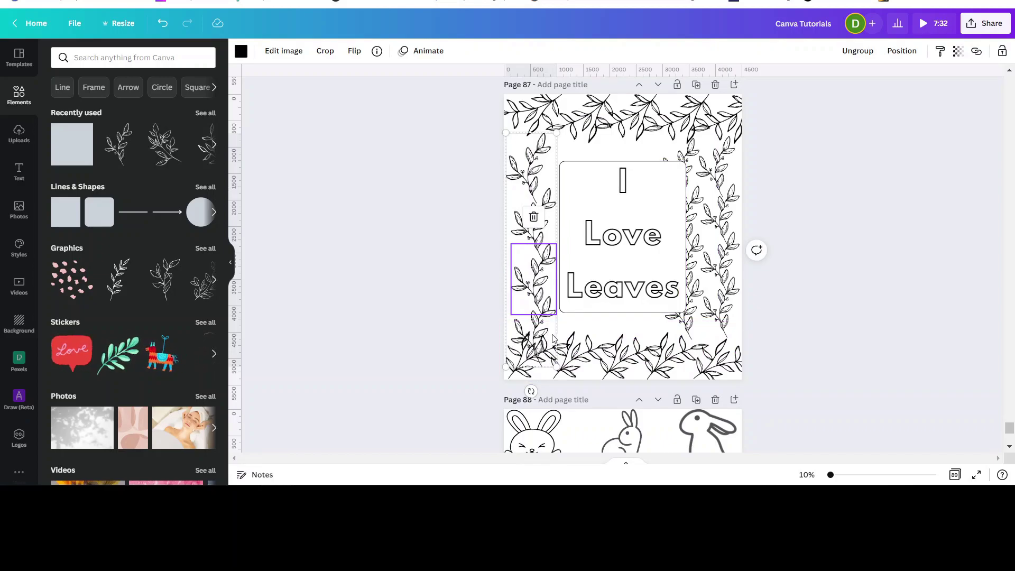
key(shift+Down)
key(shift+Down)
key(shift+Down)
key(shift+Down)
key(shift+Down)
key(shift+Down)
key(shift+Down)
key(shift+Down)
key(shift+Down)
key(shift+Down)
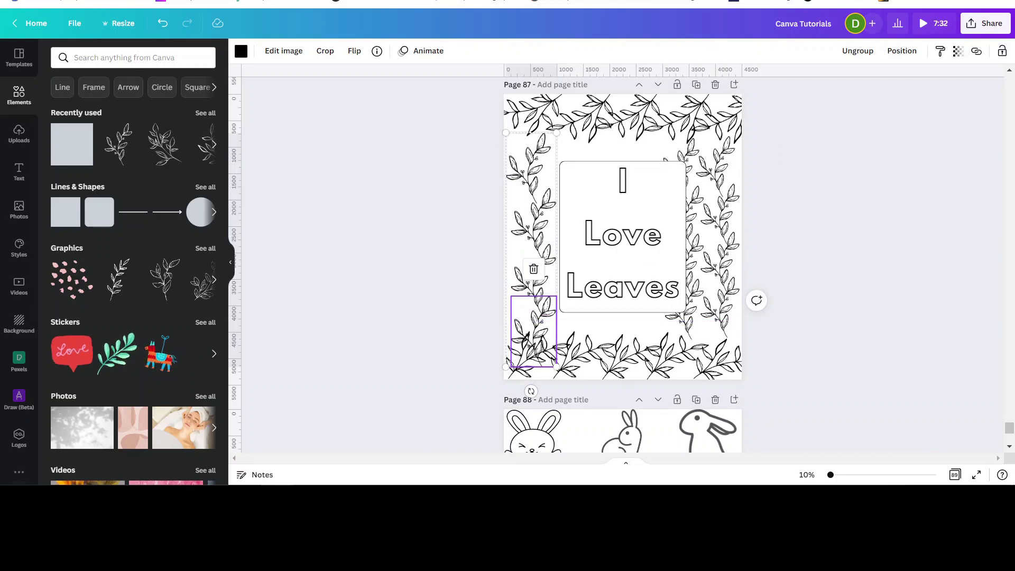
Step: Ungroup the left leaf column, delete its stray bottom sprig, and select the left-side leaves
click(857, 51)
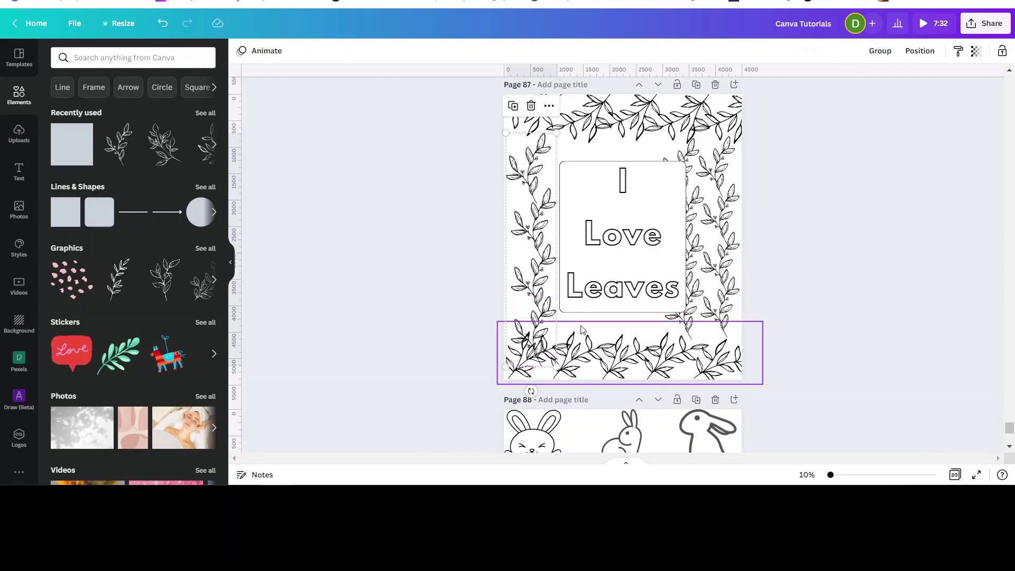
click(775, 275)
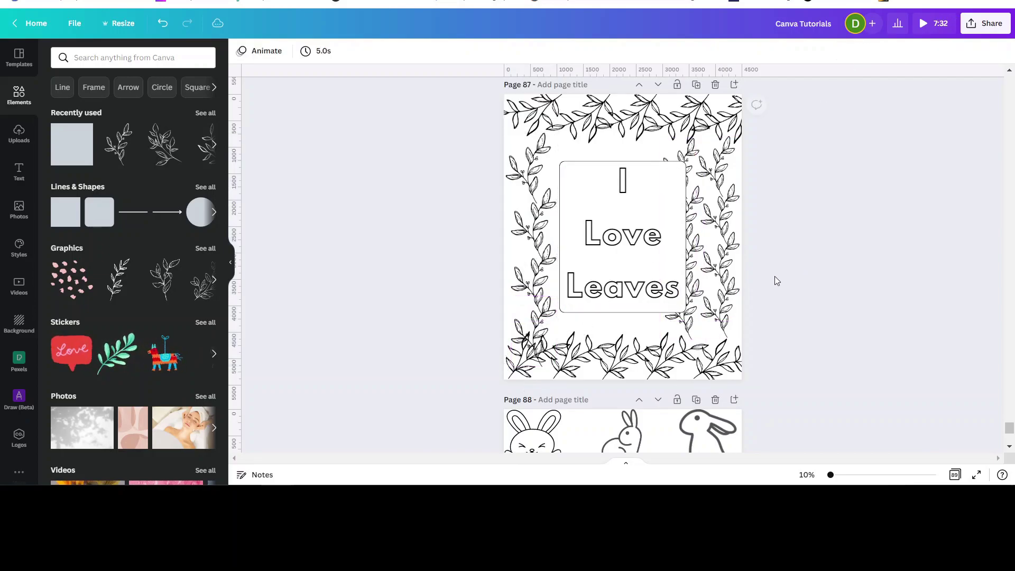
click(535, 330)
key(Delete)
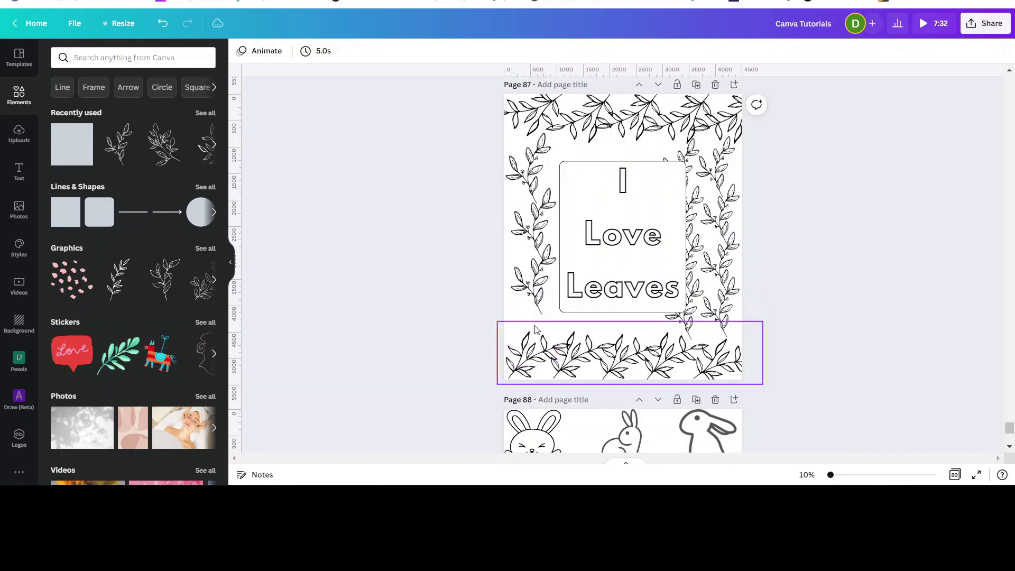
click(542, 257)
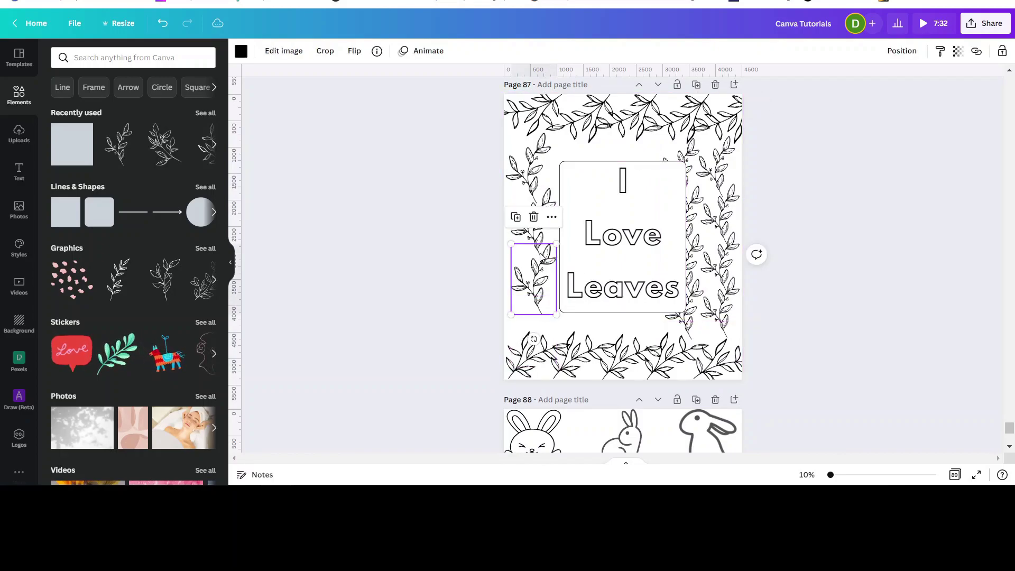
click(480, 164)
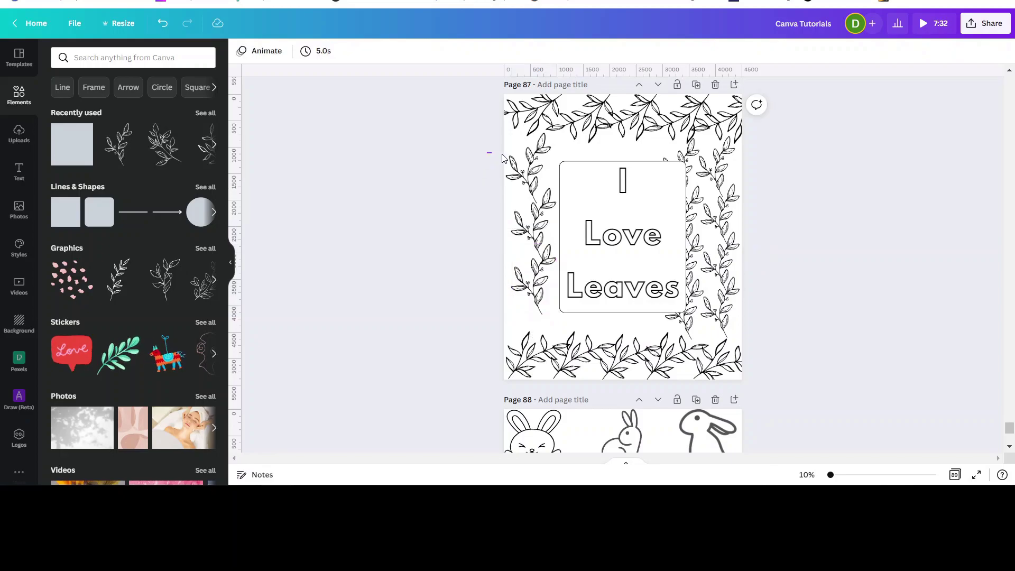
drag(503, 159, 518, 296)
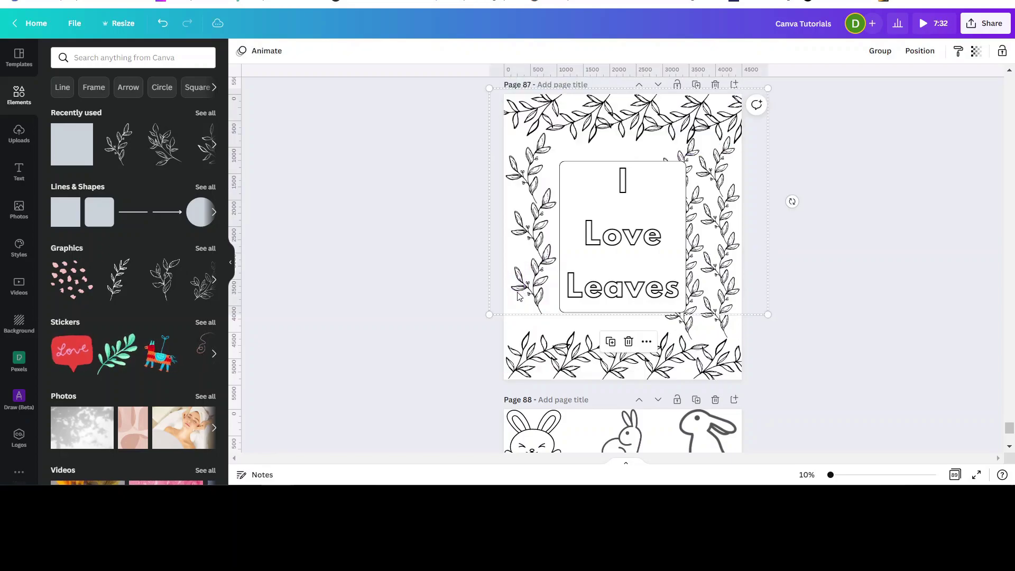
Step: Group the upper and lower left sprigs and stretch the group down to the bottom leaf border
click(411, 230)
click(531, 174)
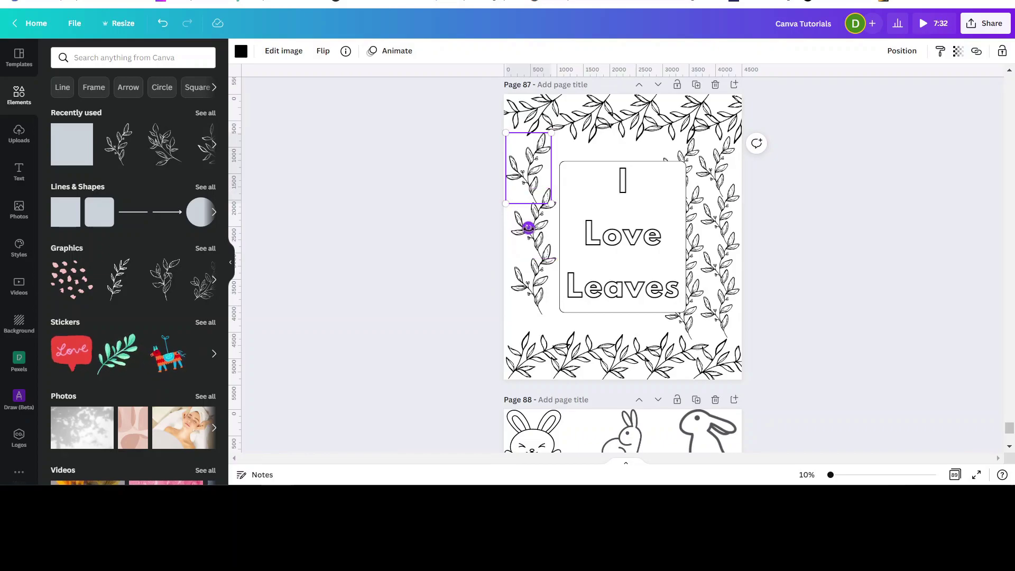
shift+click(525, 242)
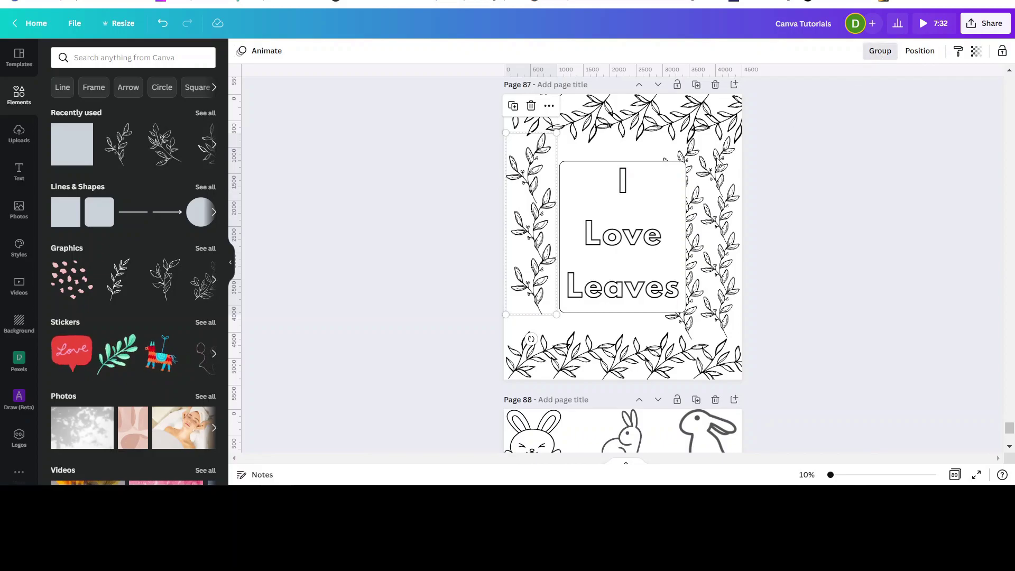
click(880, 50)
drag(560, 313, 558, 344)
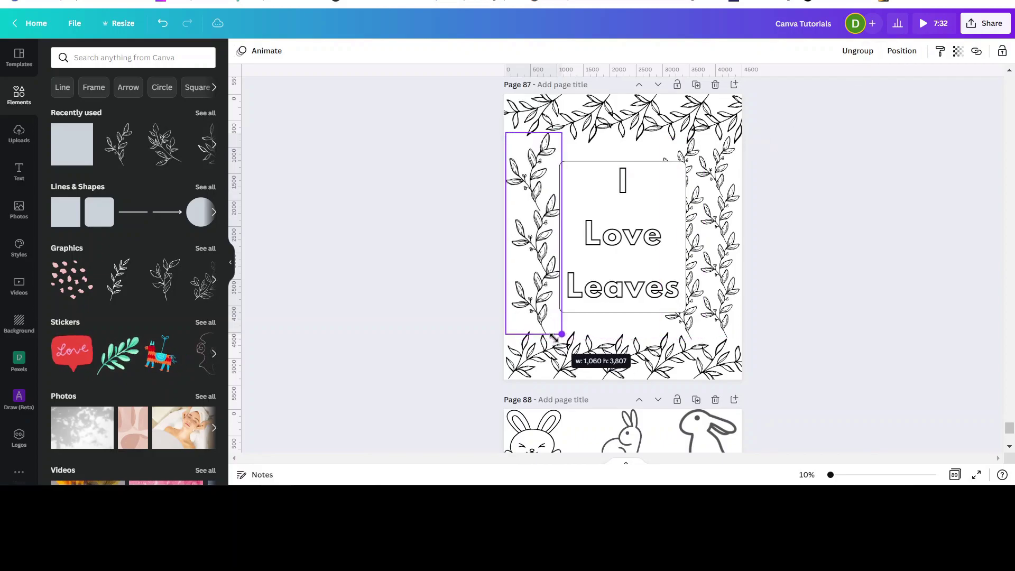
click(827, 272)
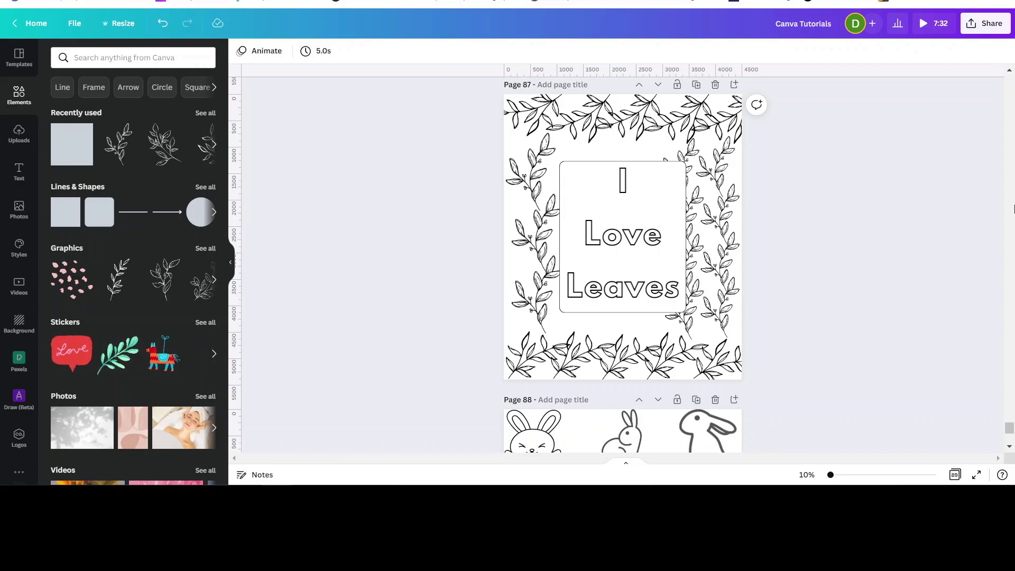
Step: Search Elements for 'bunnies' and filter the results to Graphics only
scroll(931, 315, down, 5)
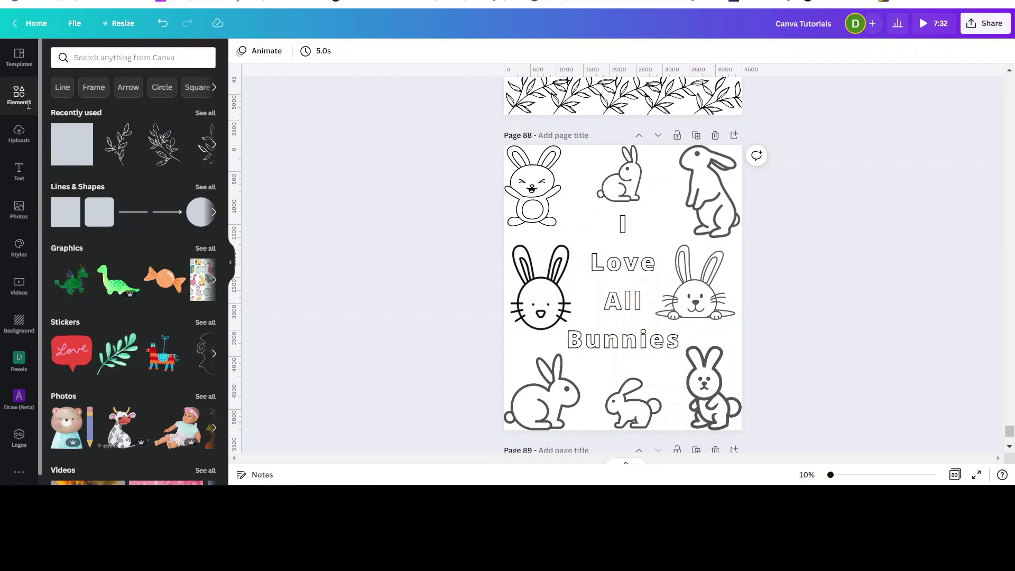
click(106, 62)
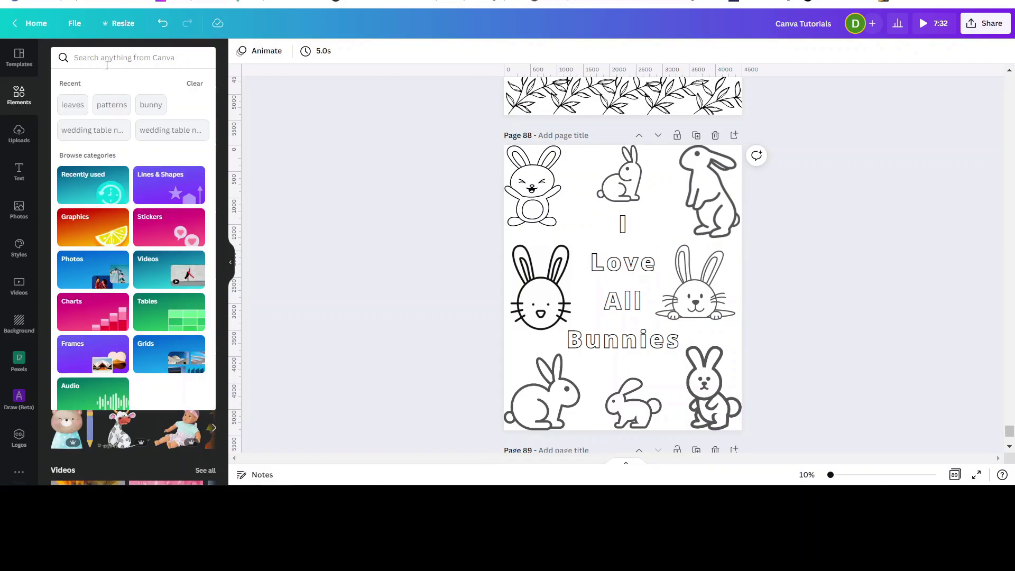
text(bunnies)
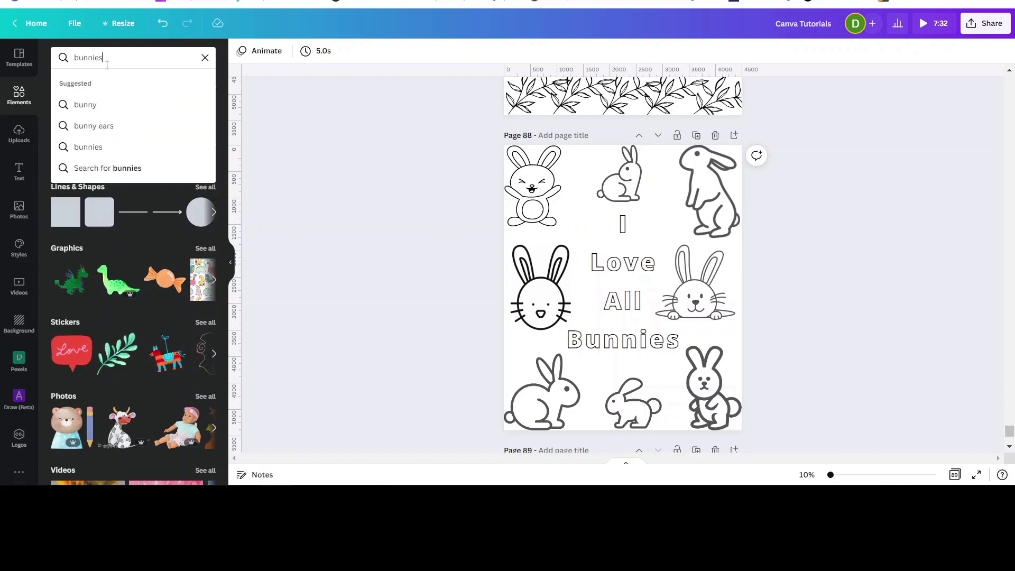
key(Return)
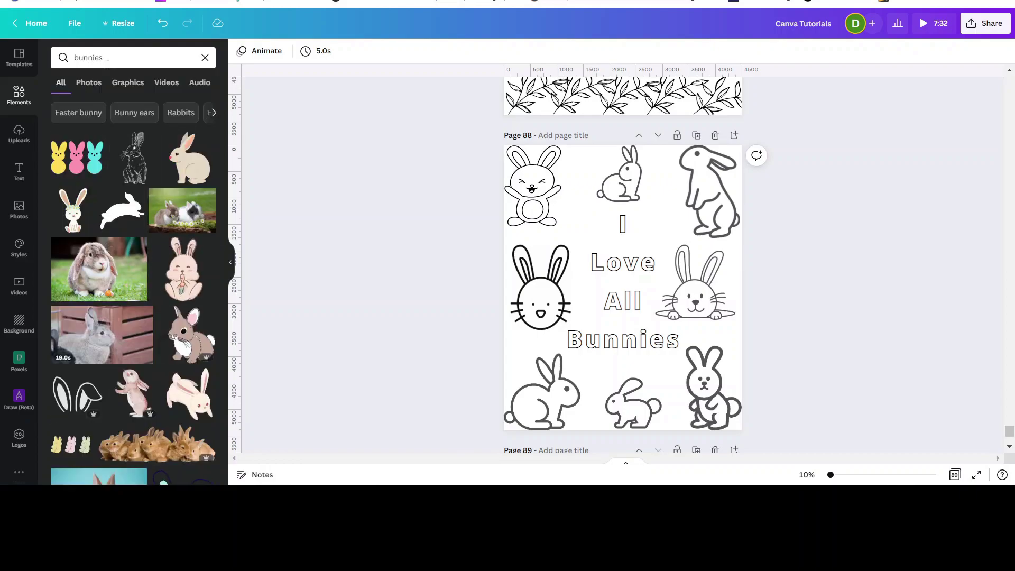
click(130, 83)
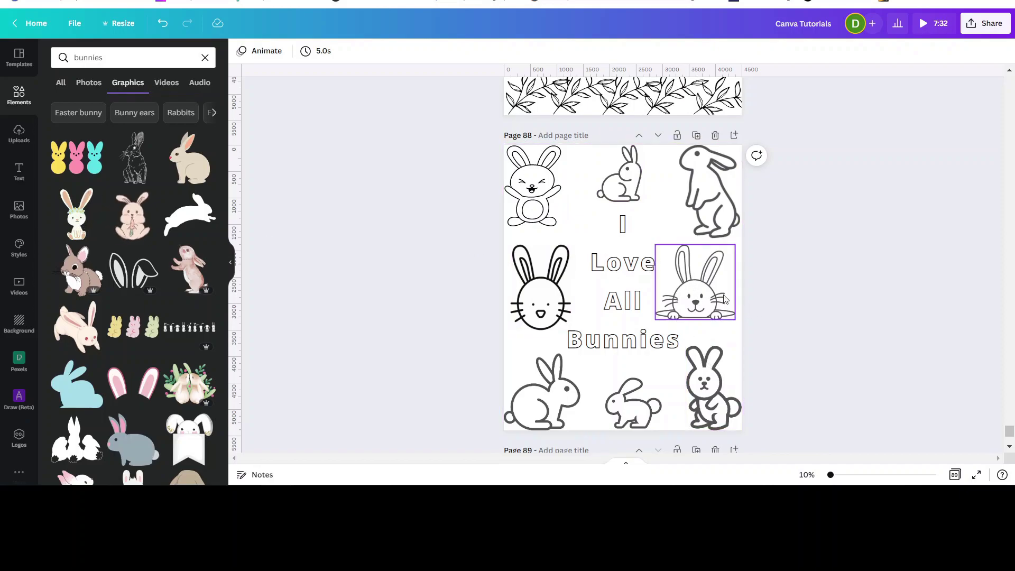
scroll(725, 299, down, 4)
scroll(709, 281, up, 3)
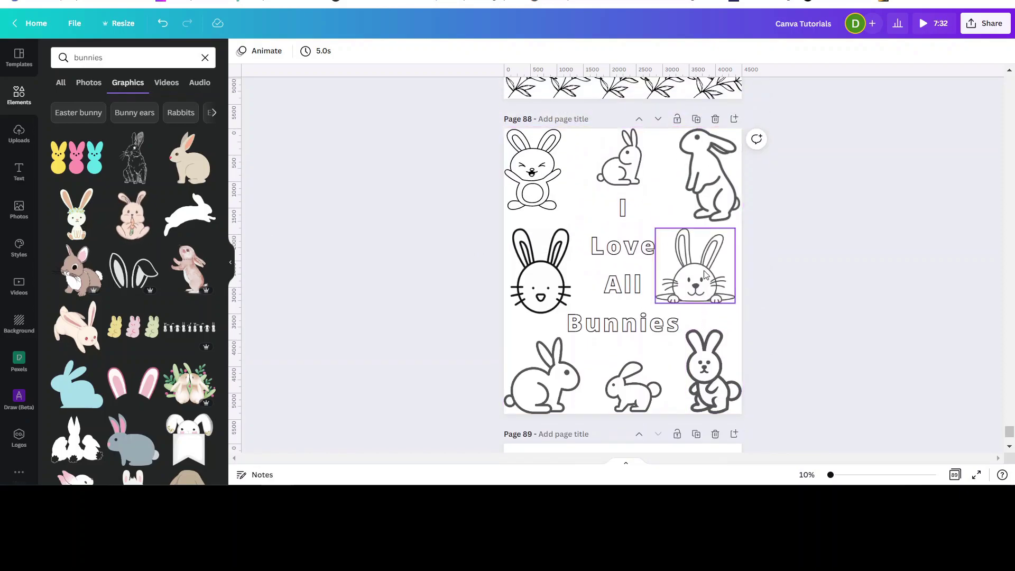
Step: Add blank page 89 below the bunny page, then try and remove a pink standing bunny
click(736, 136)
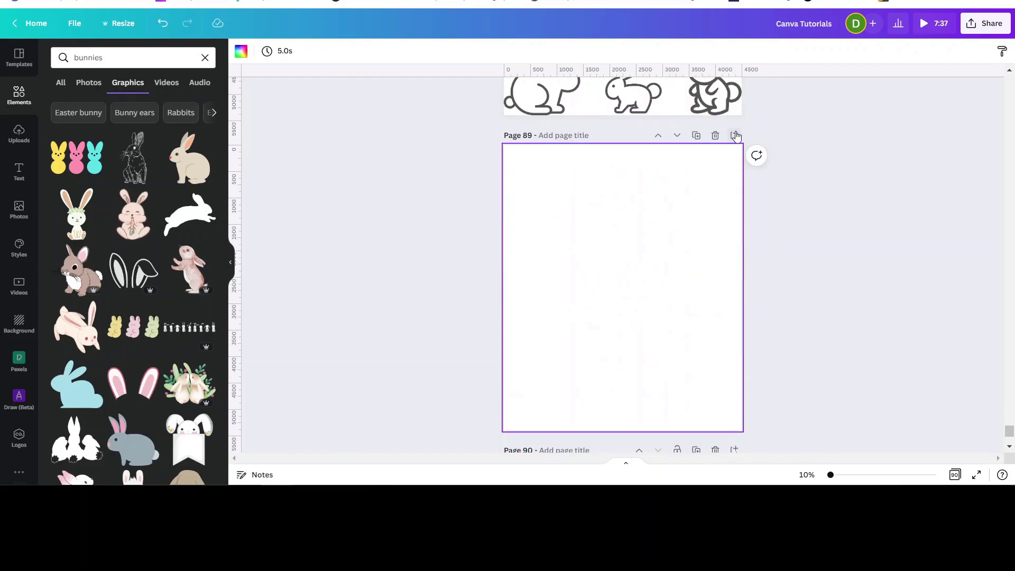
click(185, 264)
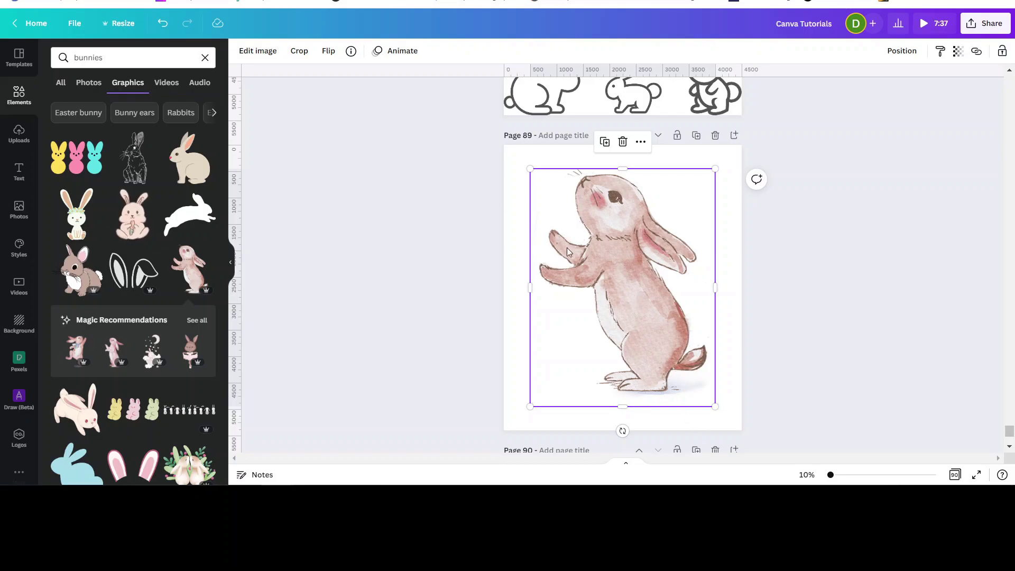
key(Delete)
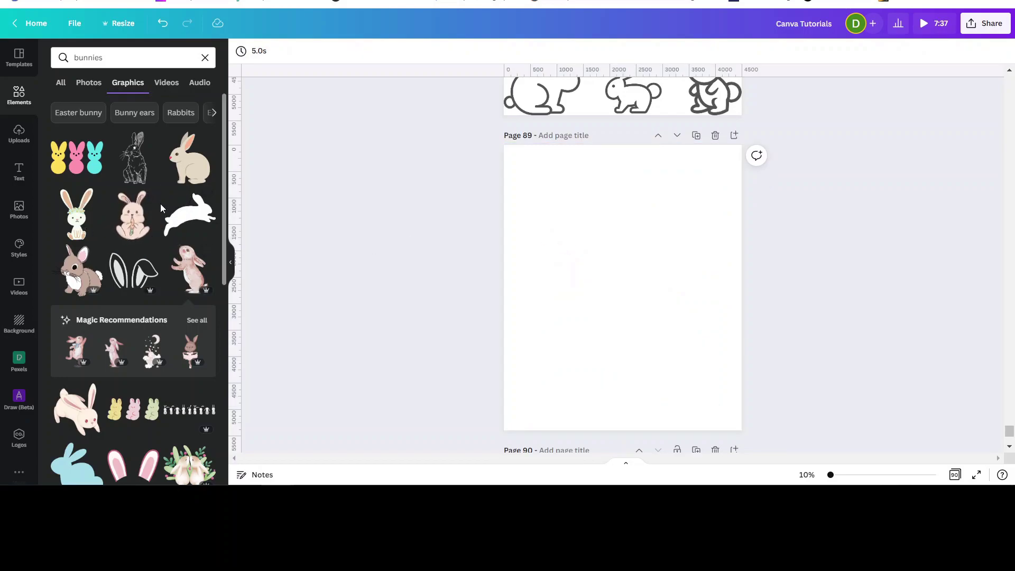
Step: Try an outline bunny on page 89 in the top-left corner, then delete it
scroll(154, 248, down, 5)
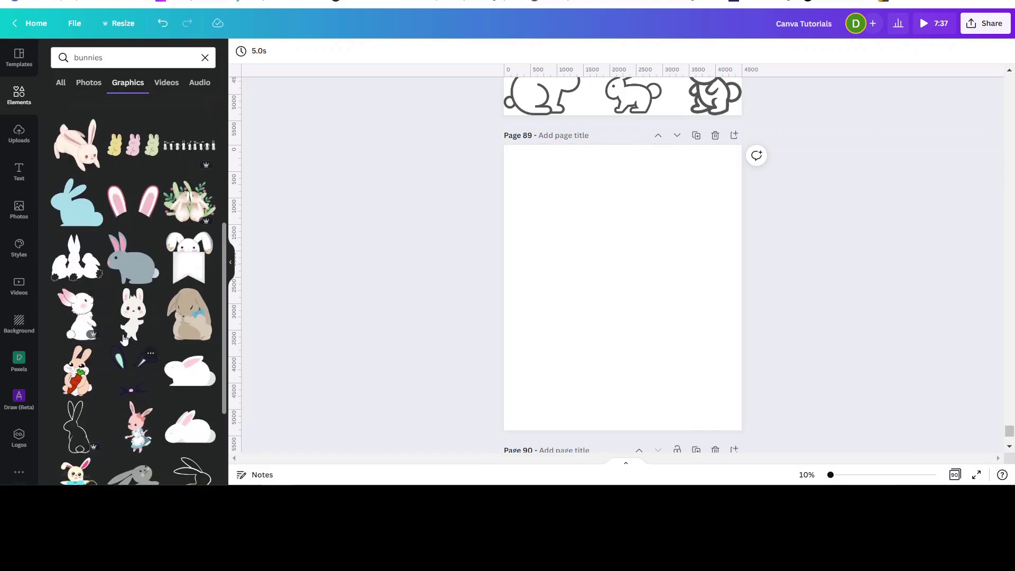
scroll(85, 296, up, 1)
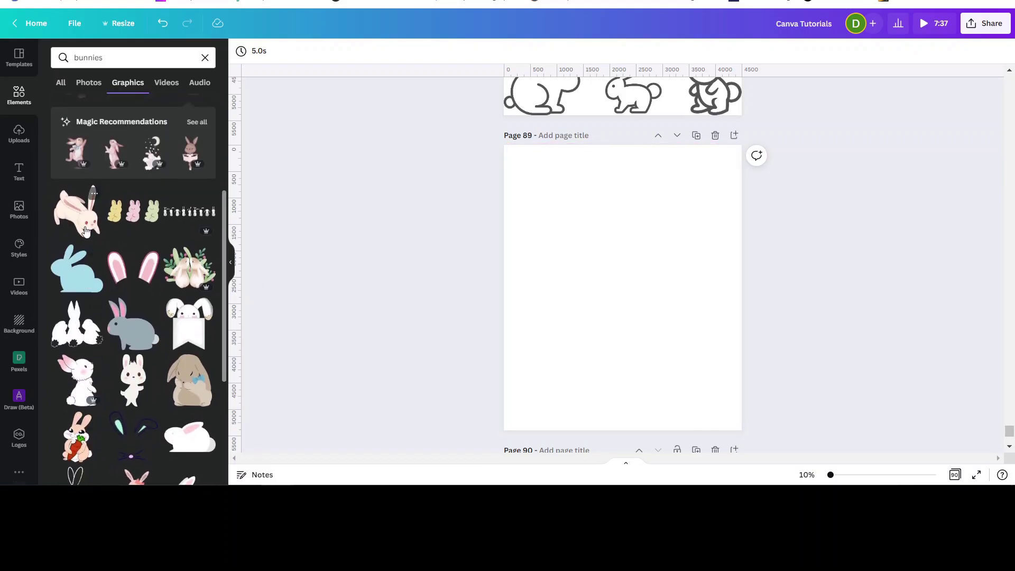
scroll(102, 320, down, 3)
scroll(109, 314, down, 3)
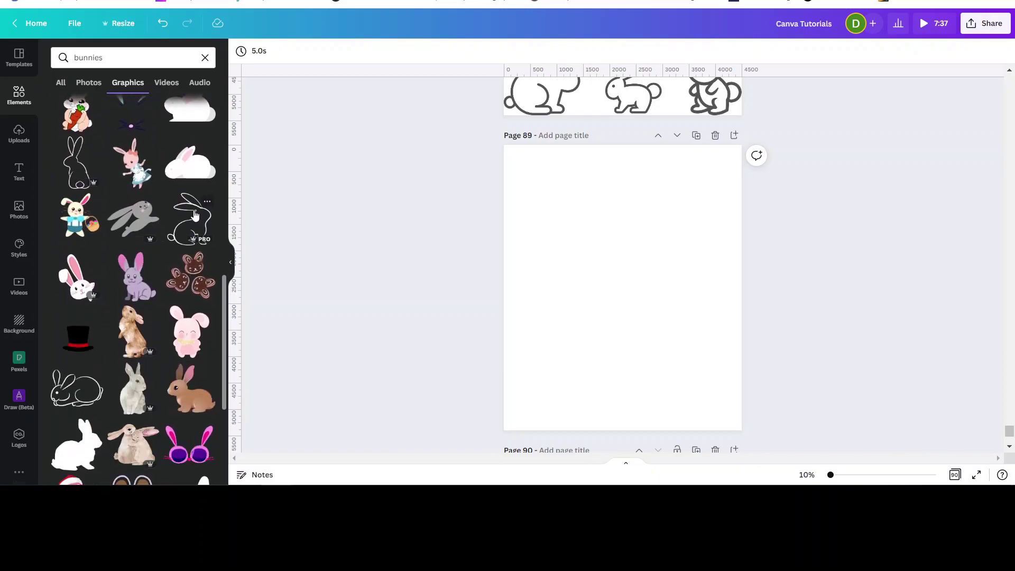
click(193, 214)
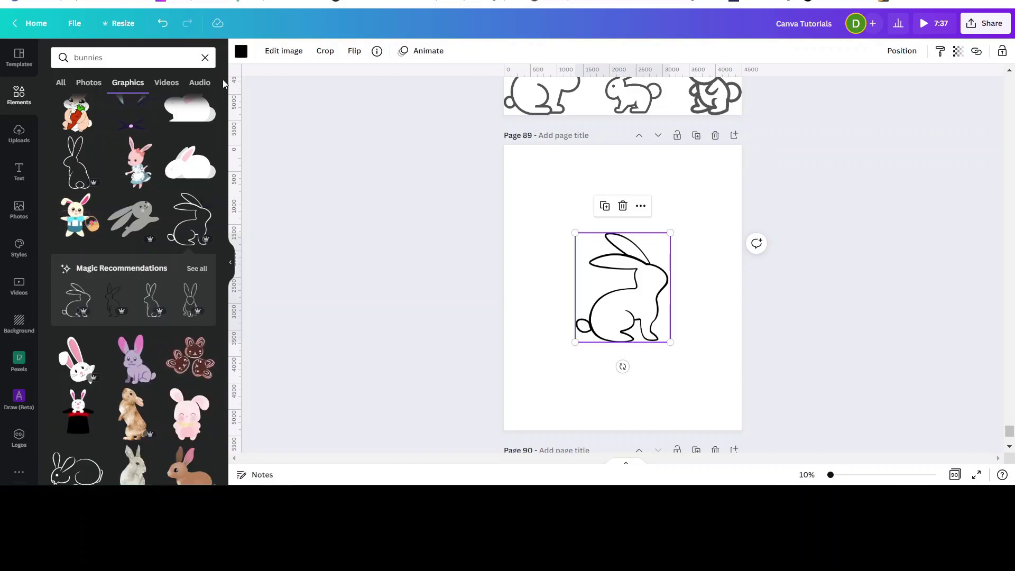
click(241, 51)
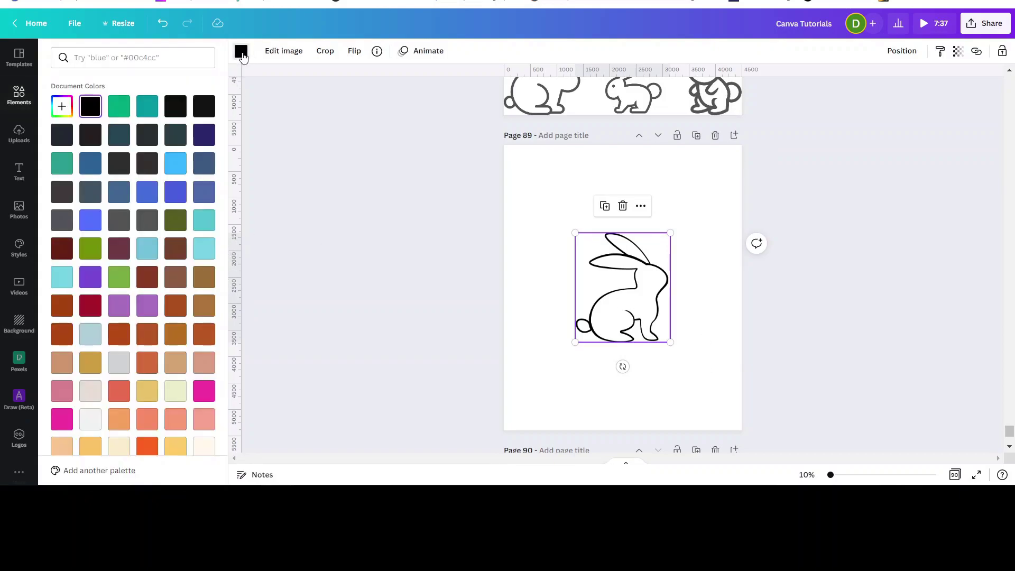
drag(619, 302, 557, 219)
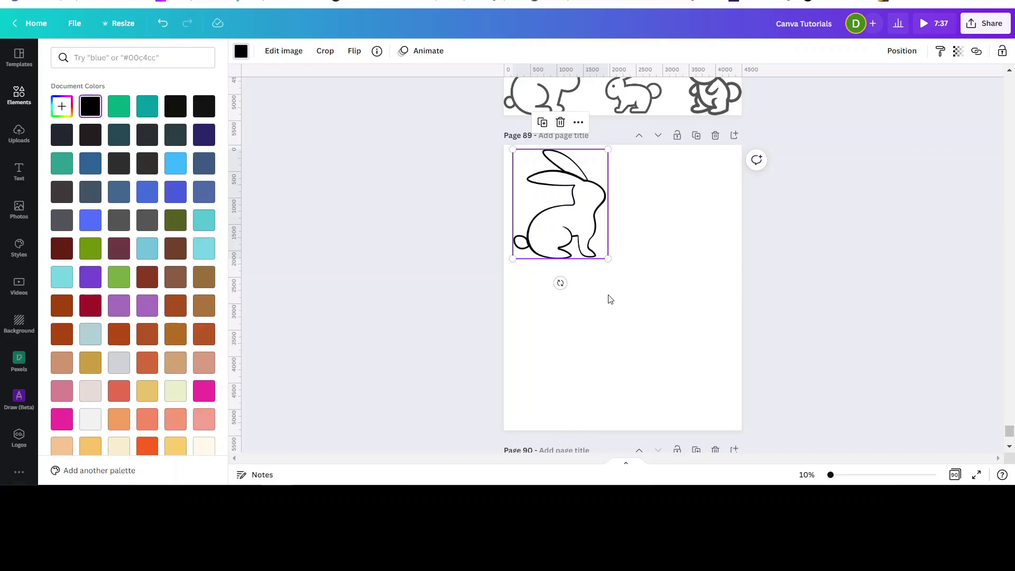
key(Delete)
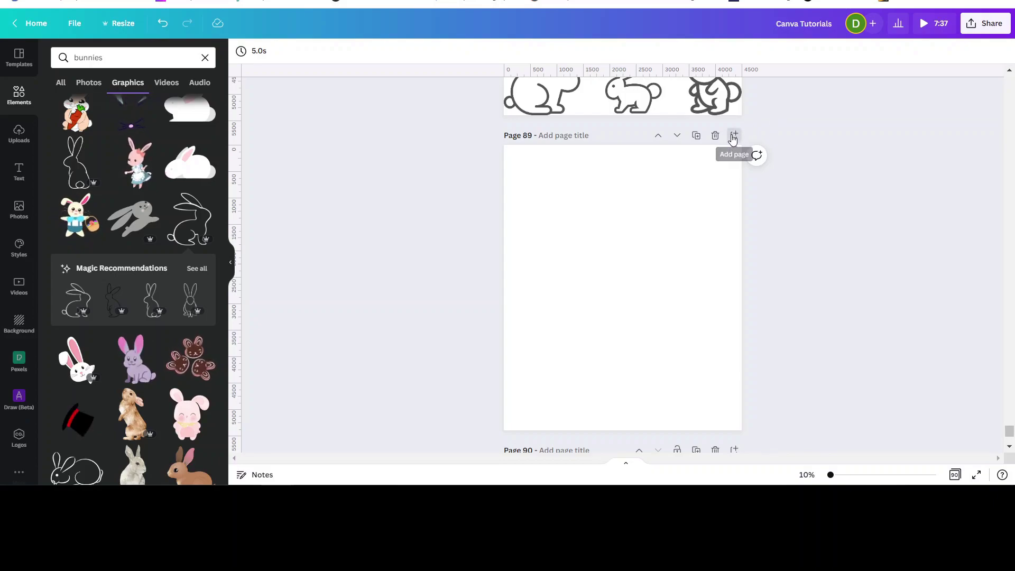
Step: Add a page, then delete the two extra blank pages
click(732, 136)
scroll(806, 216, up, 3)
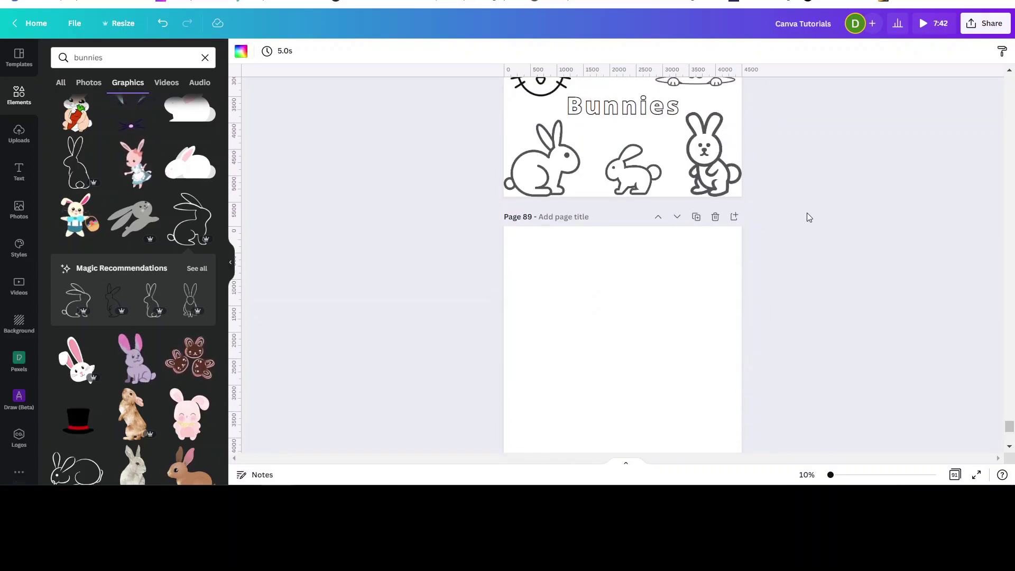
click(714, 221)
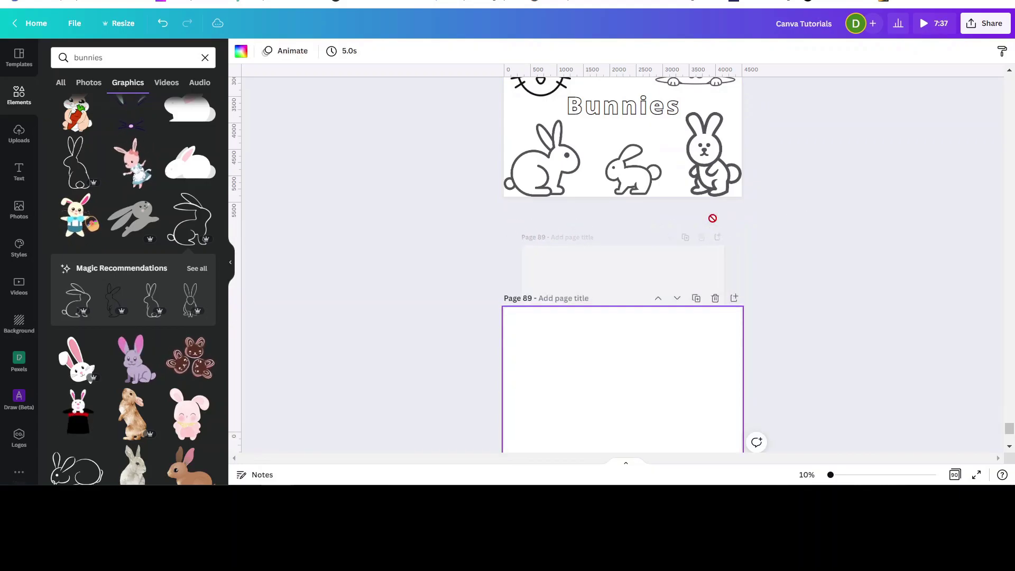
click(714, 217)
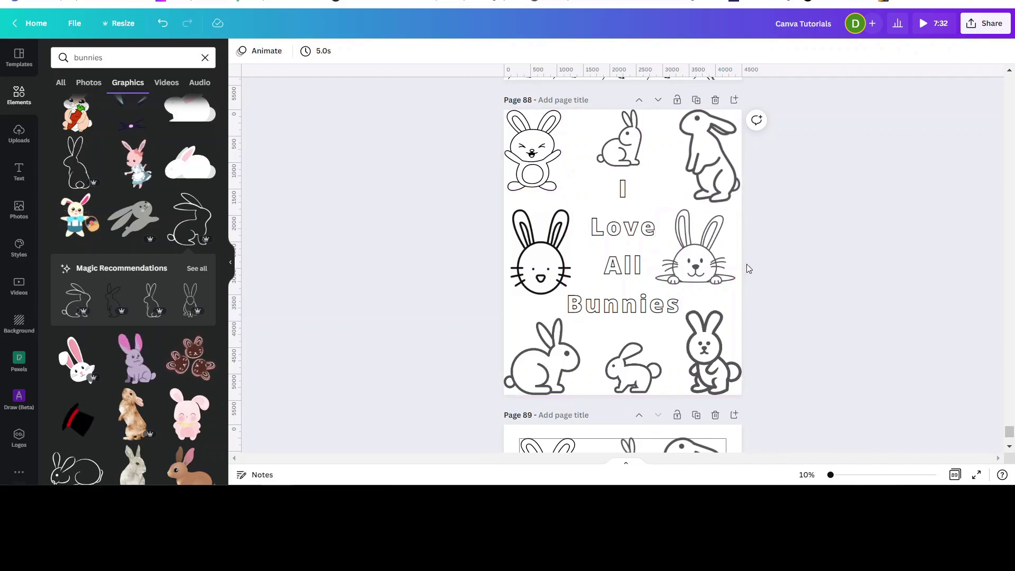
Step: Scroll through the pages to confirm the bordered 'I Love All Bunnies' page is now page 89
scroll(976, 249, up, 1)
scroll(976, 254, up, 3)
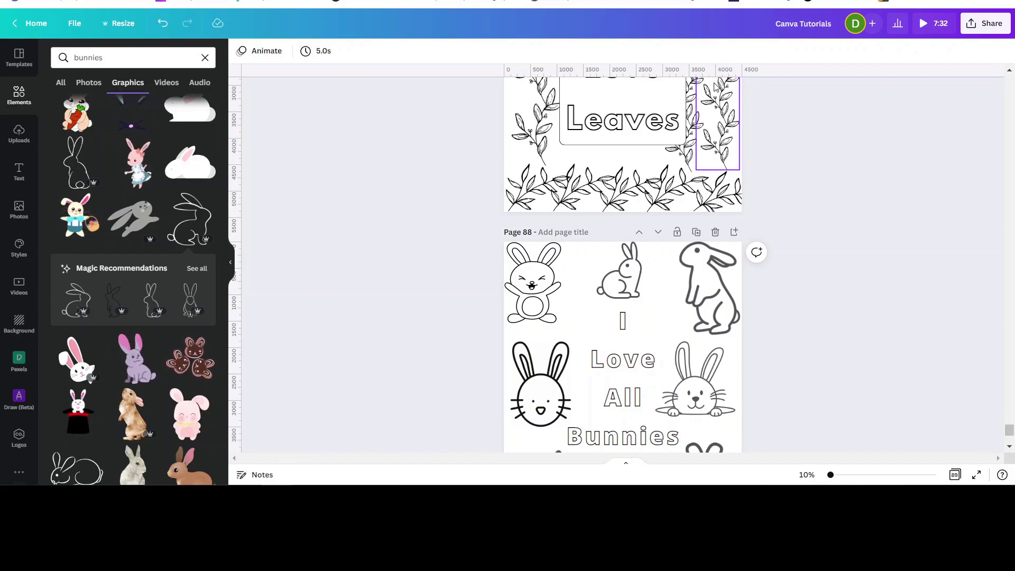
scroll(739, 165, up, 3)
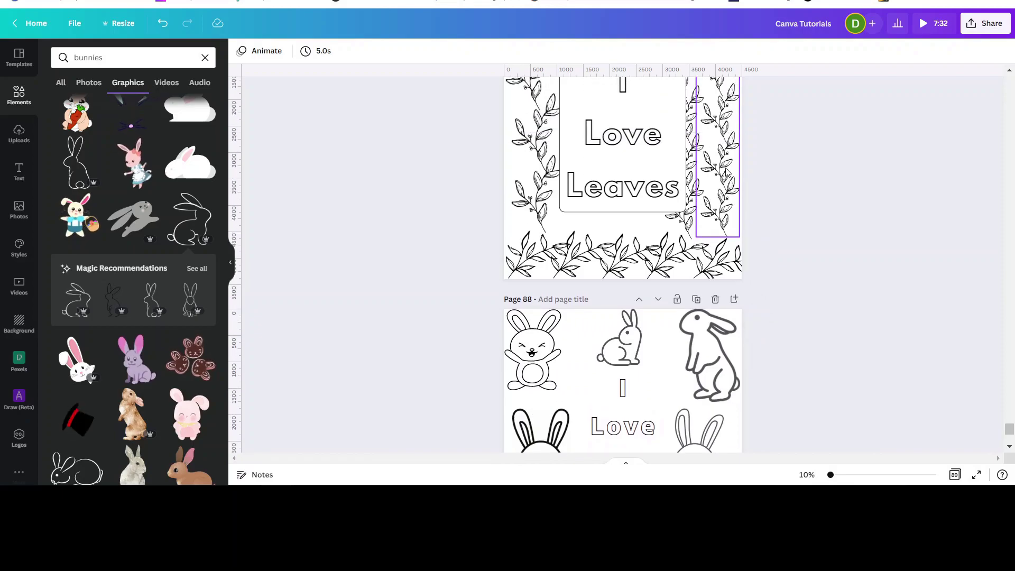
scroll(726, 171, up, 5)
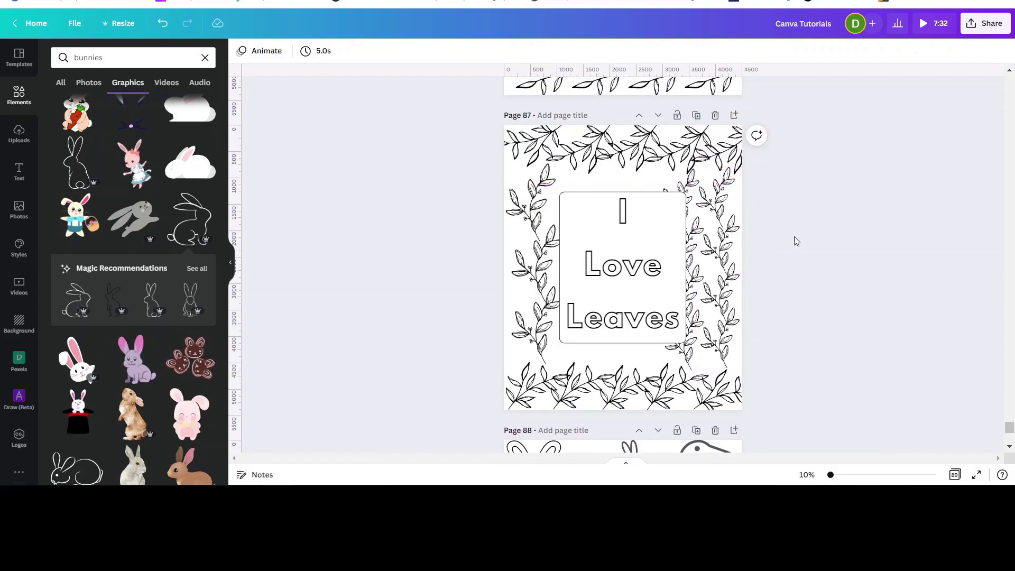
scroll(799, 240, down, 8)
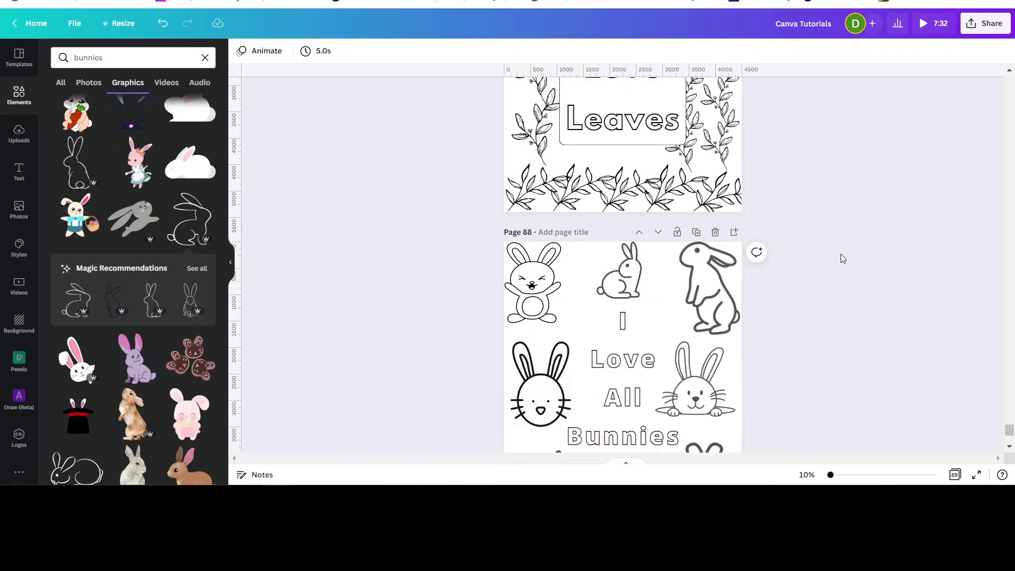
scroll(840, 253, down, 5)
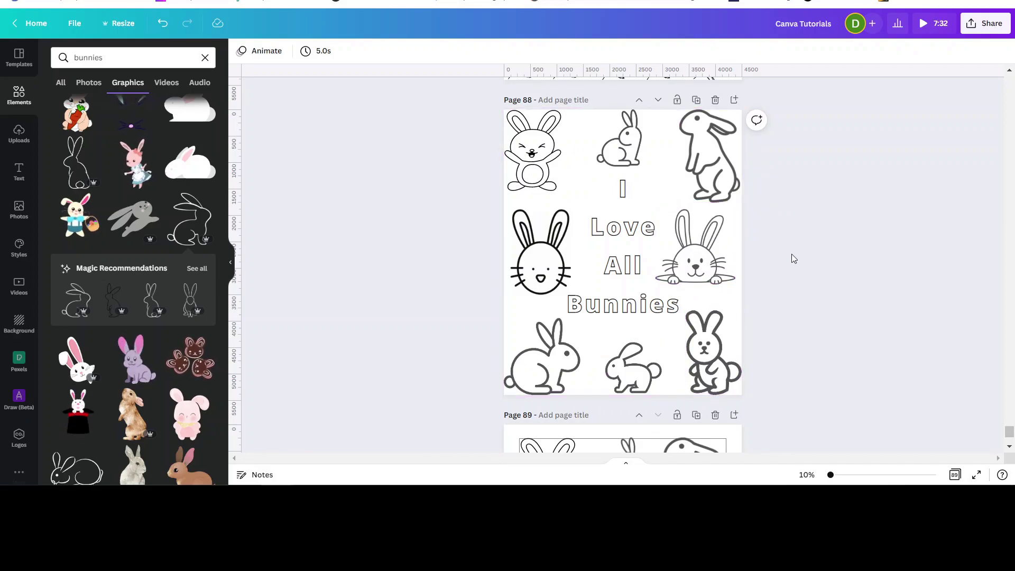
scroll(788, 255, down, 10)
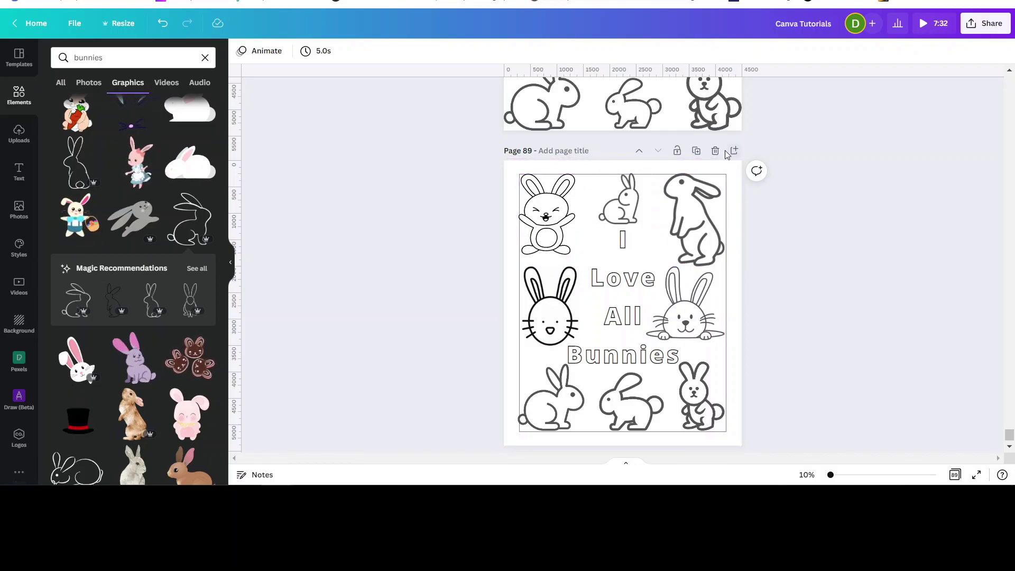
click(696, 152)
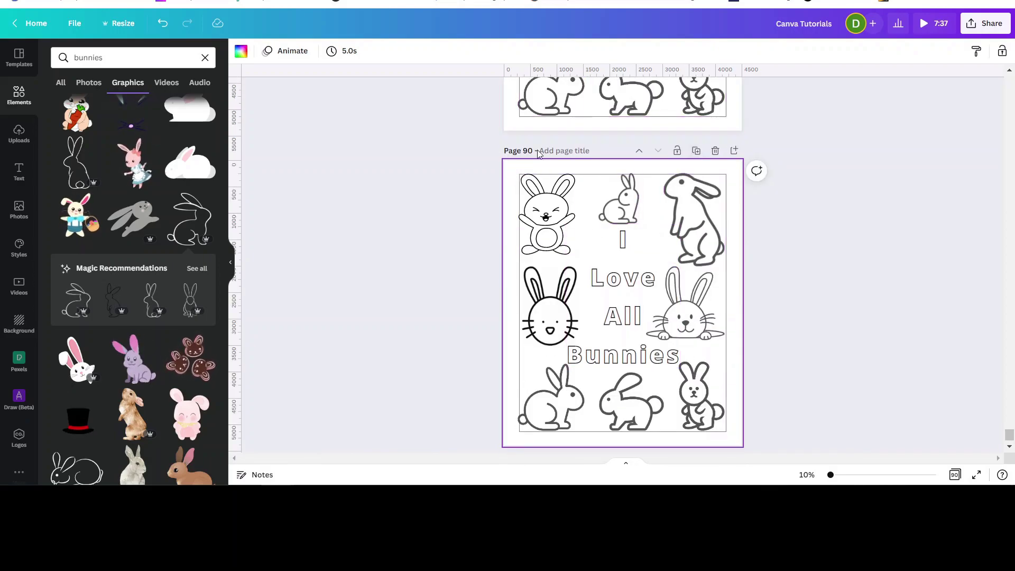
click(587, 173)
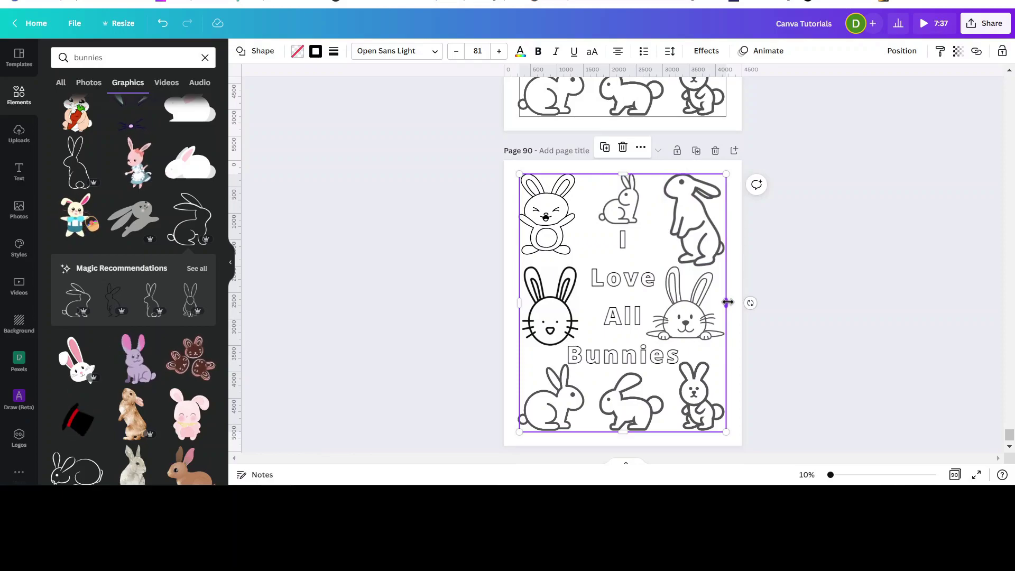
drag(726, 302, 728, 302)
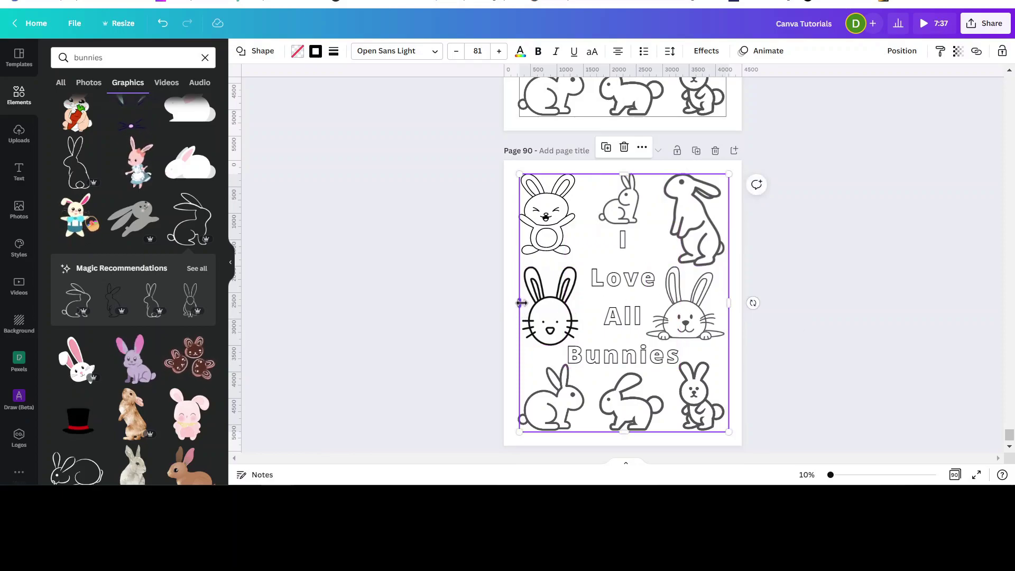
drag(526, 303, 529, 303)
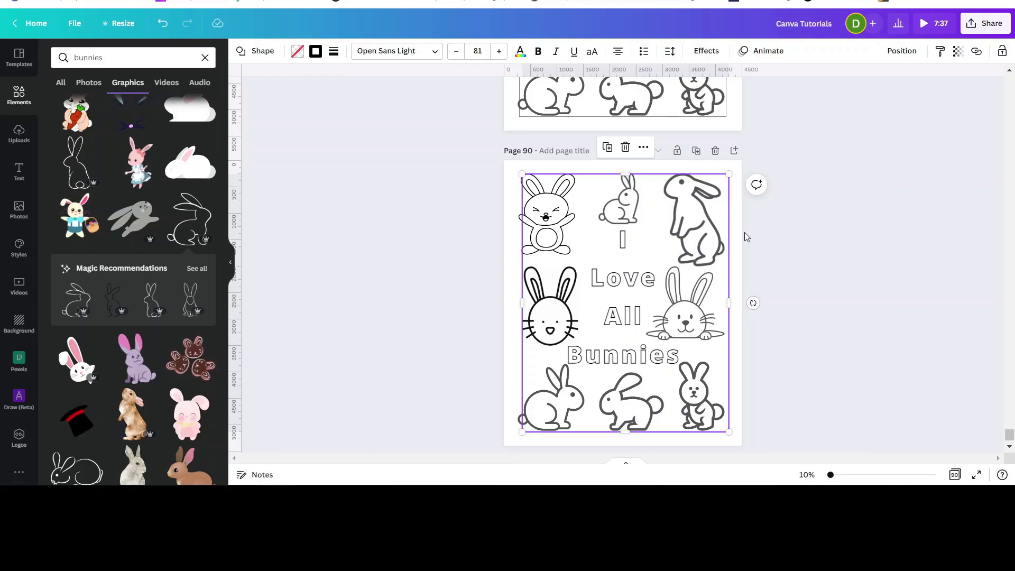
click(786, 241)
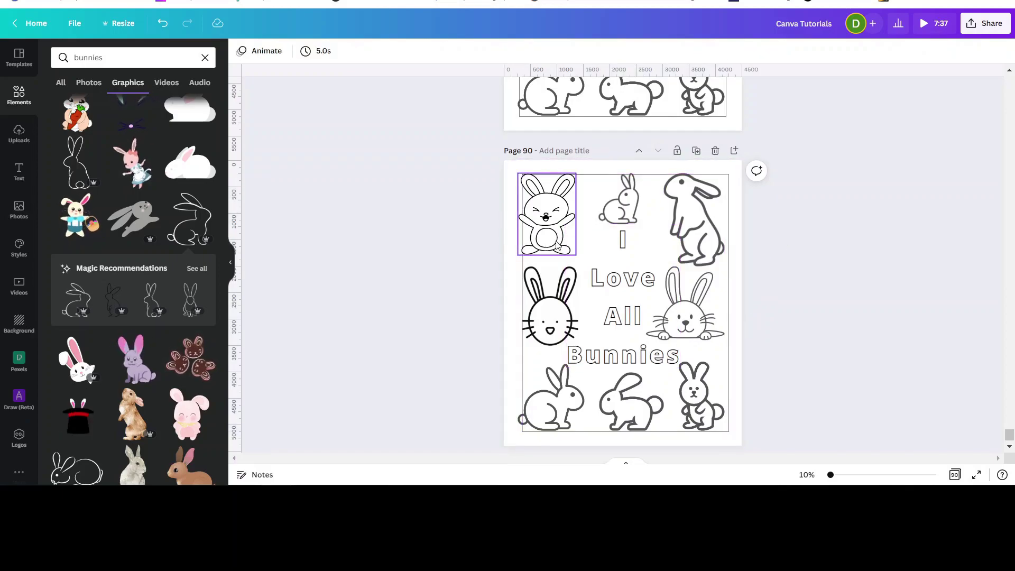
click(715, 150)
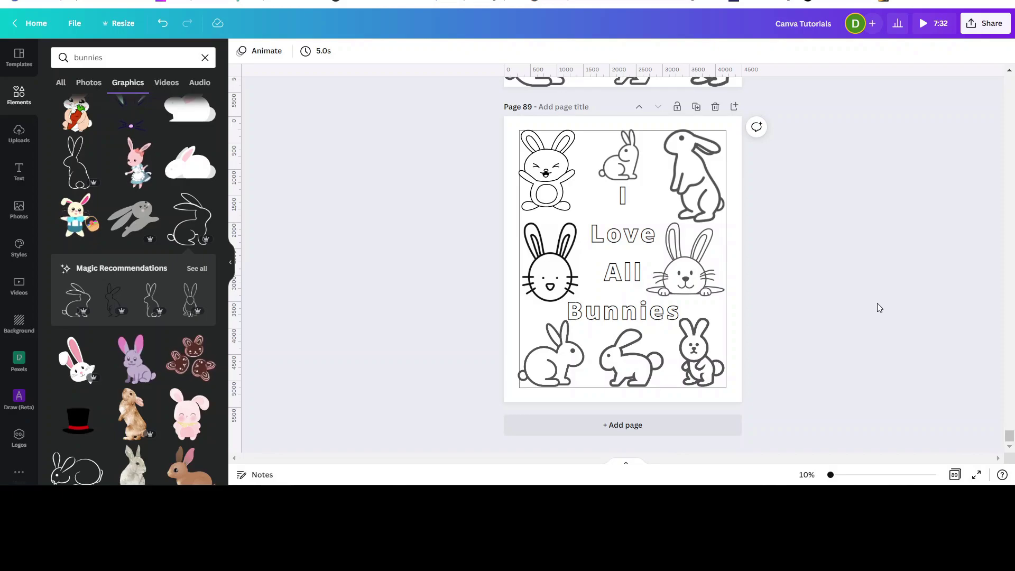
scroll(877, 307, up, 5)
scroll(873, 306, up, 7)
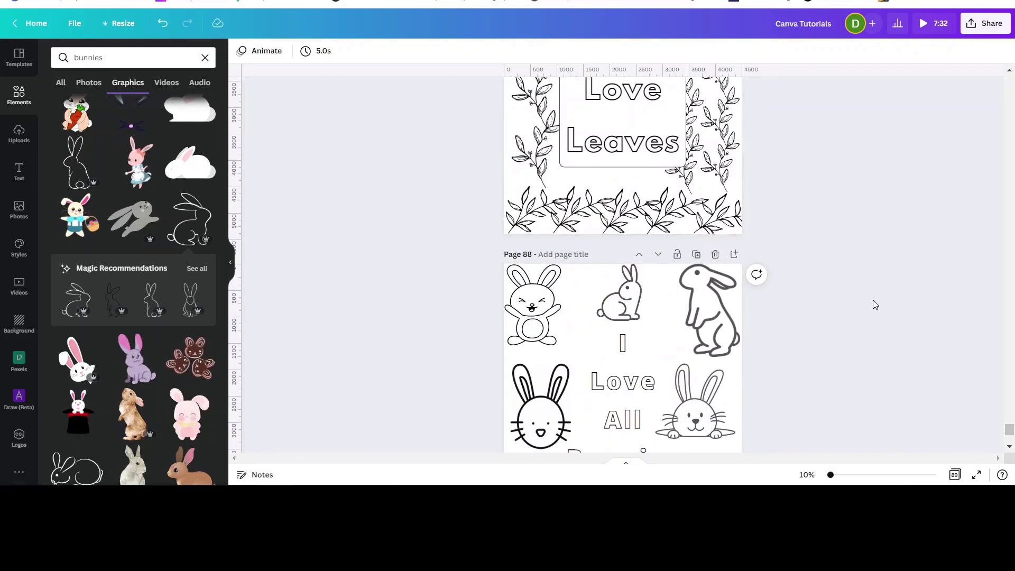
scroll(873, 299, up, 7)
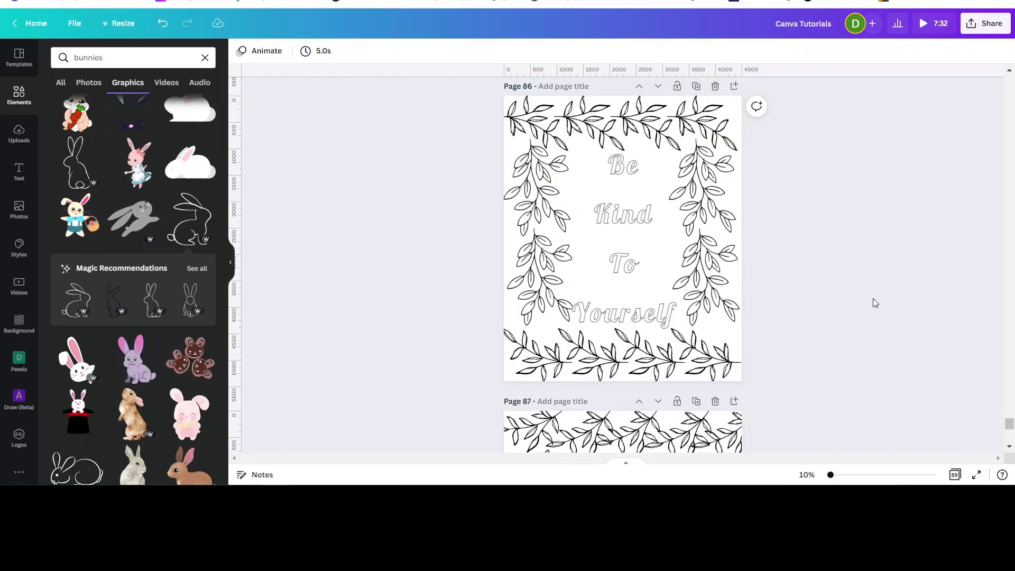
scroll(872, 298, down, 2)
scroll(872, 299, down, 1)
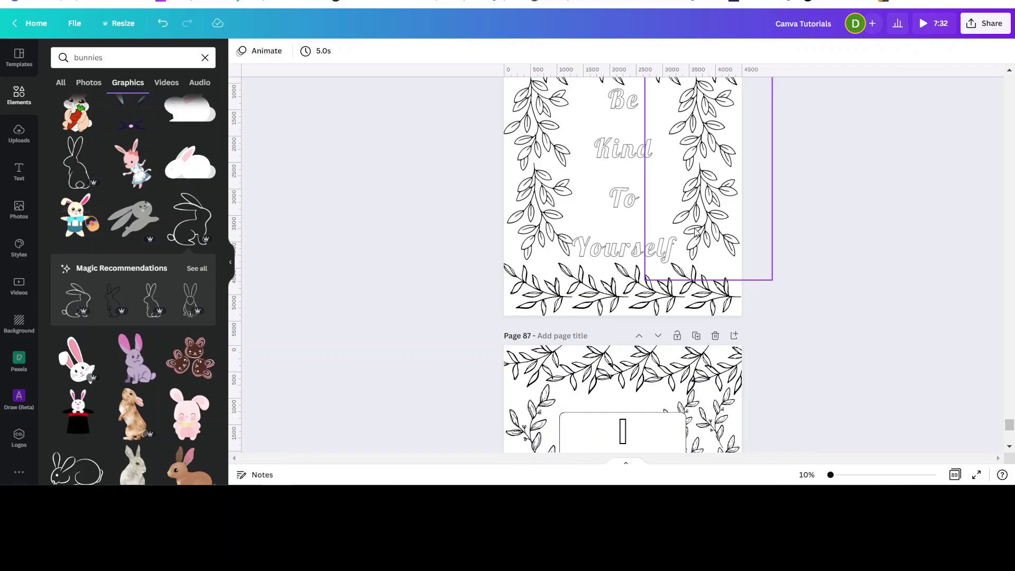
scroll(775, 283, down, 5)
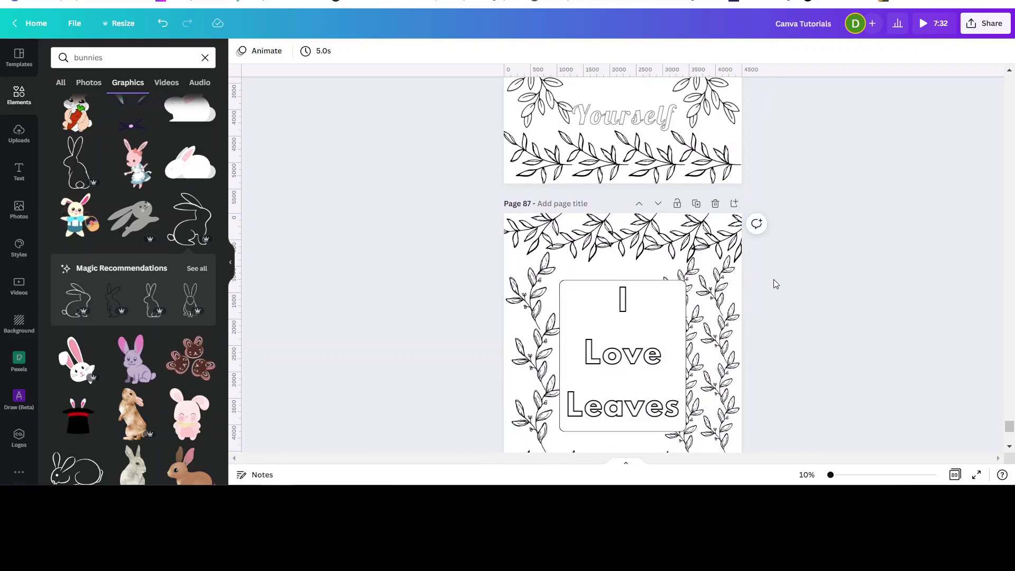
scroll(776, 284, down, 1)
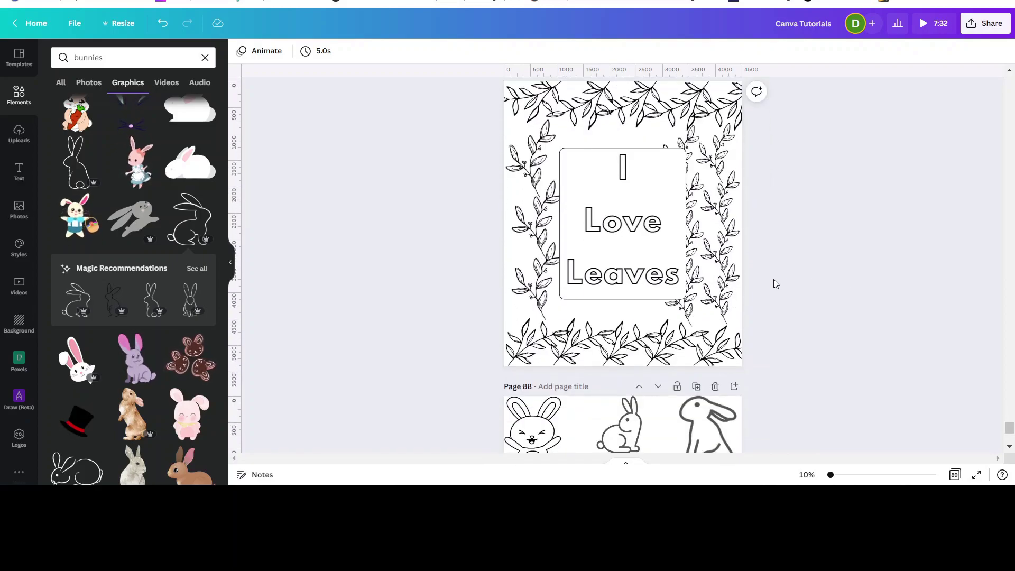
scroll(774, 283, down, 6)
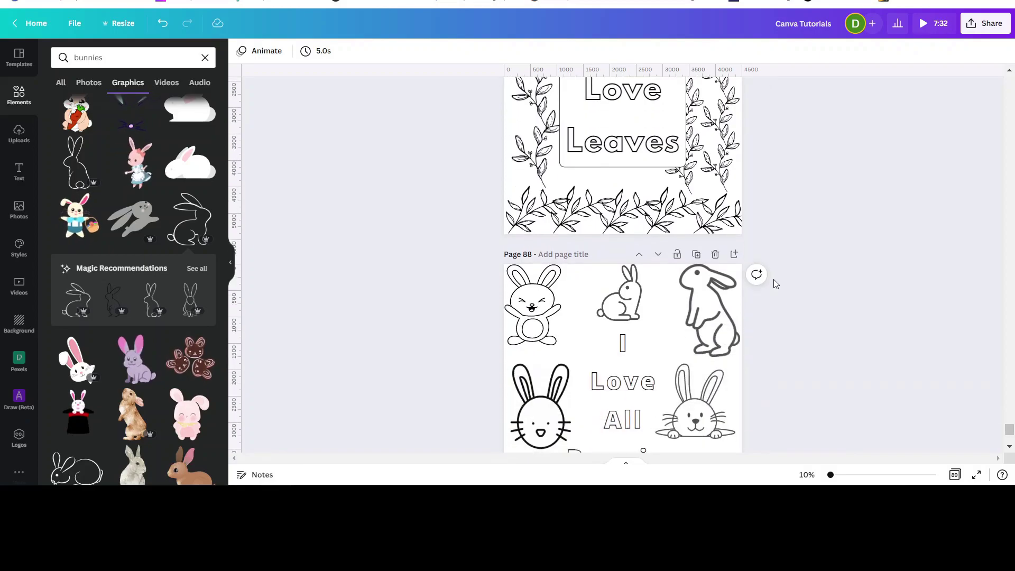
scroll(772, 280, down, 2)
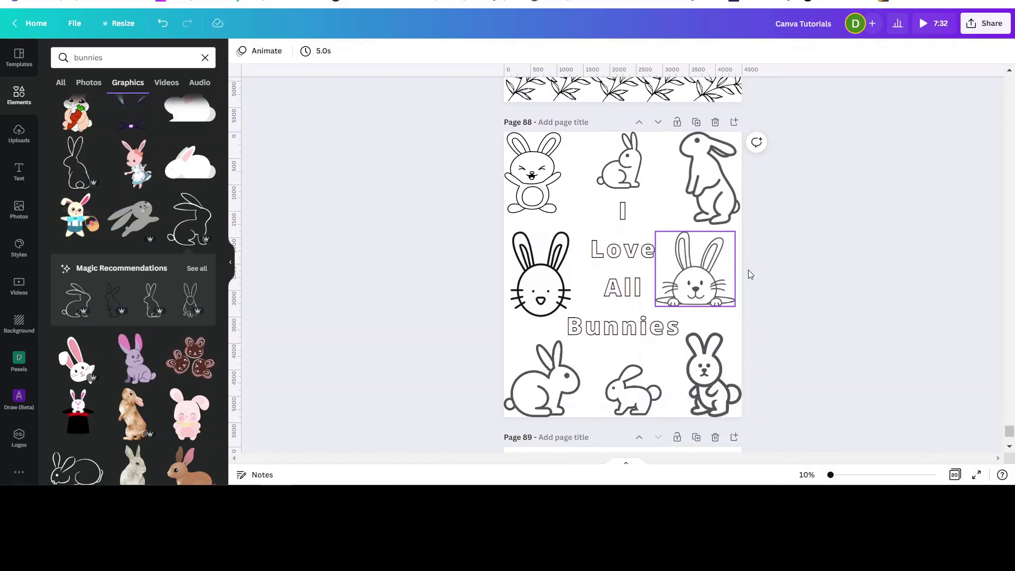
scroll(839, 249, up, 10)
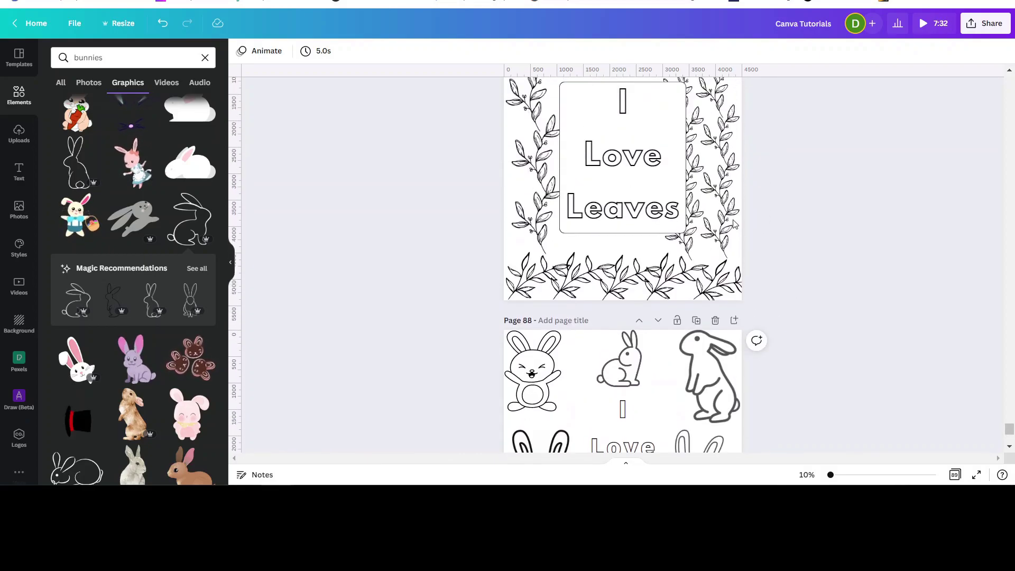
scroll(732, 224, up, 20)
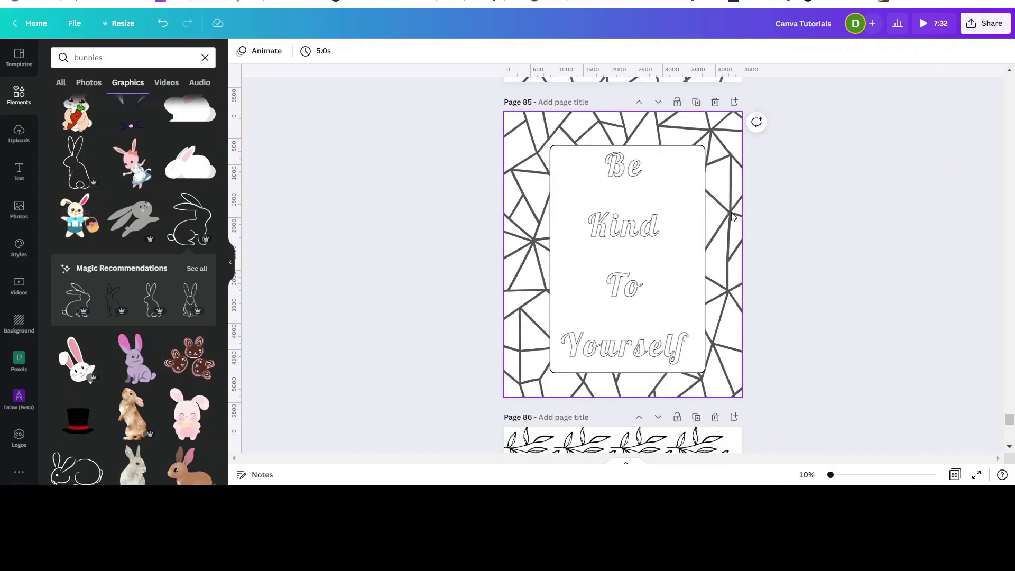
scroll(737, 213, up, 4)
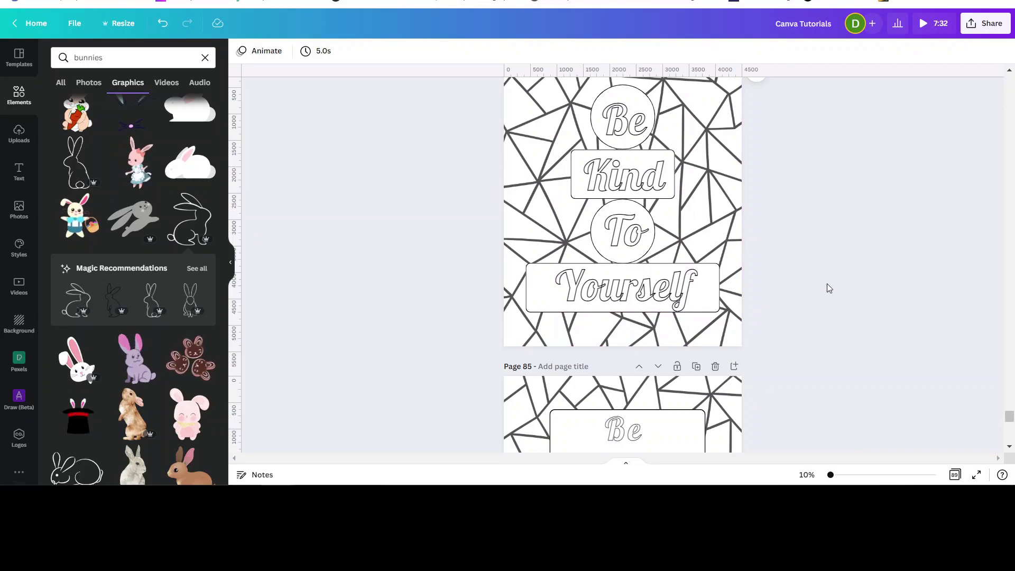
scroll(779, 297, down, 15)
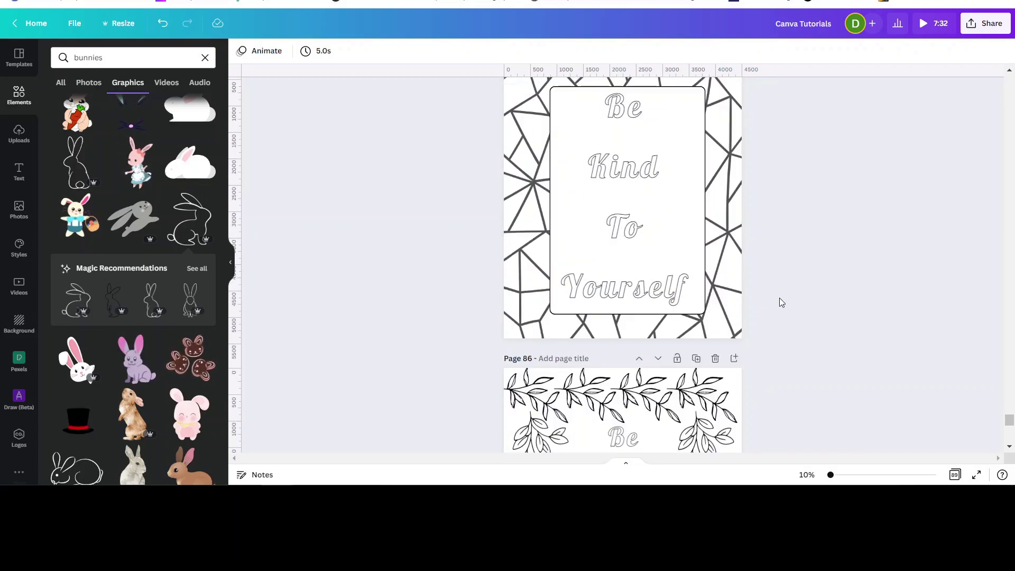
scroll(779, 297, down, 3)
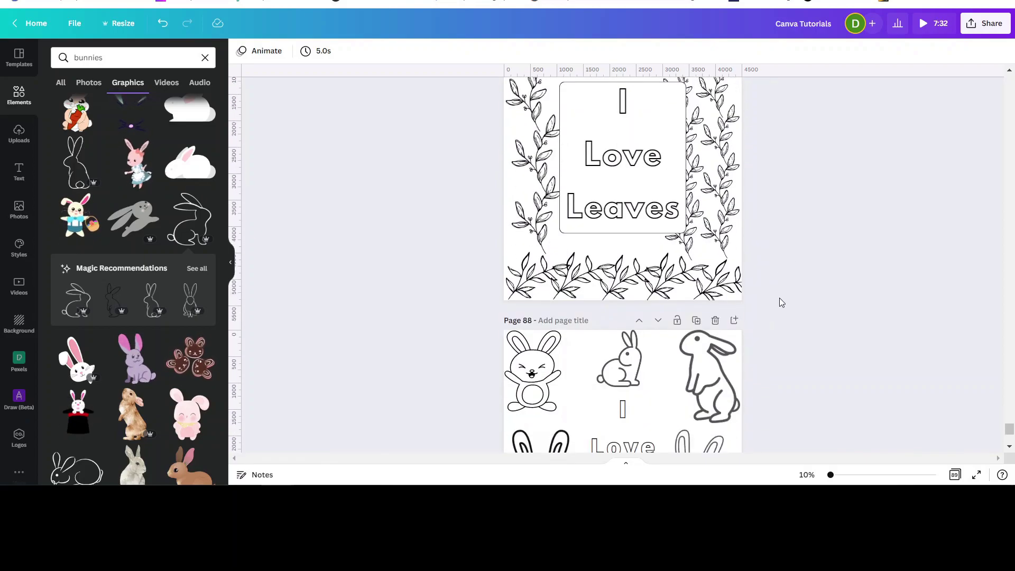